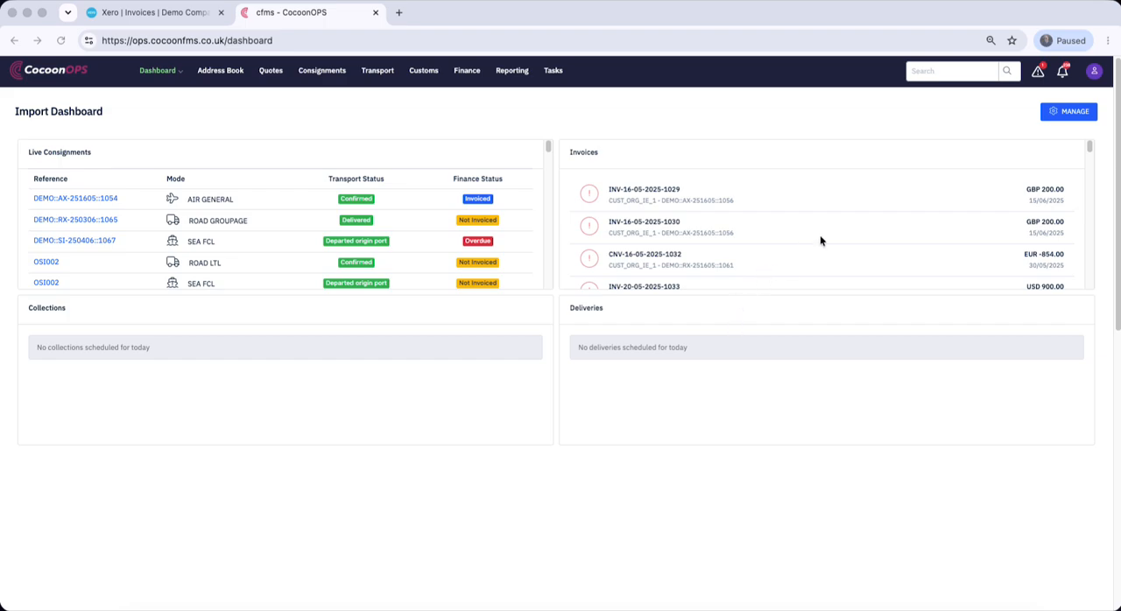
# Open the tax rates page in the CocoonOPS system settings
pyautogui.click(961, 129)
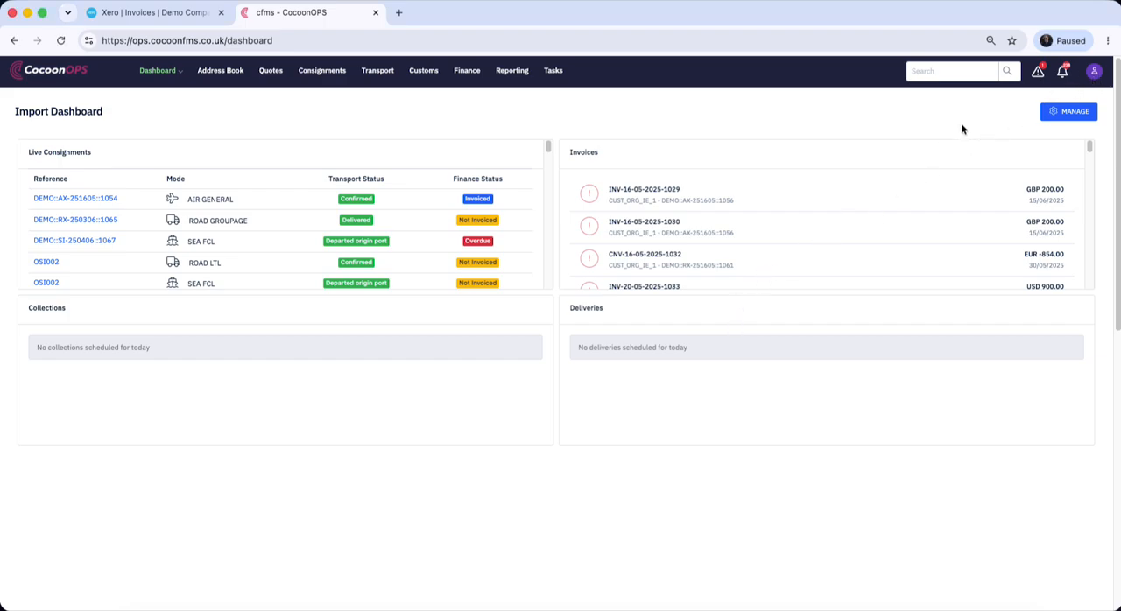
pyautogui.click(1094, 72)
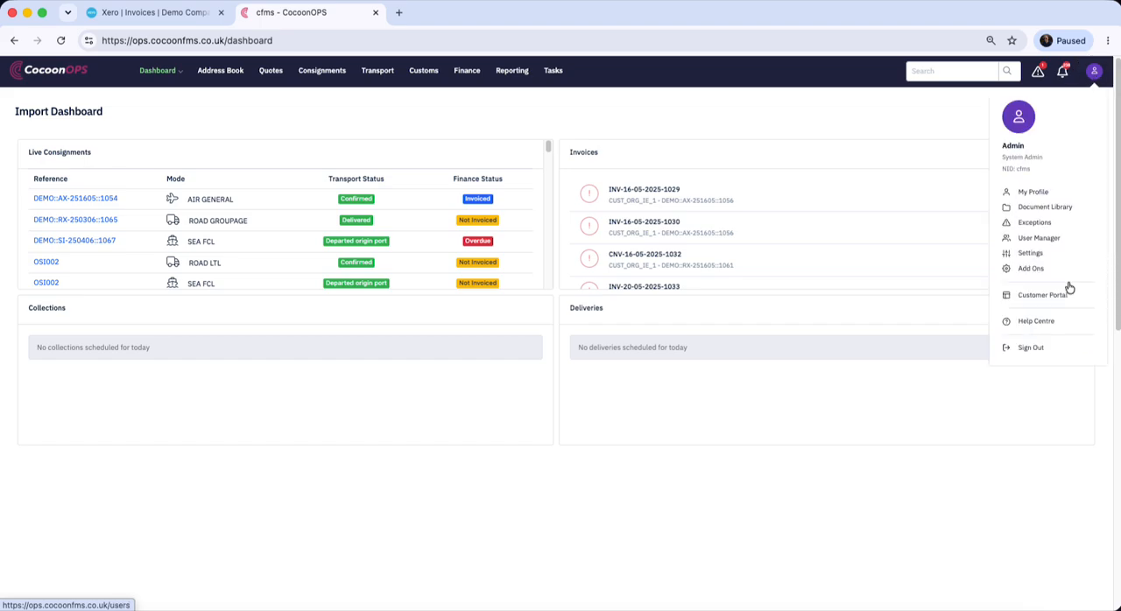
pyautogui.click(1030, 254)
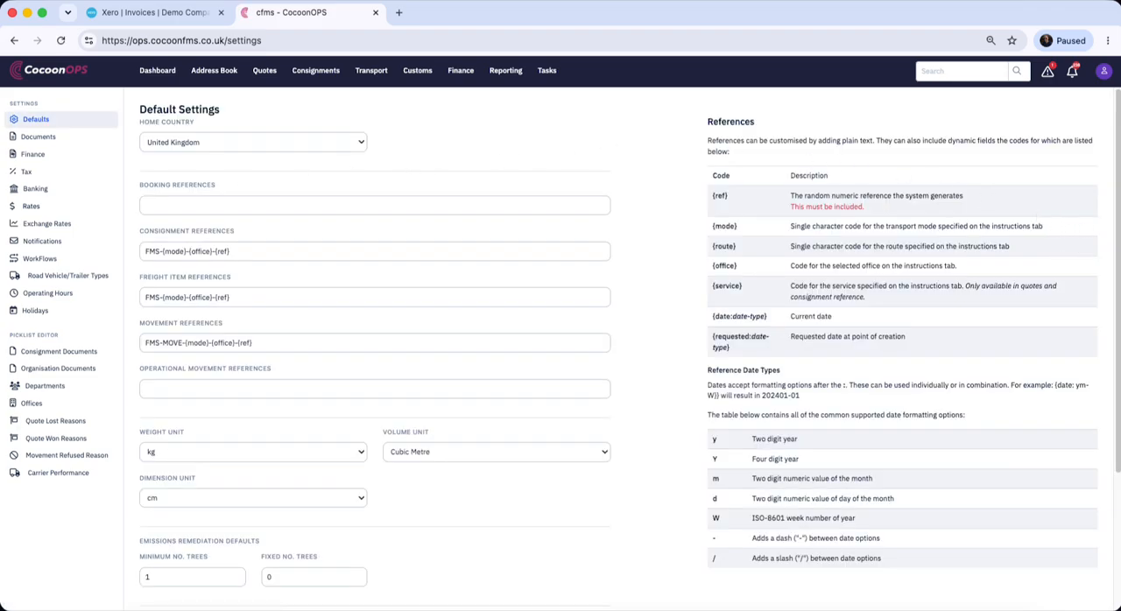
pyautogui.click(27, 171)
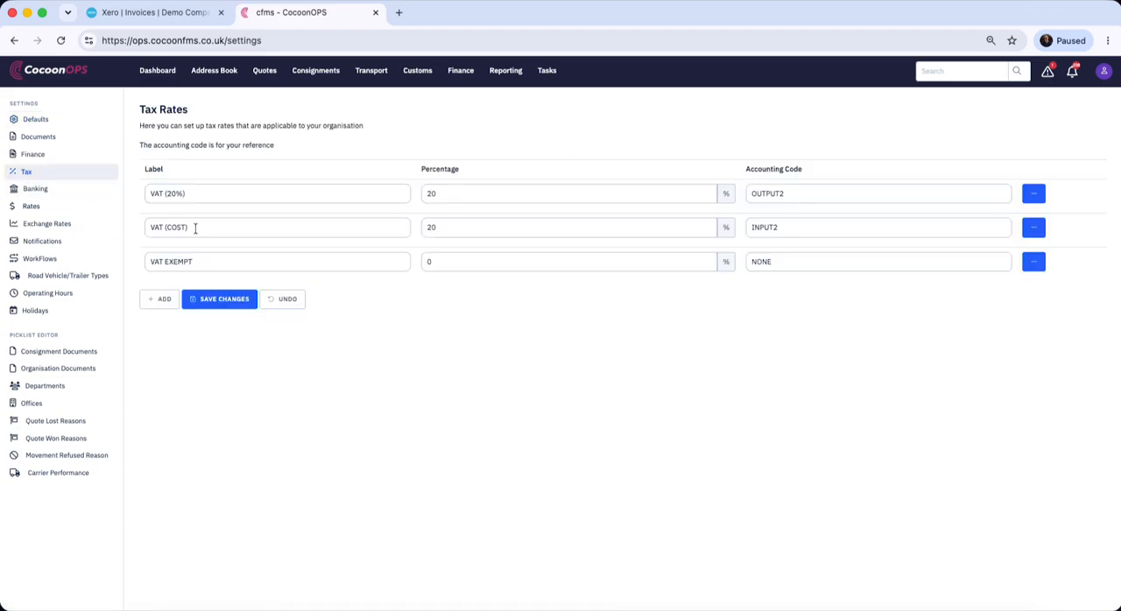
# Check the label, percentage and accounting code of the VAT (COST) tax rate, and save the tax rates
pyautogui.moveTo(195, 228); pyautogui.dragTo(142, 222)
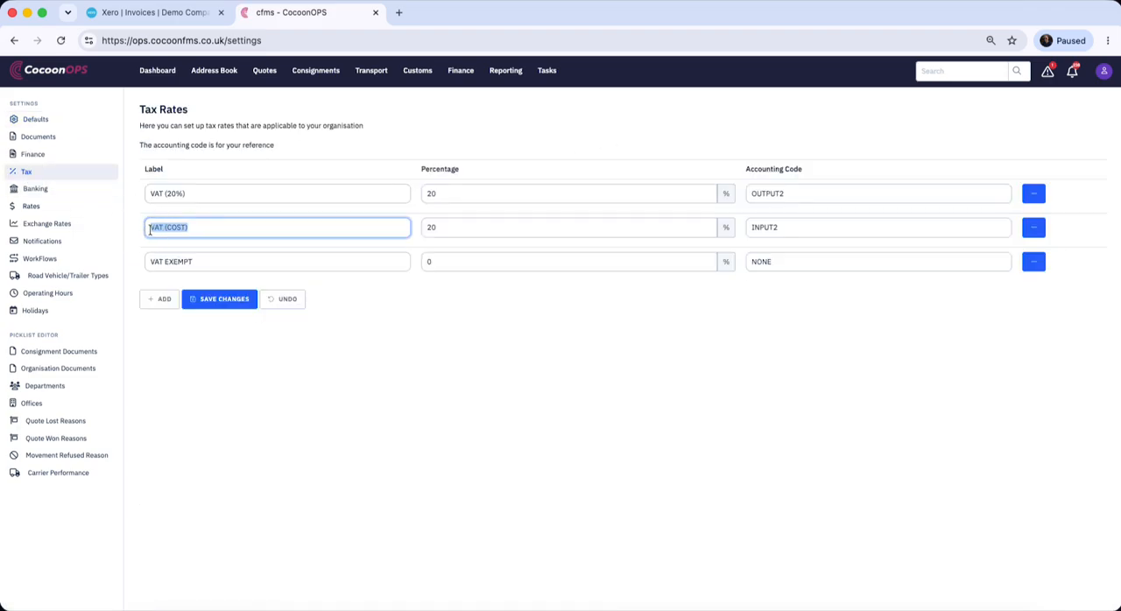
pyautogui.click(207, 227)
pyautogui.click(500, 230)
pyautogui.moveTo(806, 232); pyautogui.dragTo(752, 230)
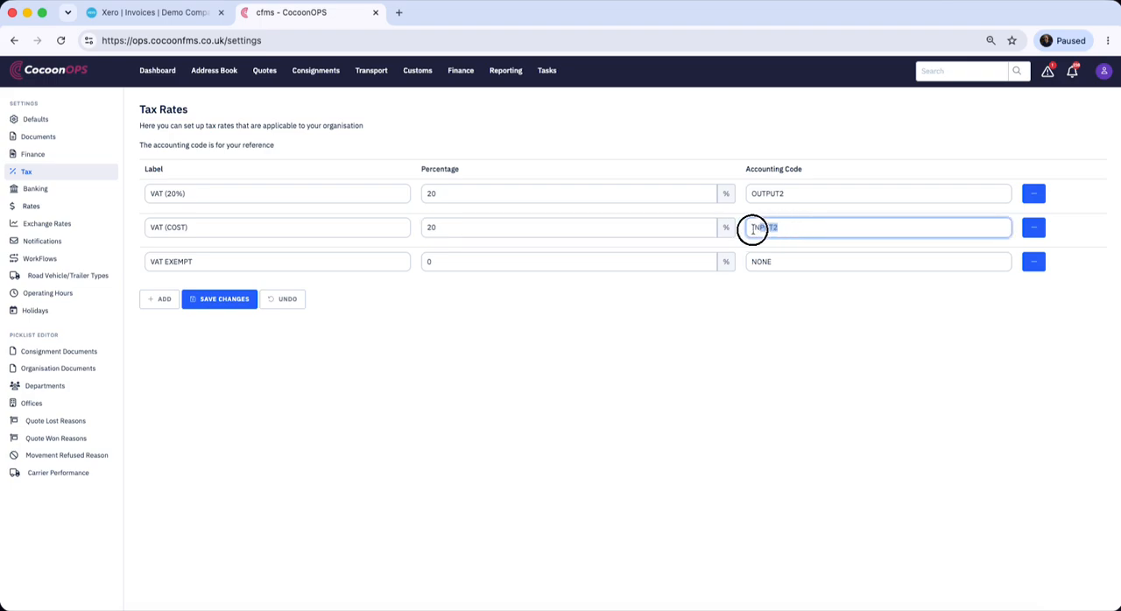
pyautogui.click(221, 232)
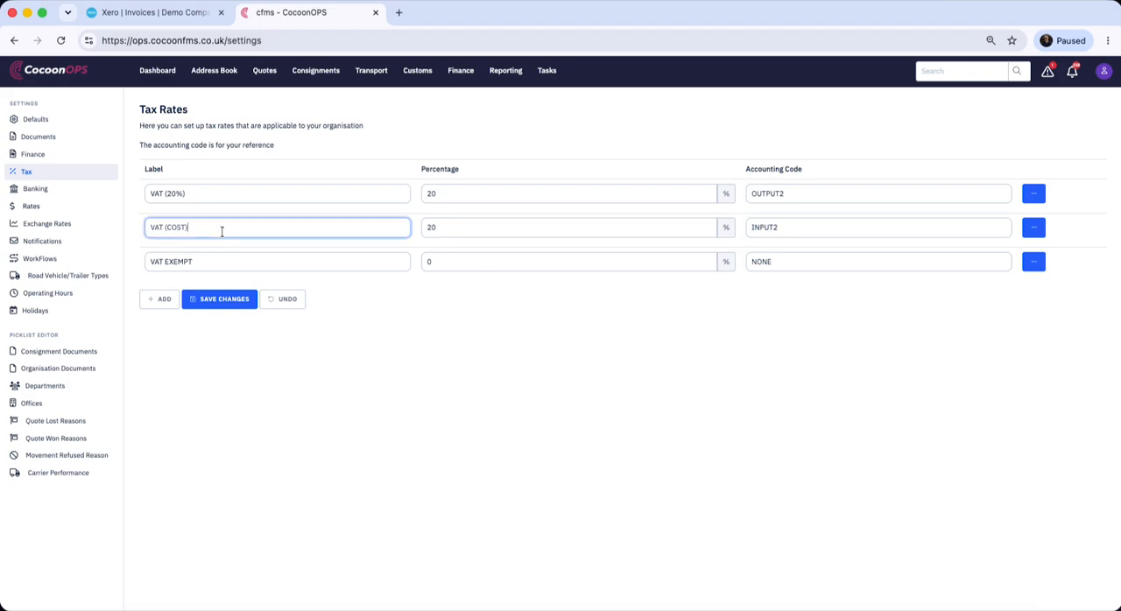
pyautogui.moveTo(146, 227); pyautogui.dragTo(193, 228)
pyautogui.click(317, 345)
pyautogui.click(223, 303)
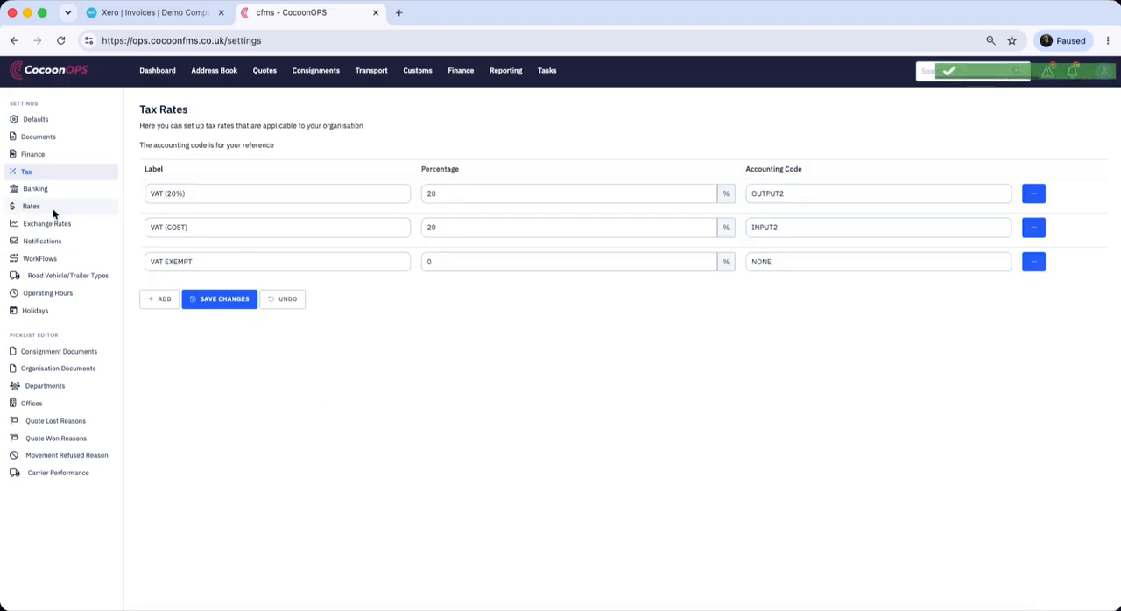
# Open the rate code settings and check the cost account codes for TEST COST 1, TEST COST 2 and TEST COST 3
pyautogui.click(24, 206)
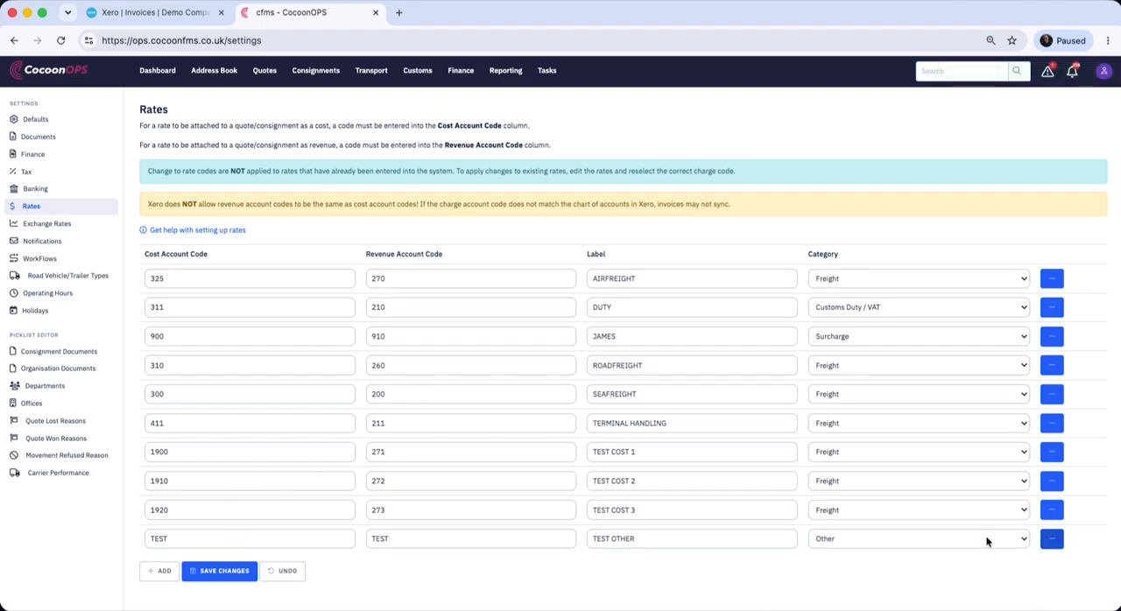
pyautogui.click(178, 453)
pyautogui.click(180, 481)
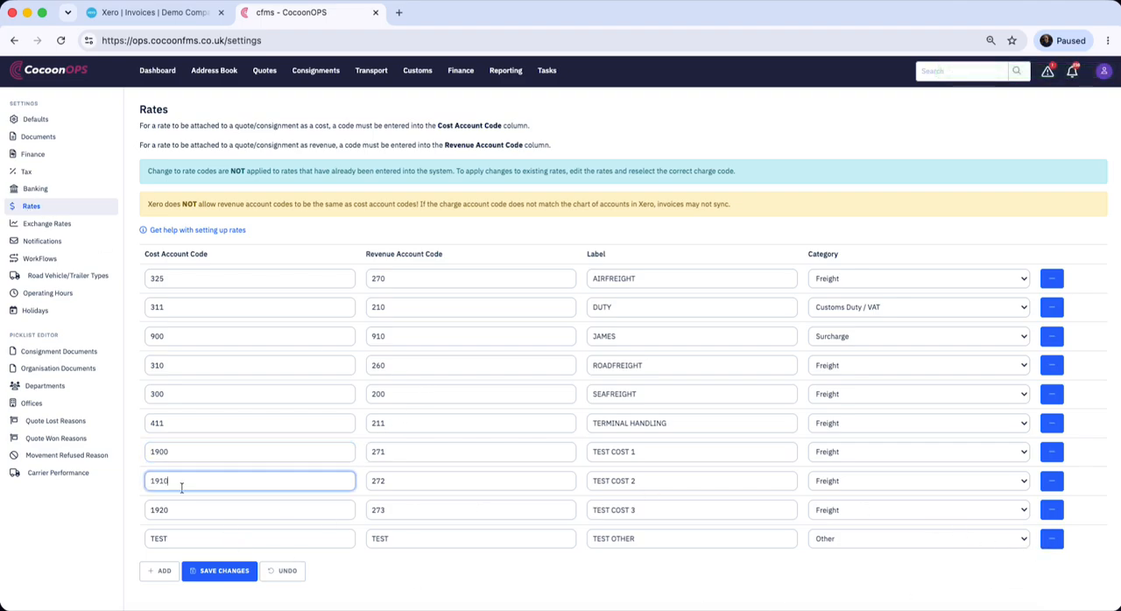
pyautogui.click(181, 507)
pyautogui.click(182, 454)
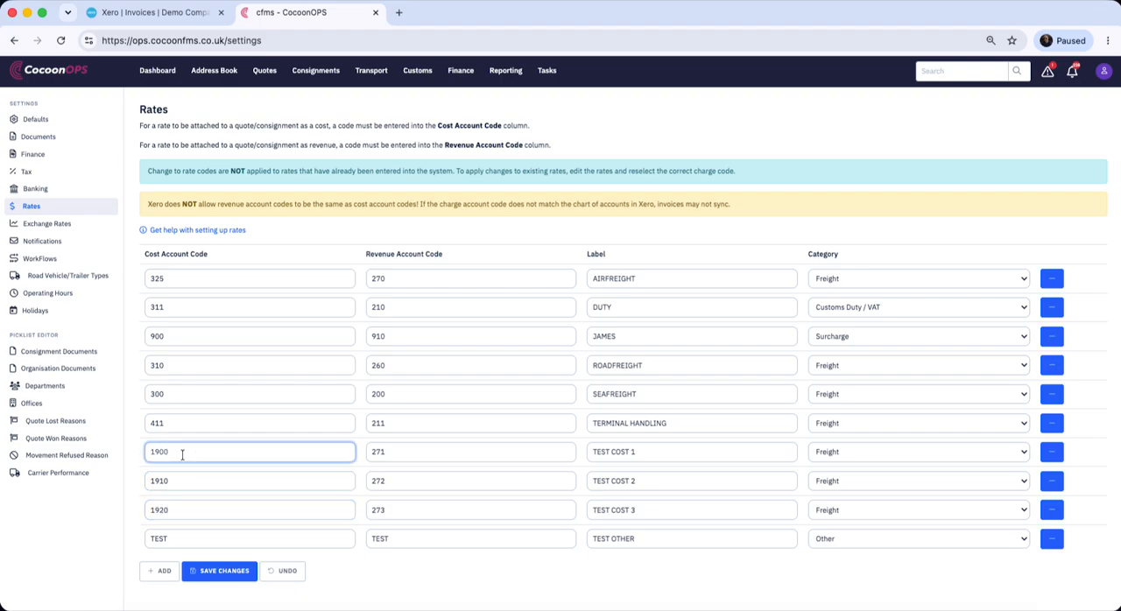
pyautogui.click(183, 481)
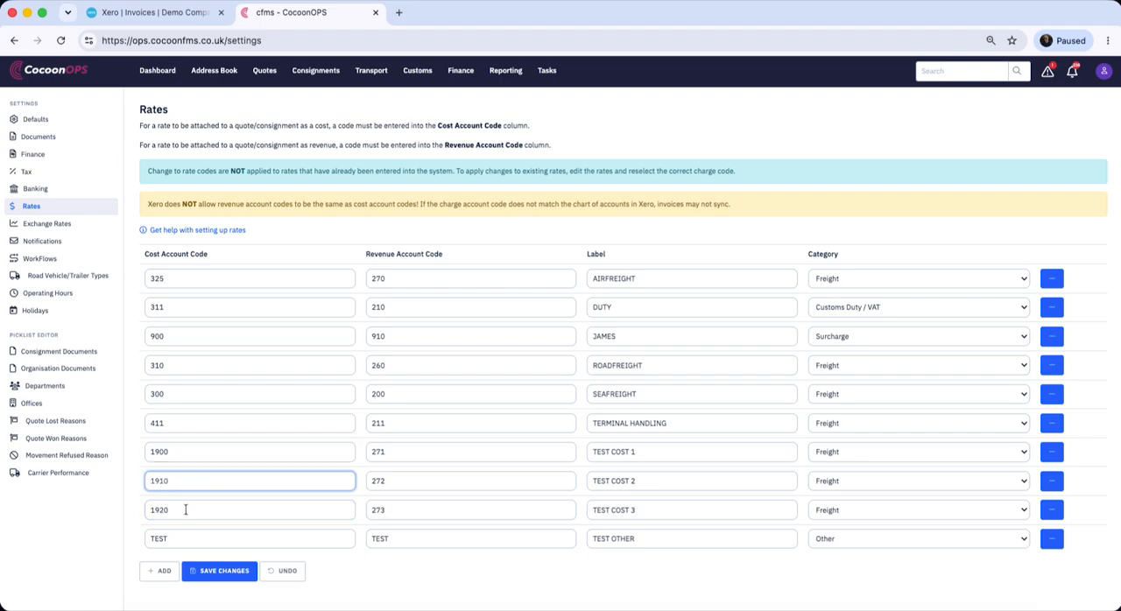
pyautogui.click(184, 512)
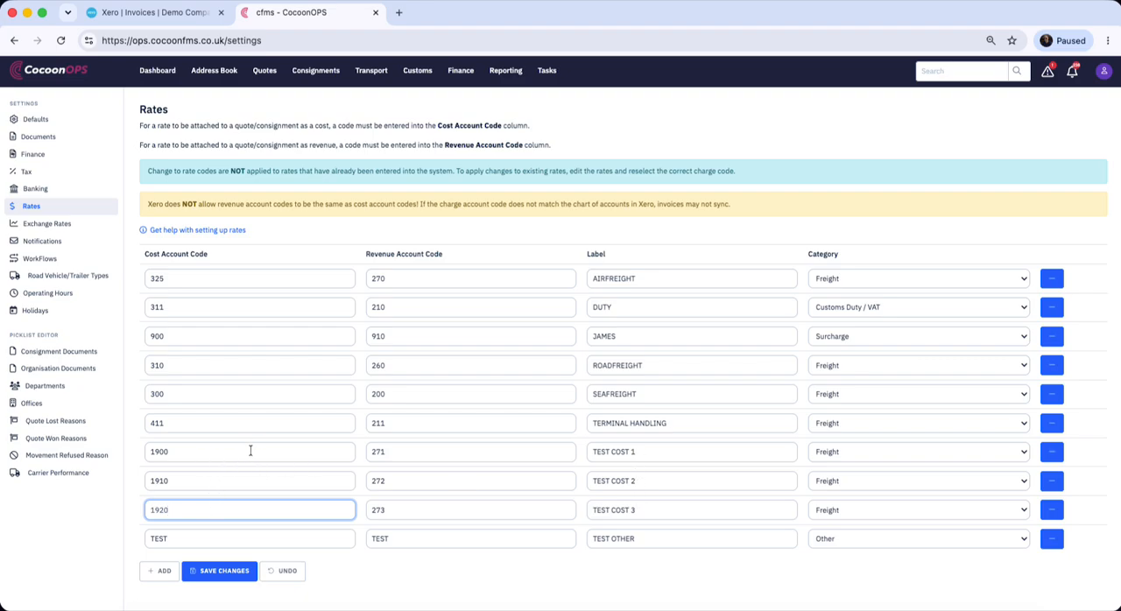
# Switch to Xero and examine the codes of the expense accounts in the chart of accounts
pyautogui.click(145, 13)
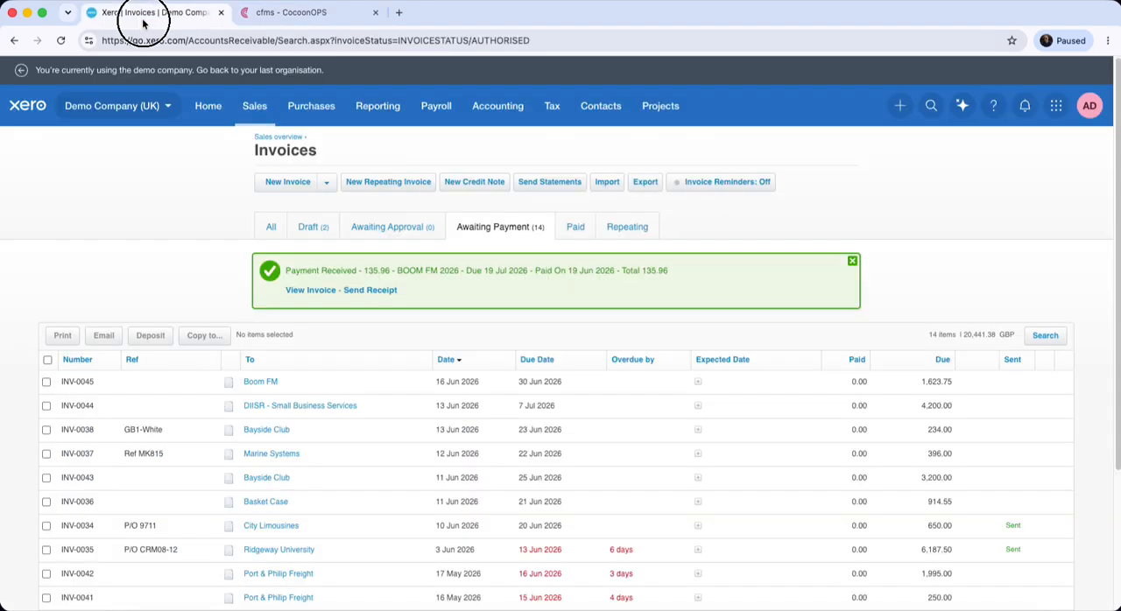
pyautogui.click(507, 111)
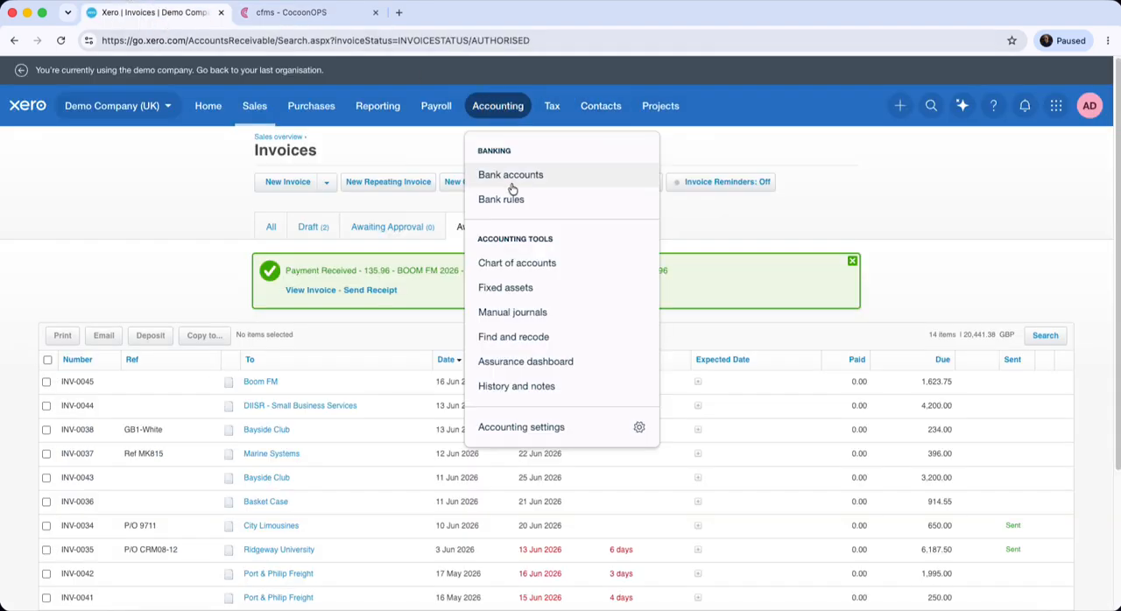
pyautogui.click(518, 263)
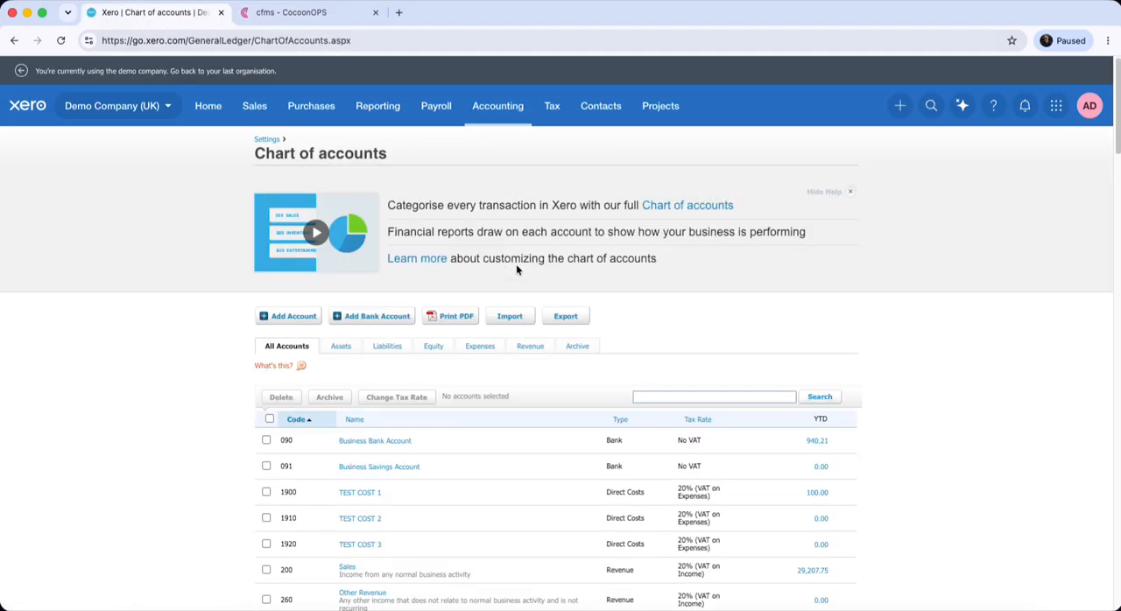
pyautogui.click(487, 398)
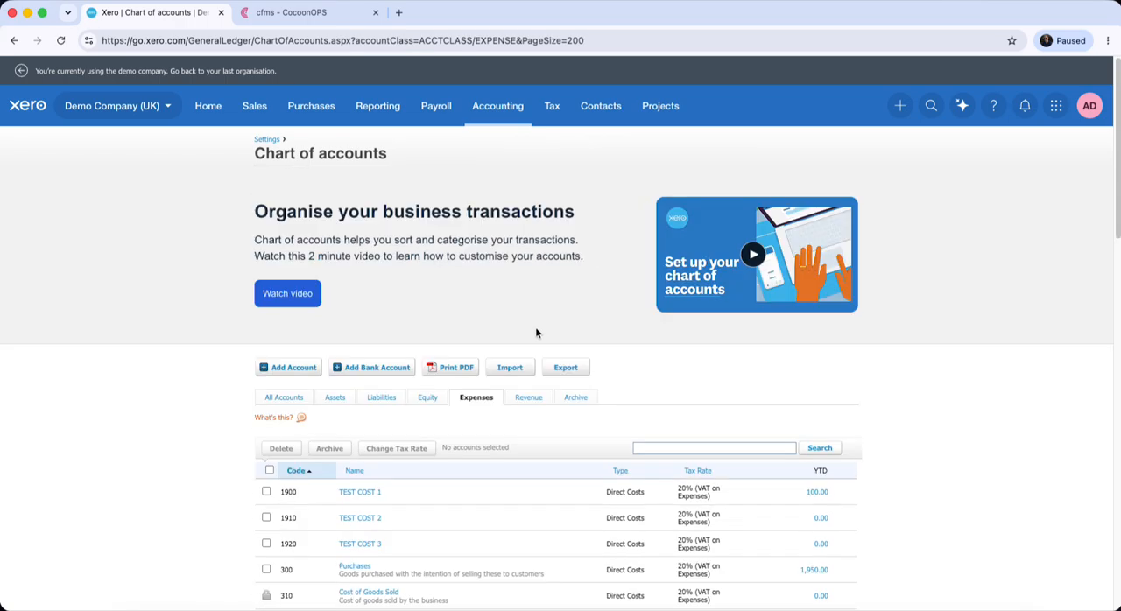
pyautogui.scroll(-2, 533, 331)
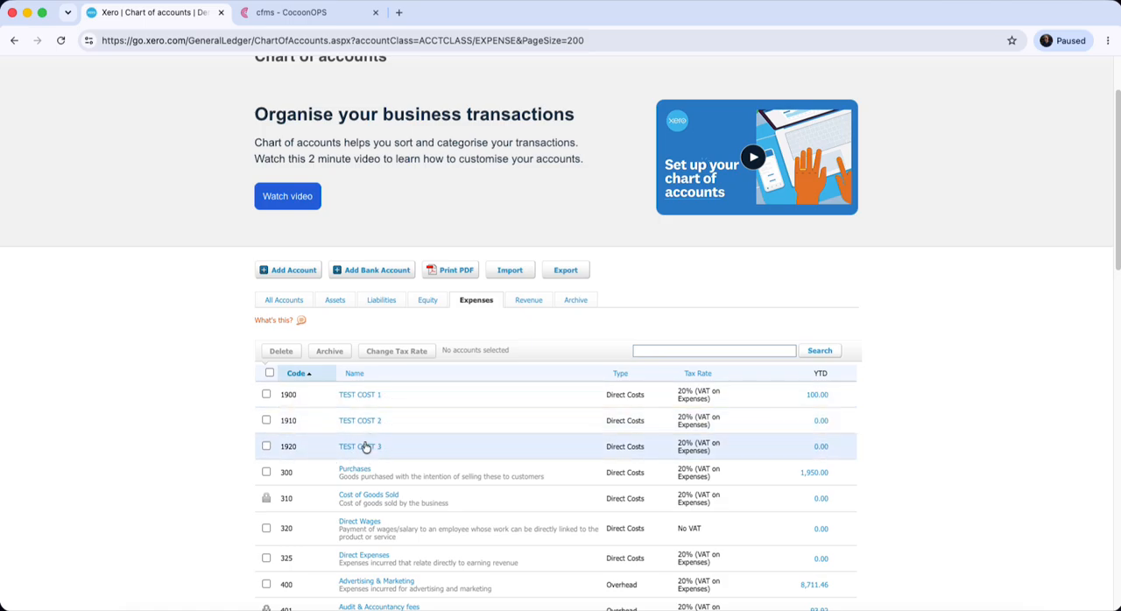
# Return to CocoonOPS and save the rate codes
pyautogui.click(302, 12)
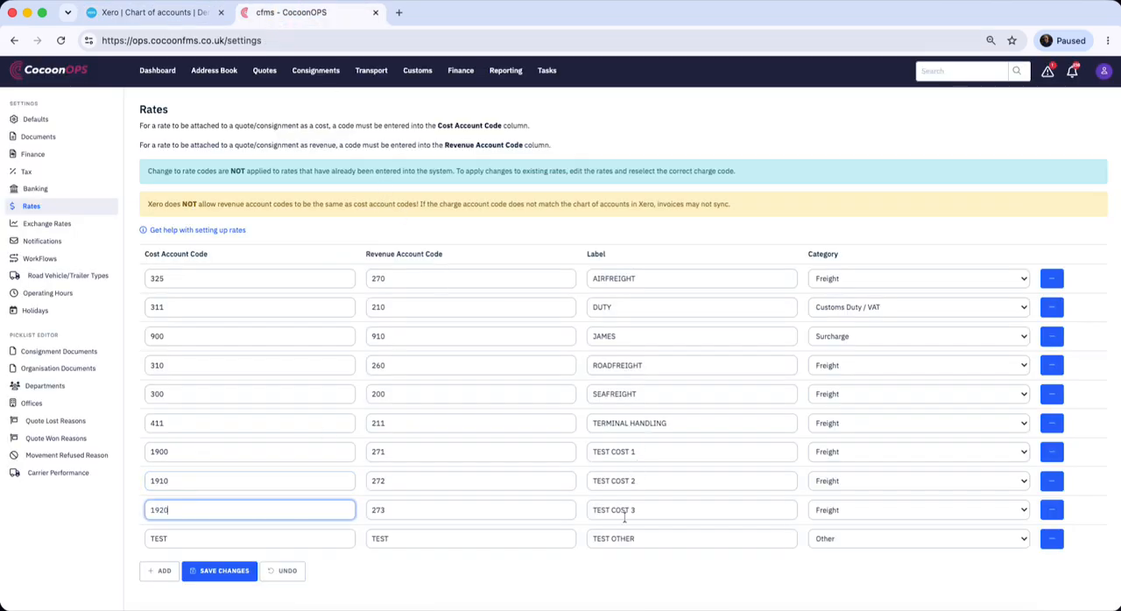
pyautogui.click(221, 578)
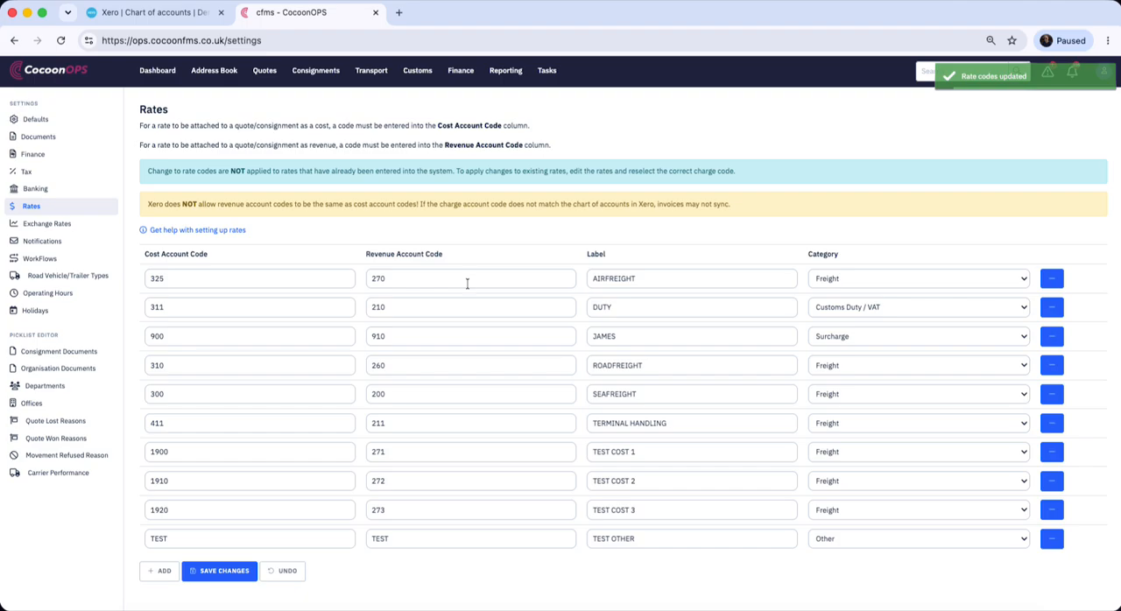
# Set the purchase order reference format in the finance settings to PO-{ref} and save the settings
pyautogui.click(49, 160)
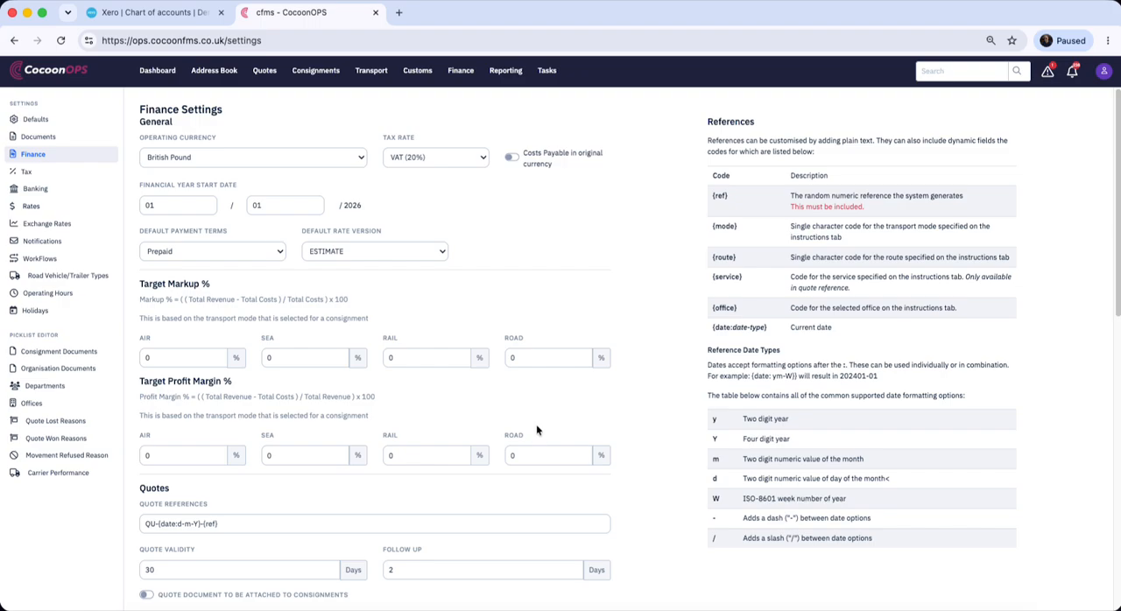
pyautogui.scroll(-5, 536, 429)
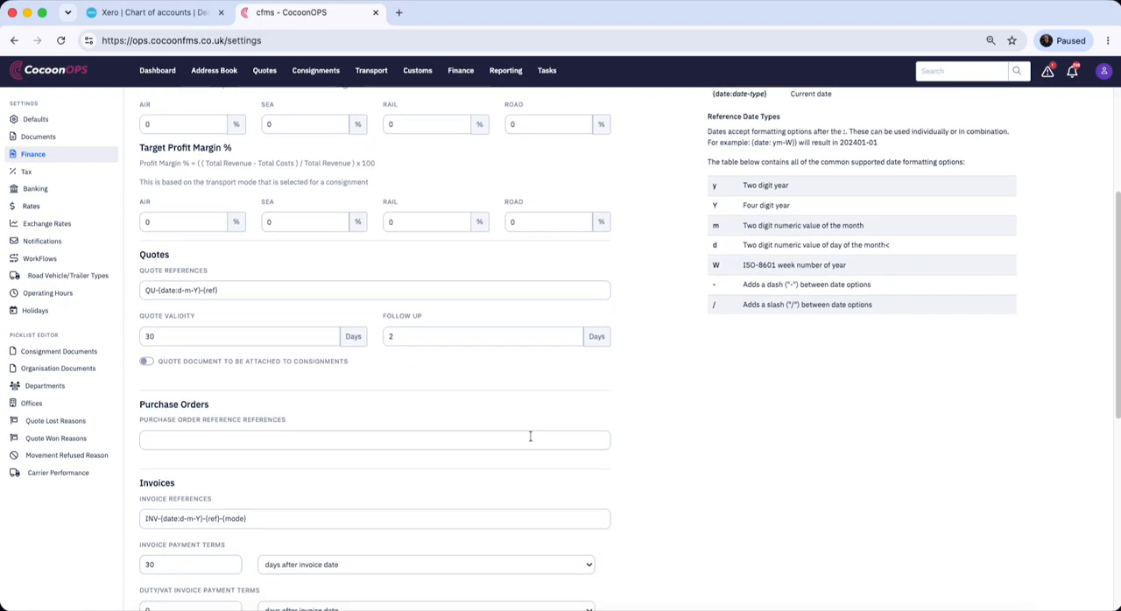
pyautogui.click(234, 442)
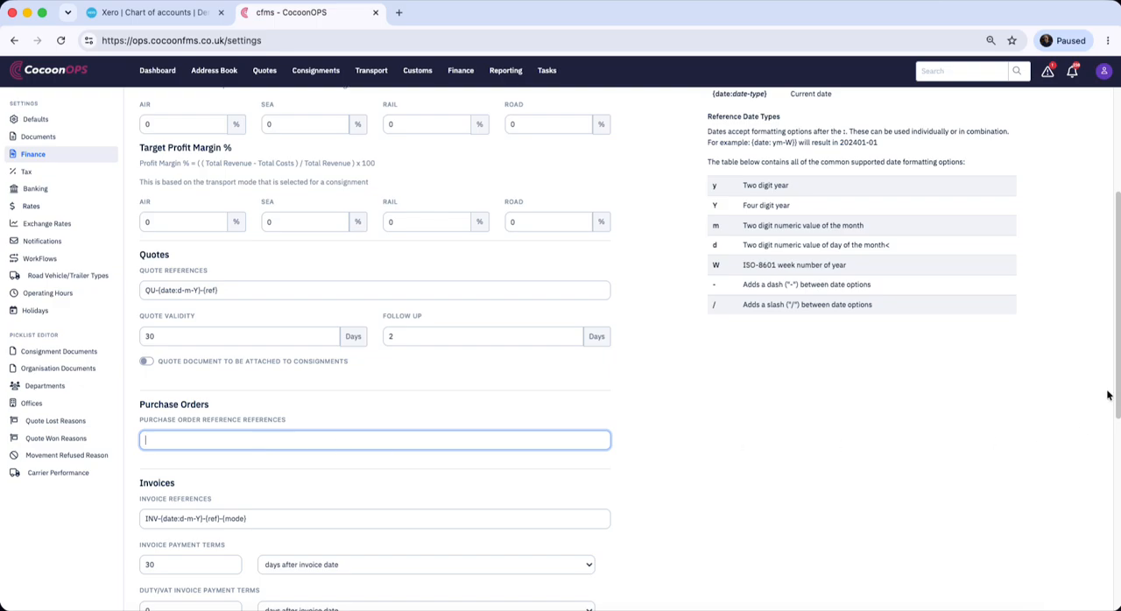
pyautogui.click(54, 157)
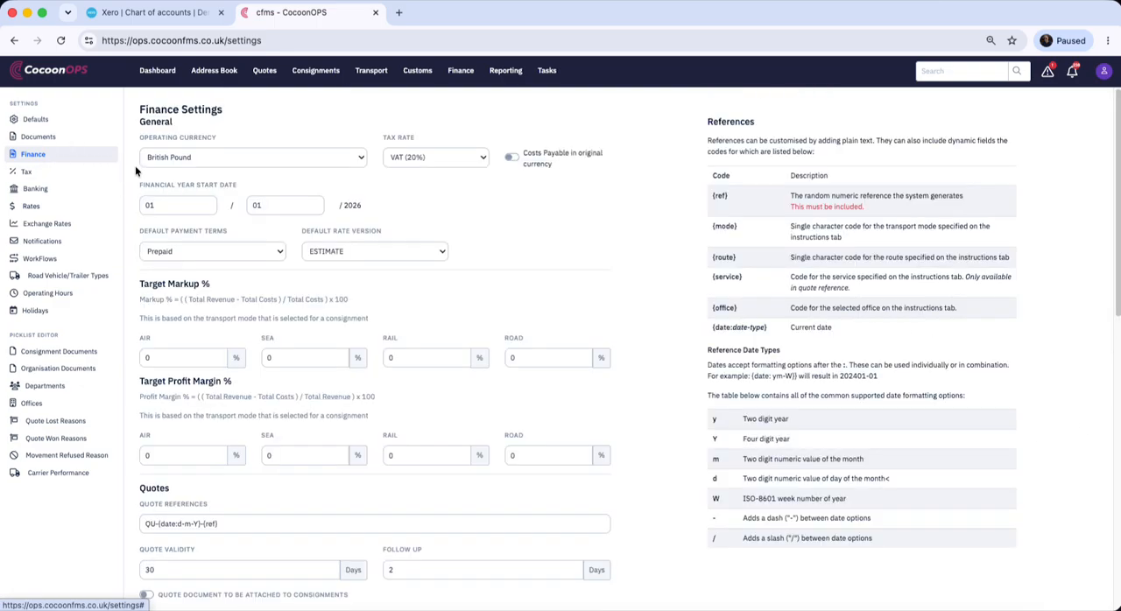
pyautogui.scroll(-5, 266, 431)
pyautogui.click(477, 418)
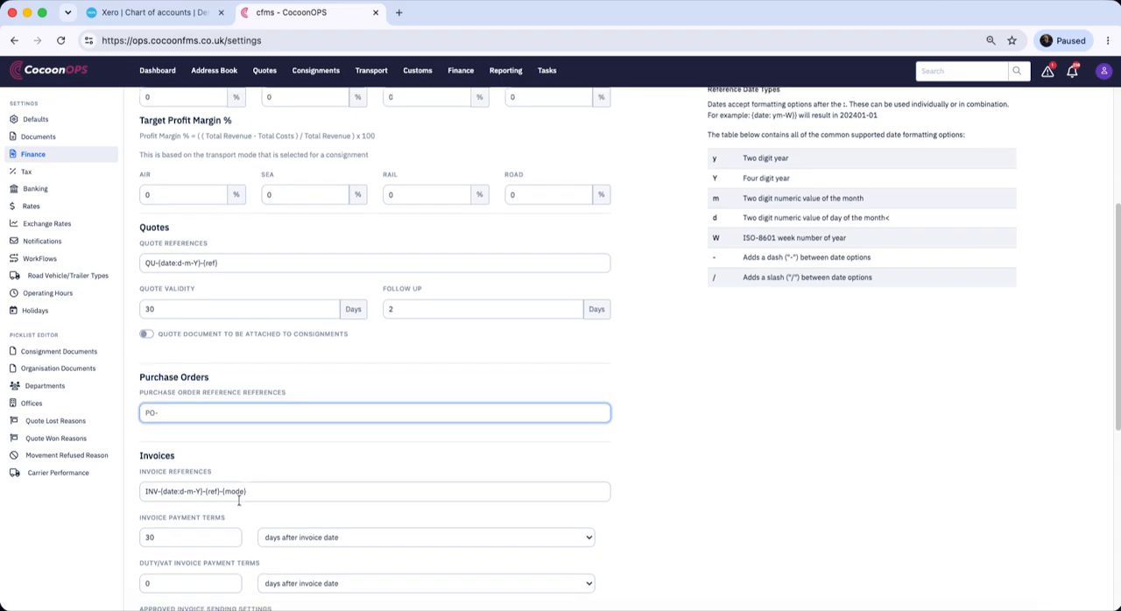
pyautogui.scroll(-1, 244, 499)
pyautogui.moveTo(206, 489); pyautogui.dragTo(220, 487)
pyautogui.press('cmd+c')
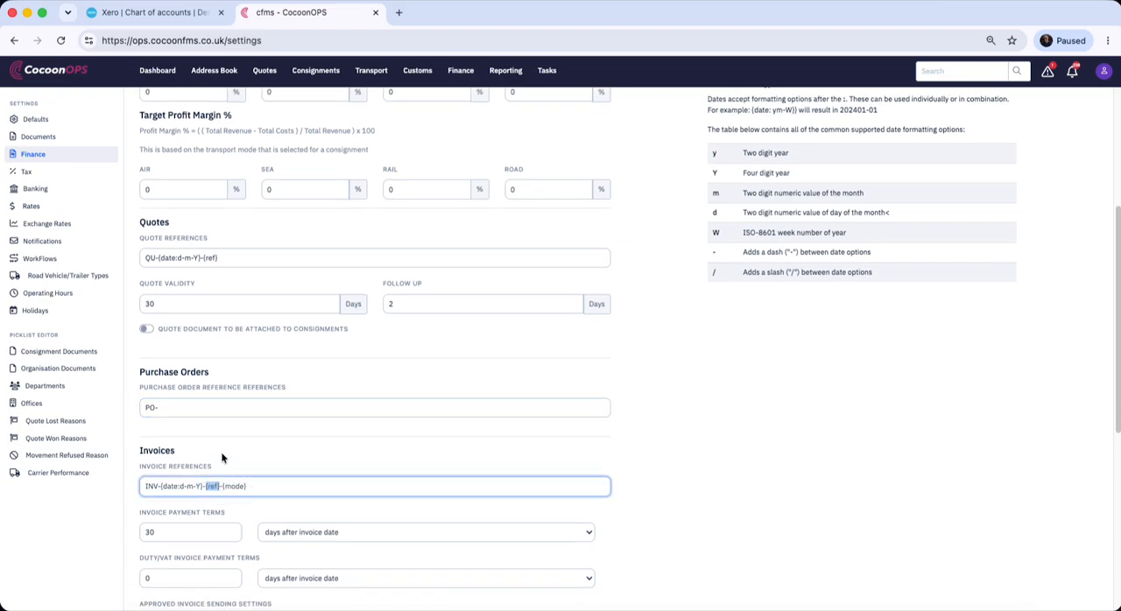
pyautogui.click(208, 404)
pyautogui.press('cmd+v')
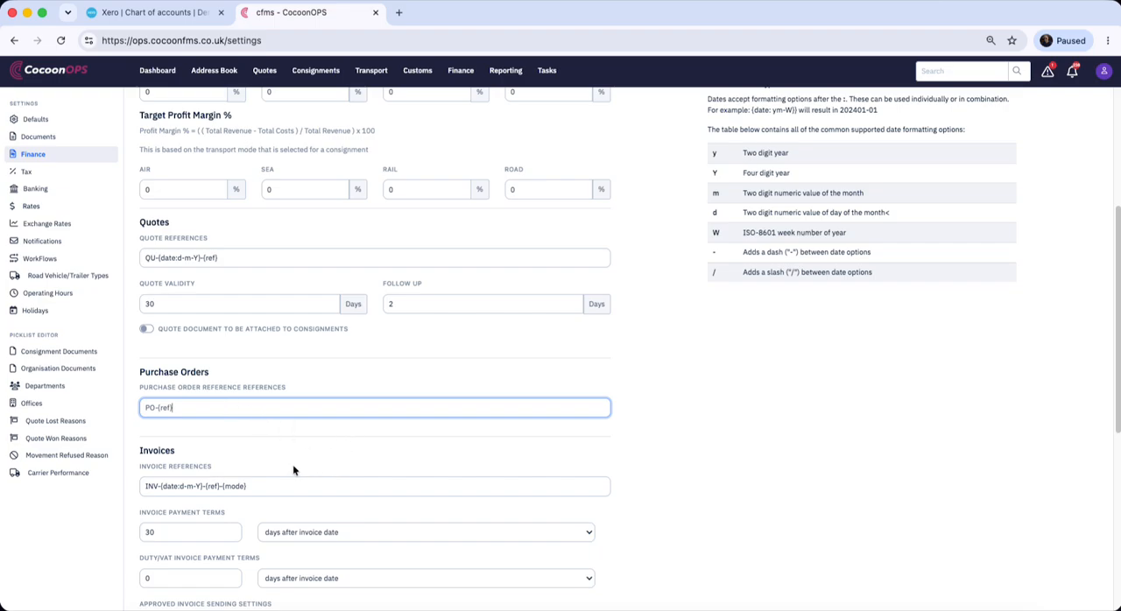
pyautogui.scroll(-9, 443, 438)
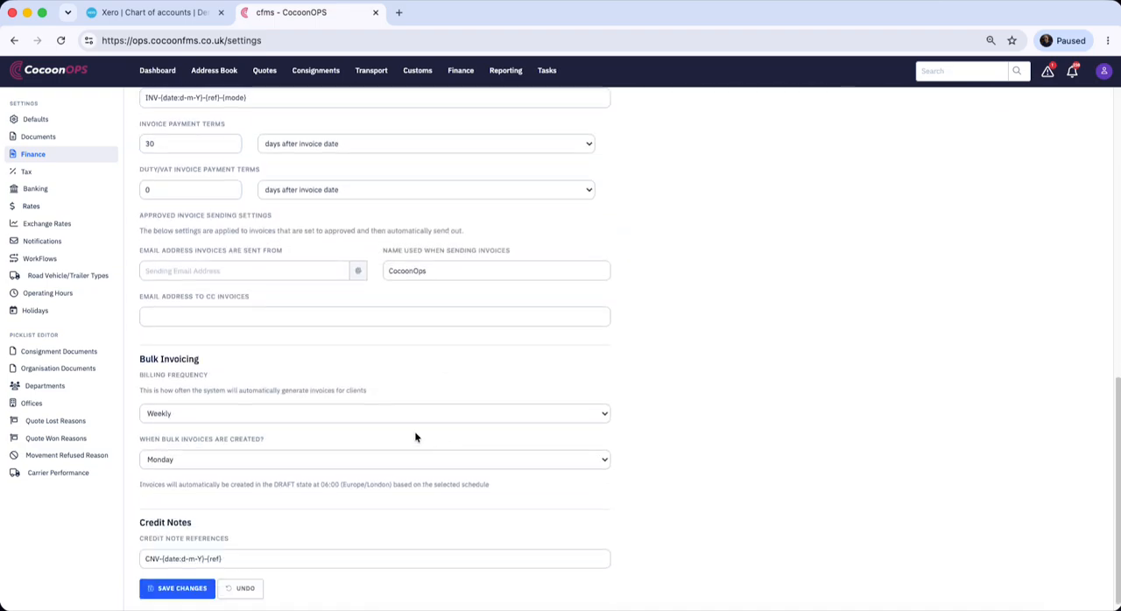
pyautogui.click(181, 591)
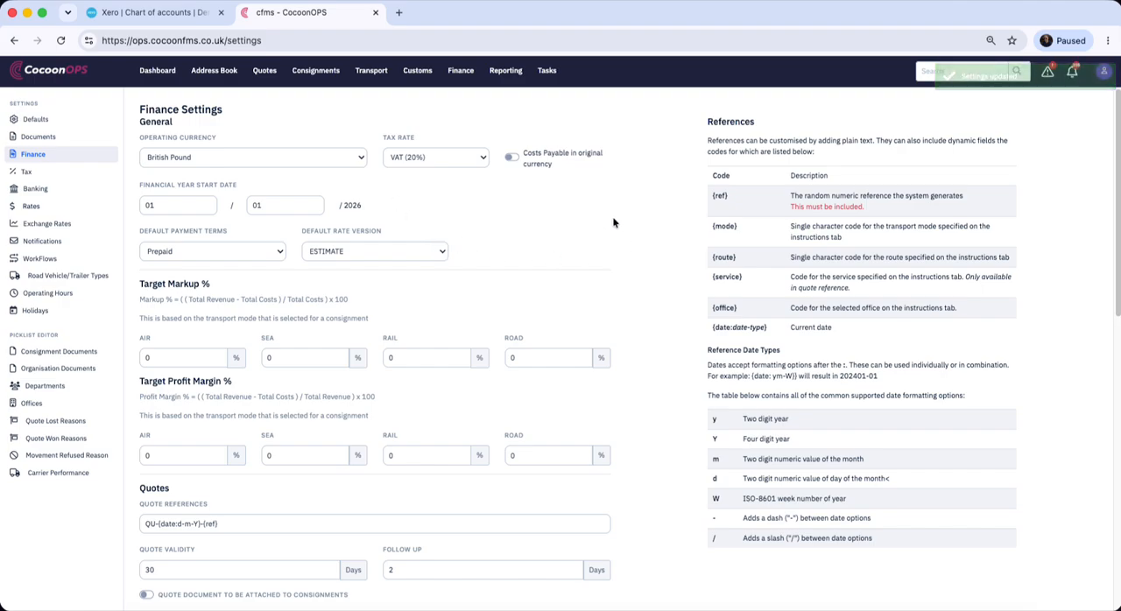
# Show only the haulier and carrier organisations in the address book and open BEIJING LOGISTICS
pyautogui.click(222, 70)
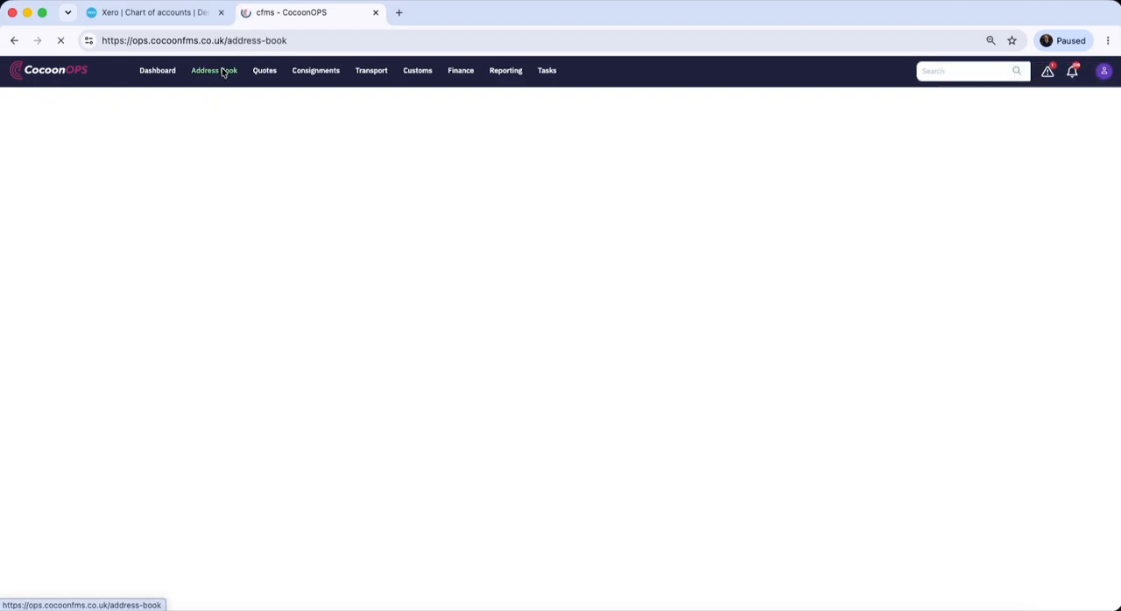
pyautogui.click(14, 183)
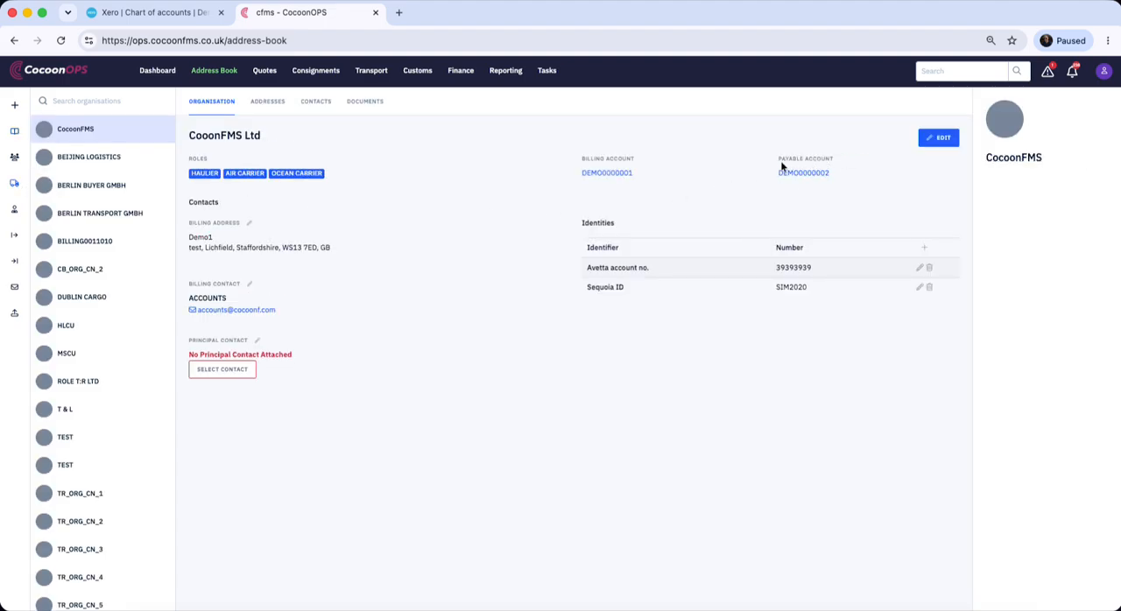
pyautogui.click(92, 158)
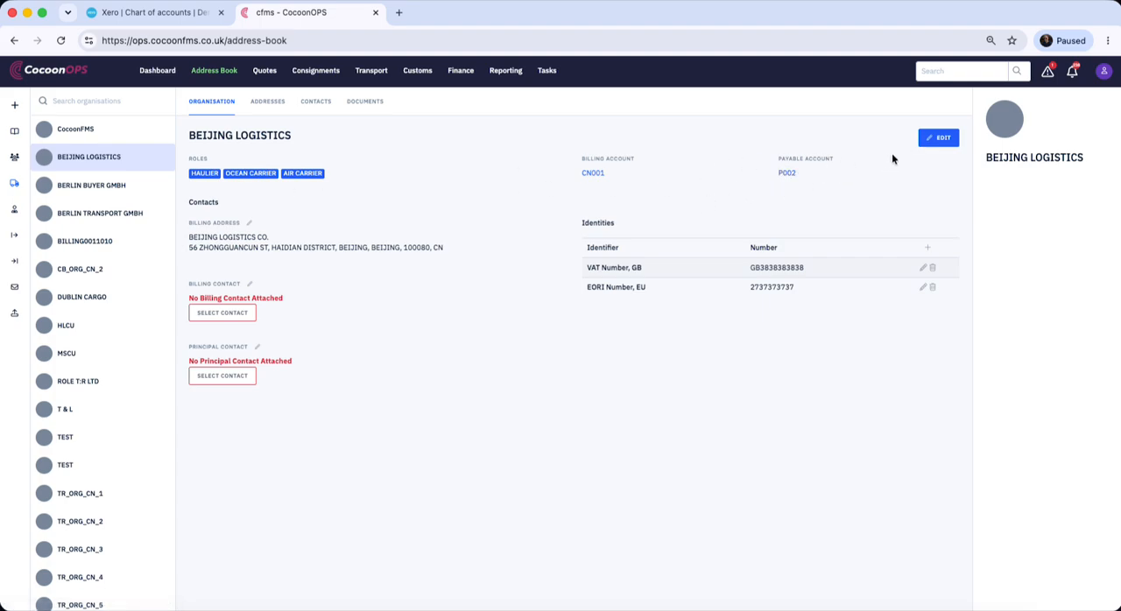
# Check the payable account in the organisation properties of BEIJING LOGISTICS and save the organisation
pyautogui.click(937, 137)
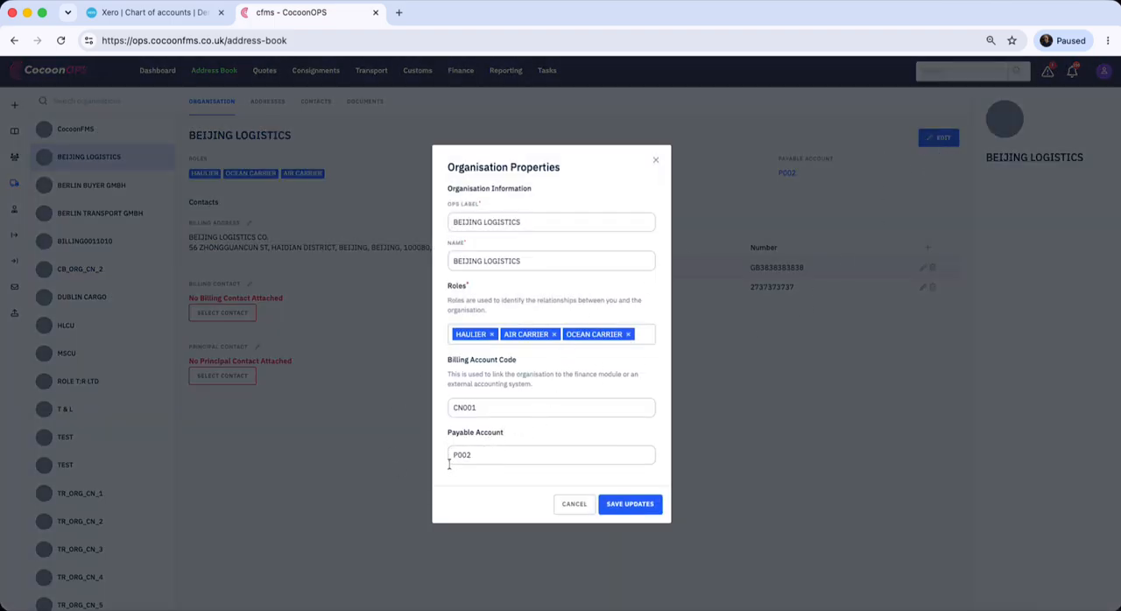
pyautogui.click(479, 453)
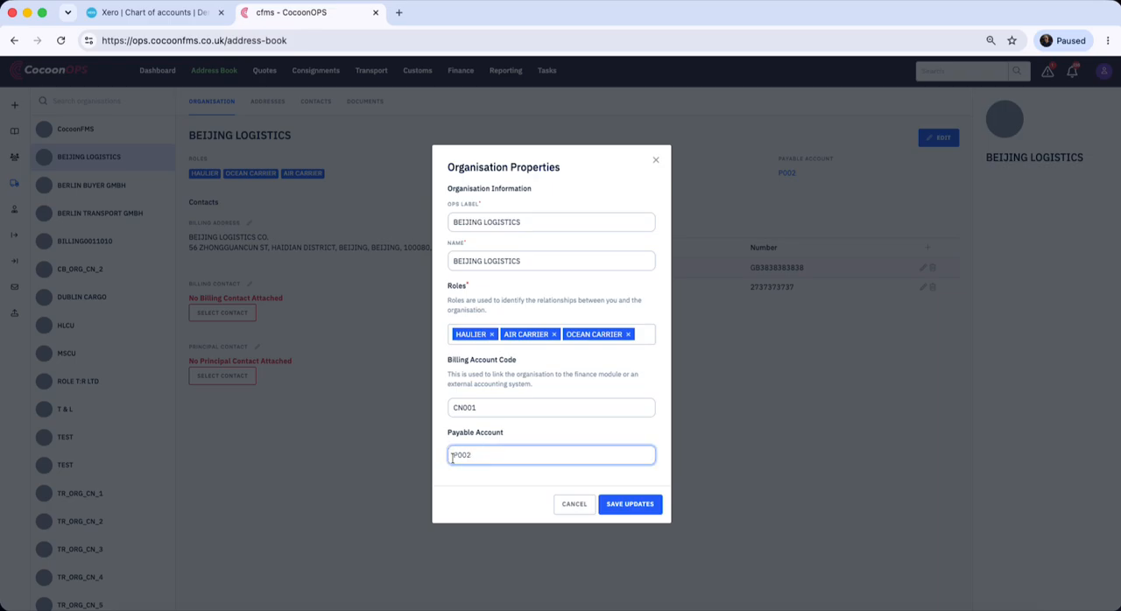
pyautogui.click(630, 505)
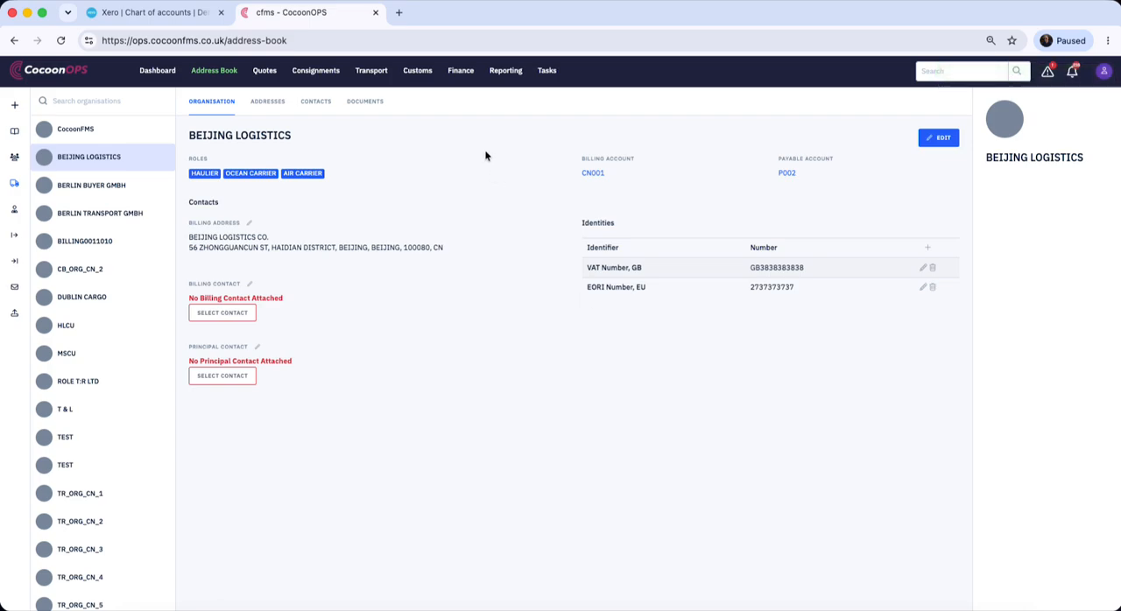
# Open the payable account of BEIJING LOGISTICS from its organisation record in the address book
pyautogui.click(459, 71)
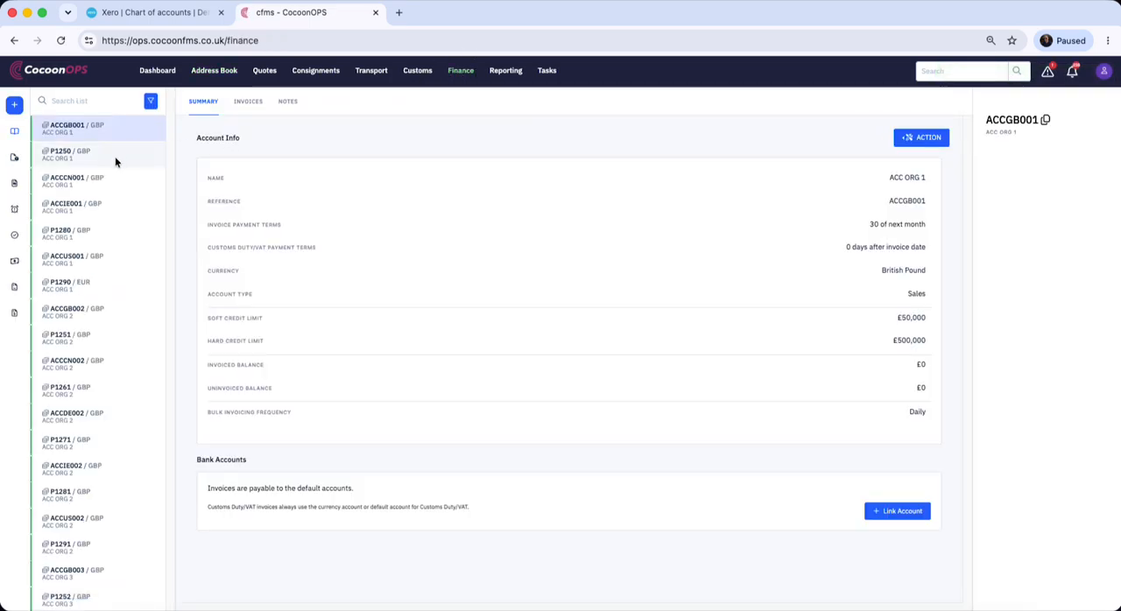
pyautogui.click(209, 74)
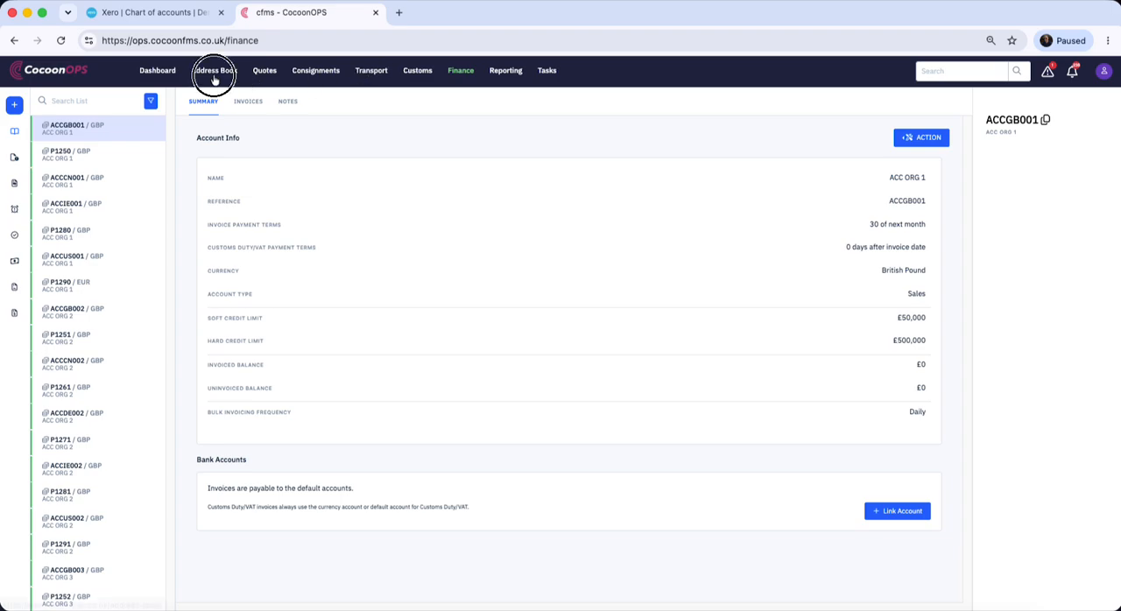
pyautogui.click(99, 158)
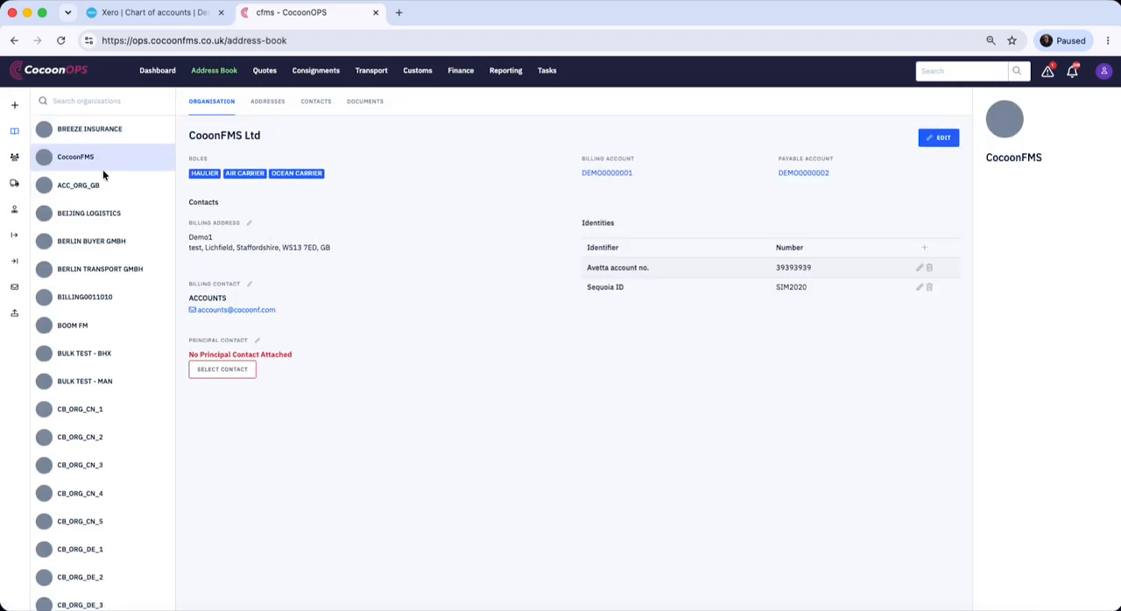
pyautogui.click(123, 217)
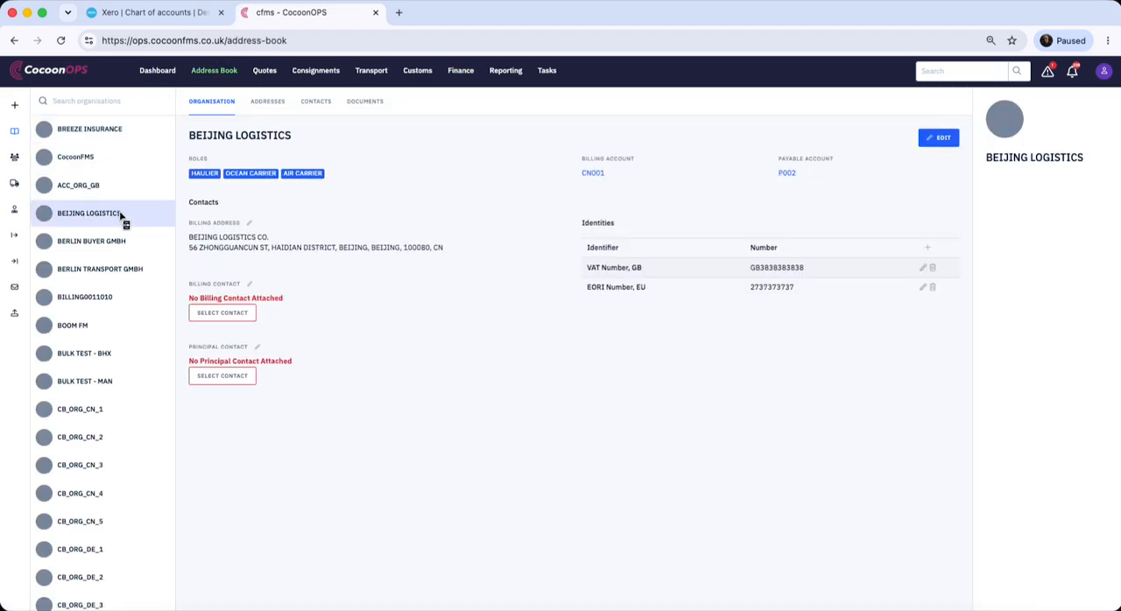
pyautogui.click(788, 174)
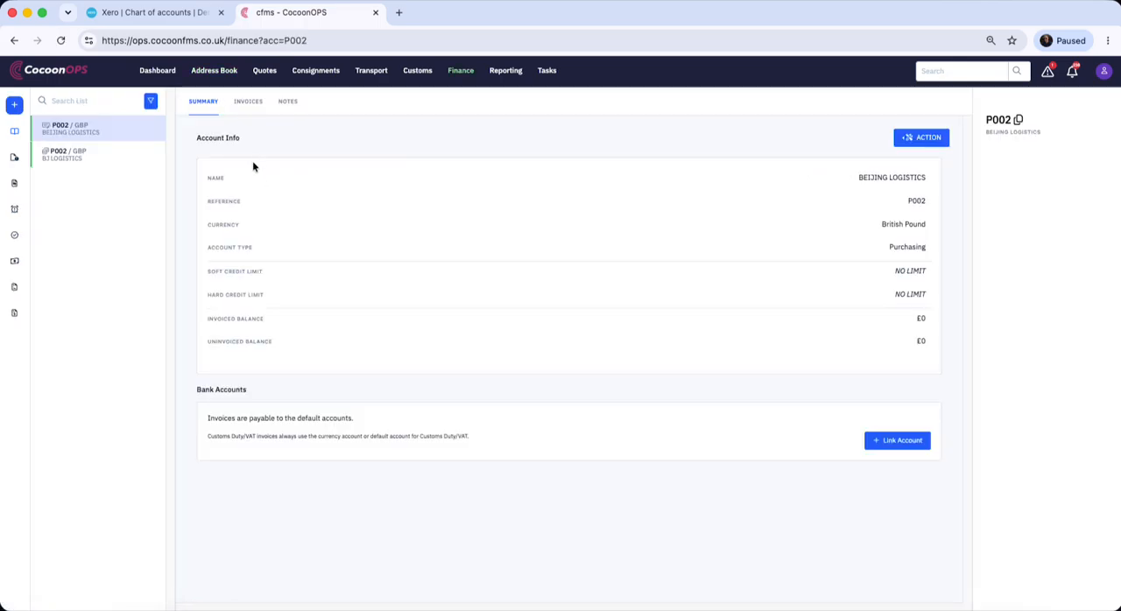
# Set the account's invoice payment terms to 30 days after invoice date and save the account
pyautogui.click(915, 140)
pyautogui.click(867, 140)
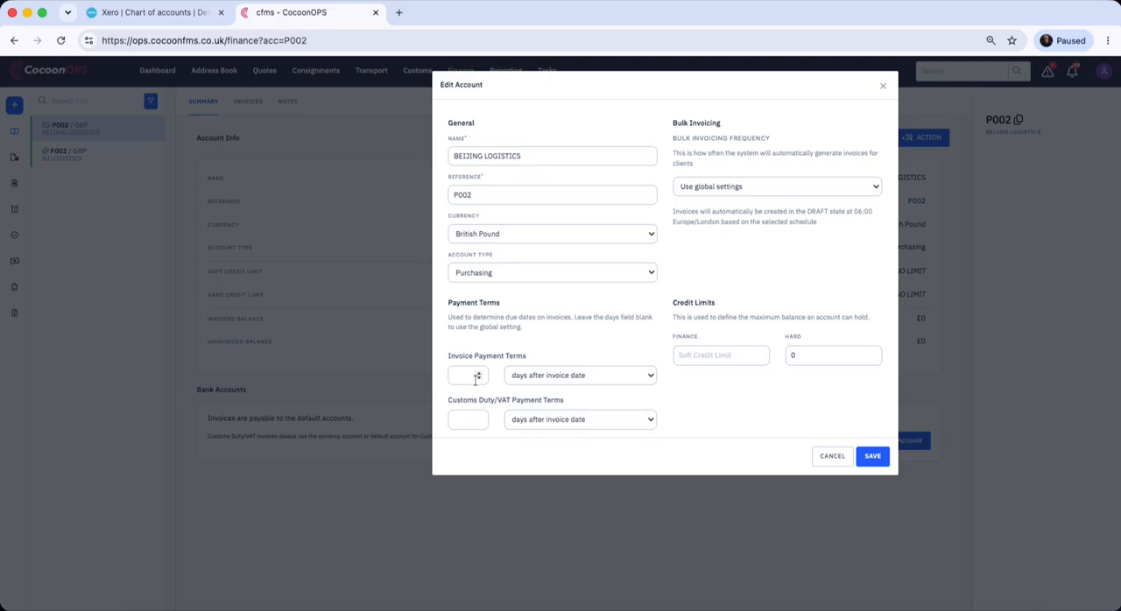
pyautogui.click(474, 376)
pyautogui.write('30')
pyautogui.click(650, 378)
pyautogui.click(726, 399)
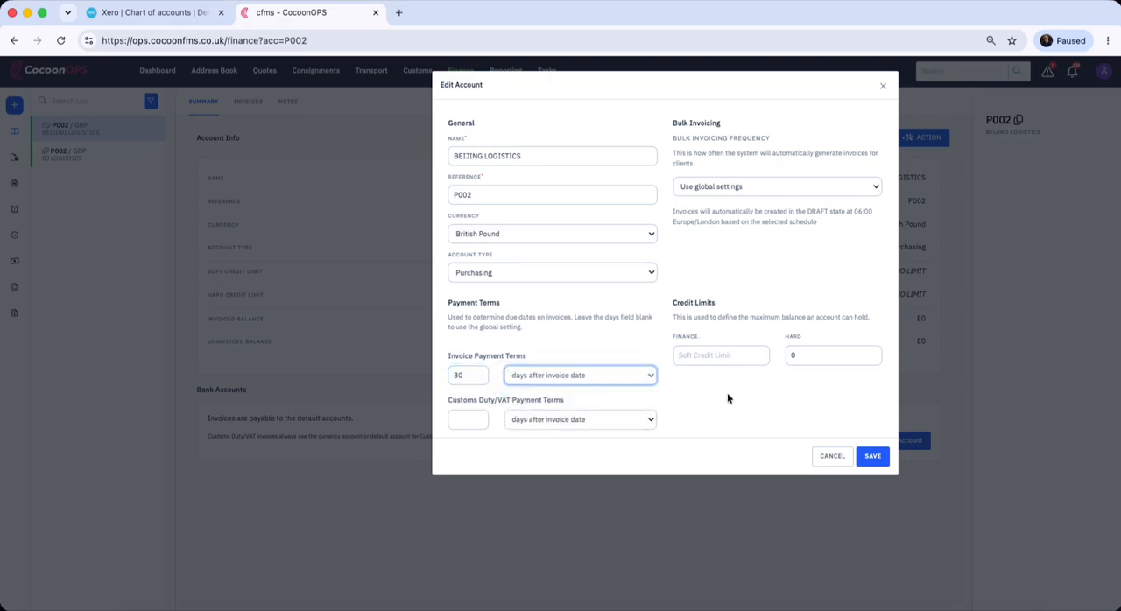
pyautogui.click(648, 375)
pyautogui.click(745, 408)
pyautogui.click(464, 419)
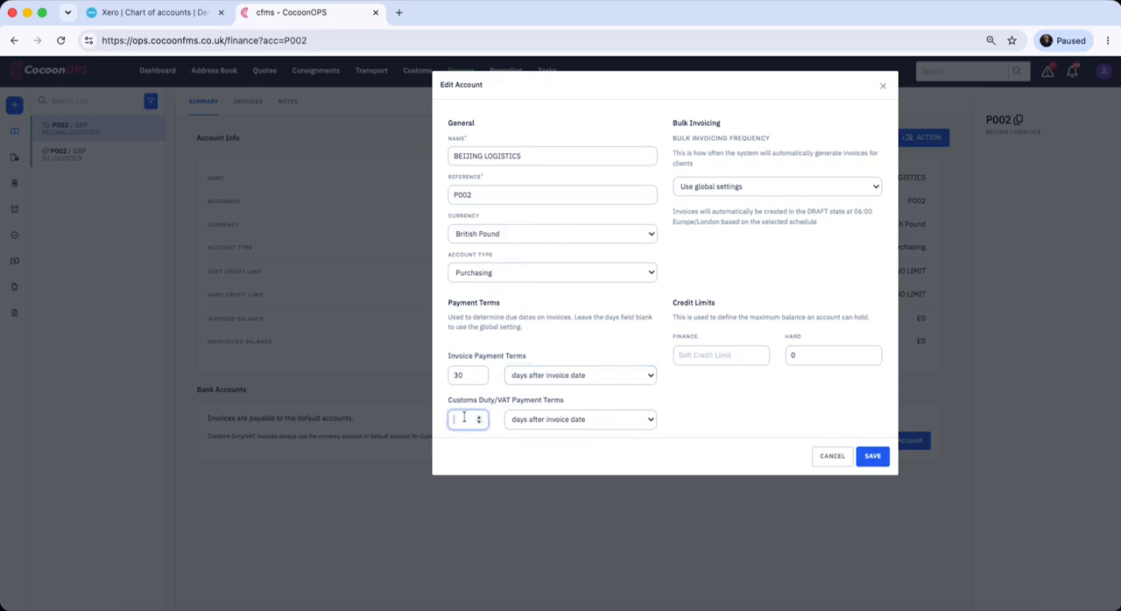
pyautogui.click(869, 455)
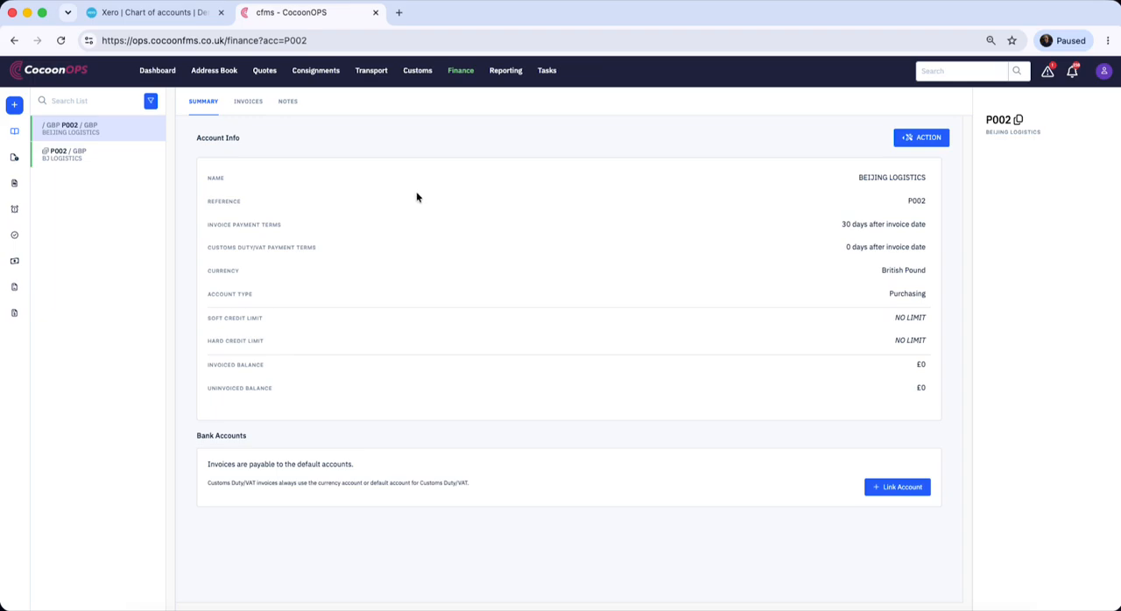
# Show the costs in the rates of the first consignment, the one from HAMBURG, DE to LICHFIELD, GB
pyautogui.click(327, 75)
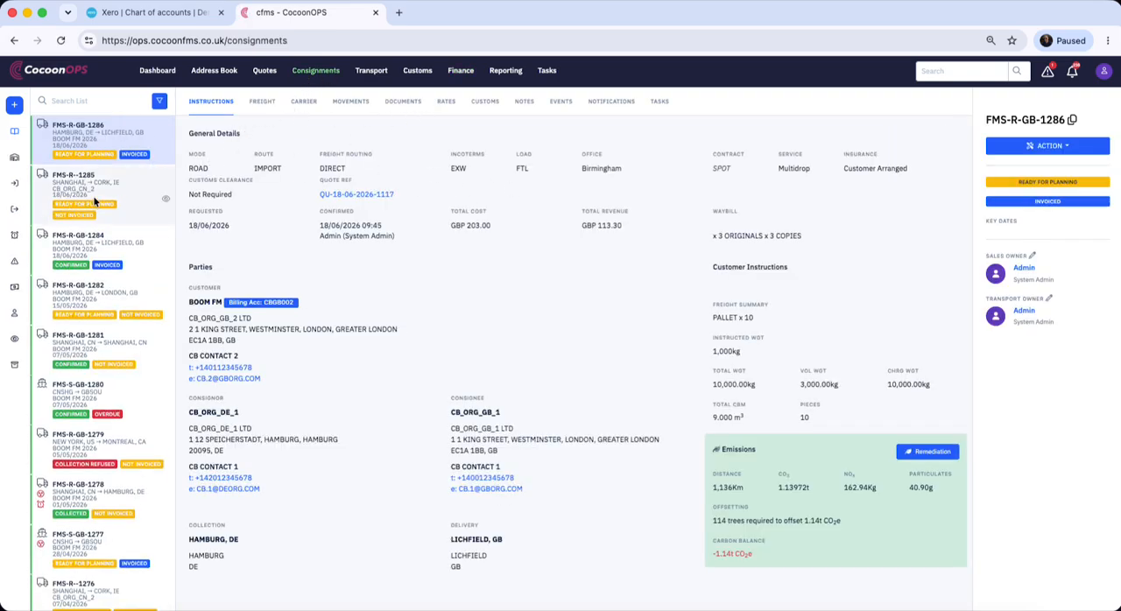
pyautogui.click(446, 100)
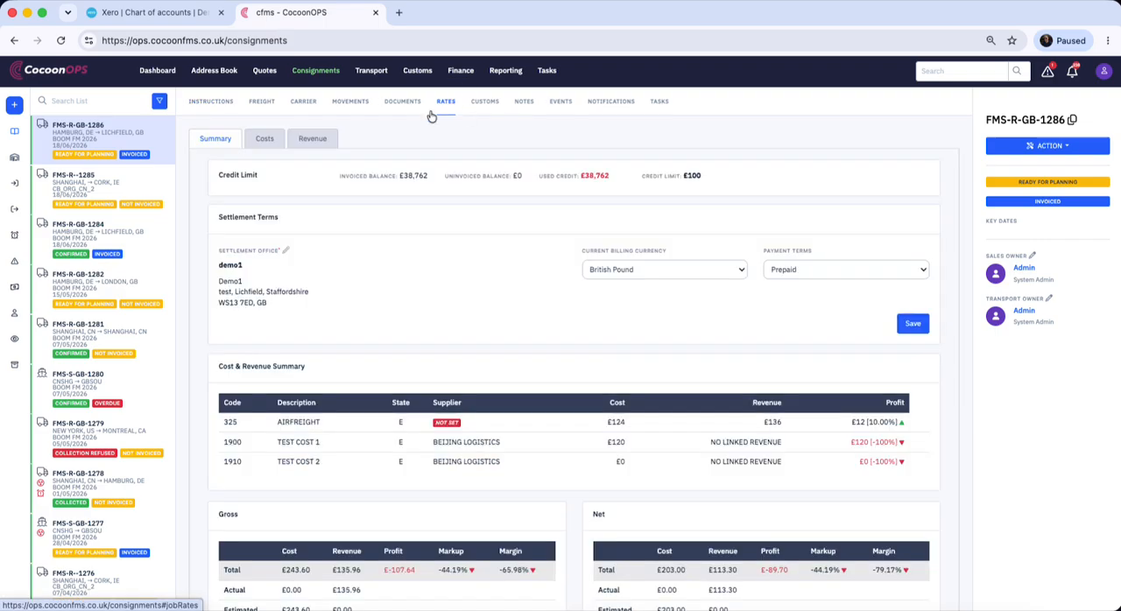
pyautogui.click(268, 142)
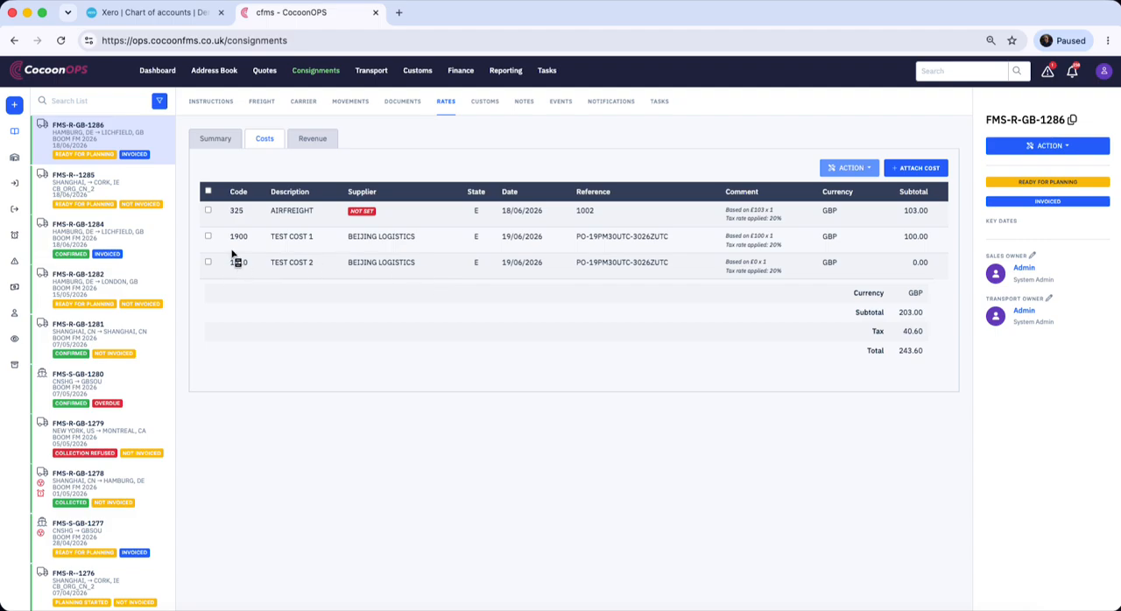
# Remove the TEST COST 1 and TEST COST 2 lines from the consignment's costs
pyautogui.click(208, 236)
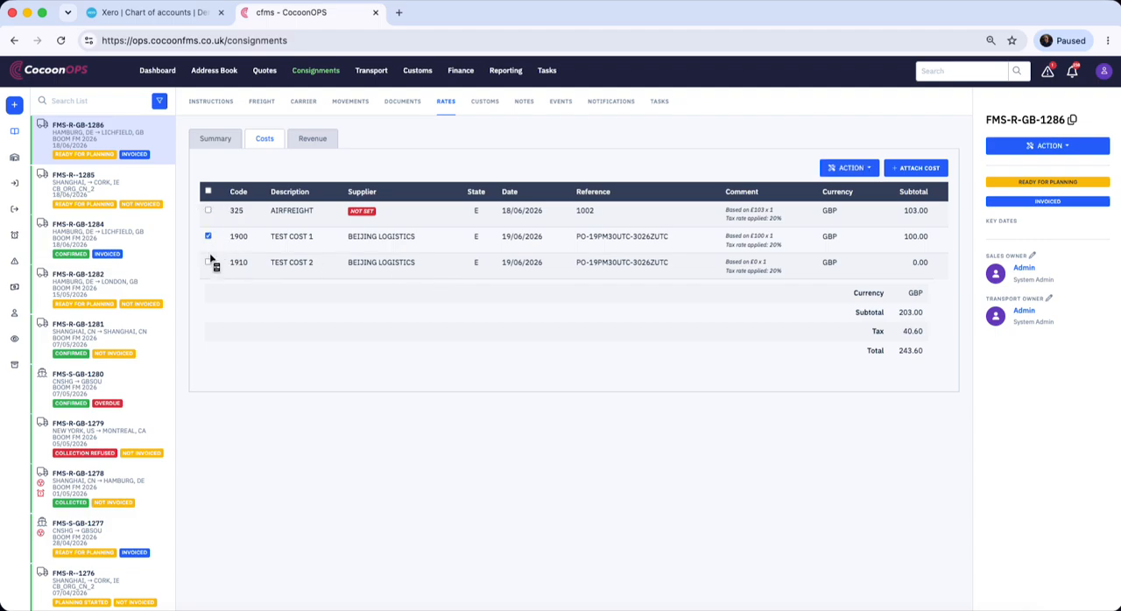
pyautogui.rightClick(533, 244)
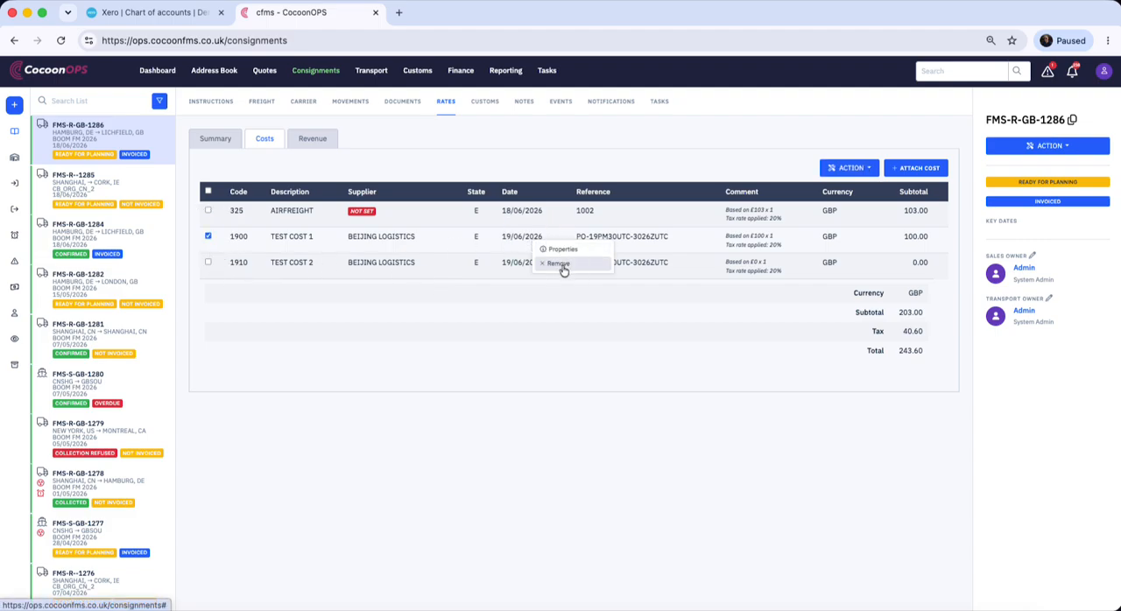
pyautogui.click(557, 264)
pyautogui.rightClick(517, 249)
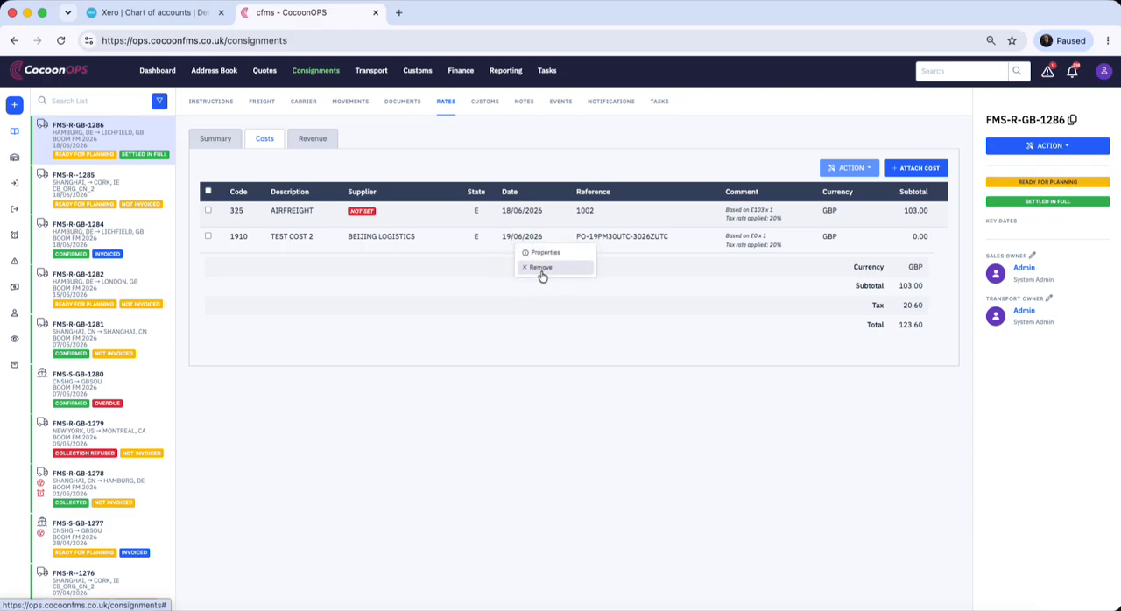
pyautogui.click(540, 268)
# Start a new cost with BEIJING LOGISTICS as the supplier and generate its purchase order reference
pyautogui.click(911, 171)
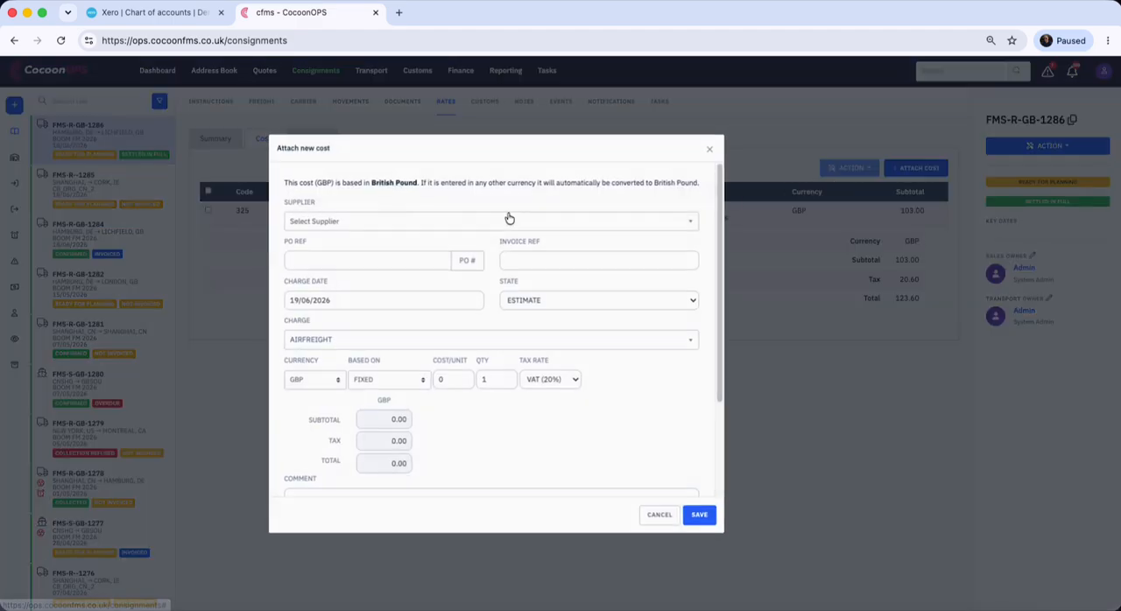
pyautogui.click(393, 220)
pyautogui.click(345, 279)
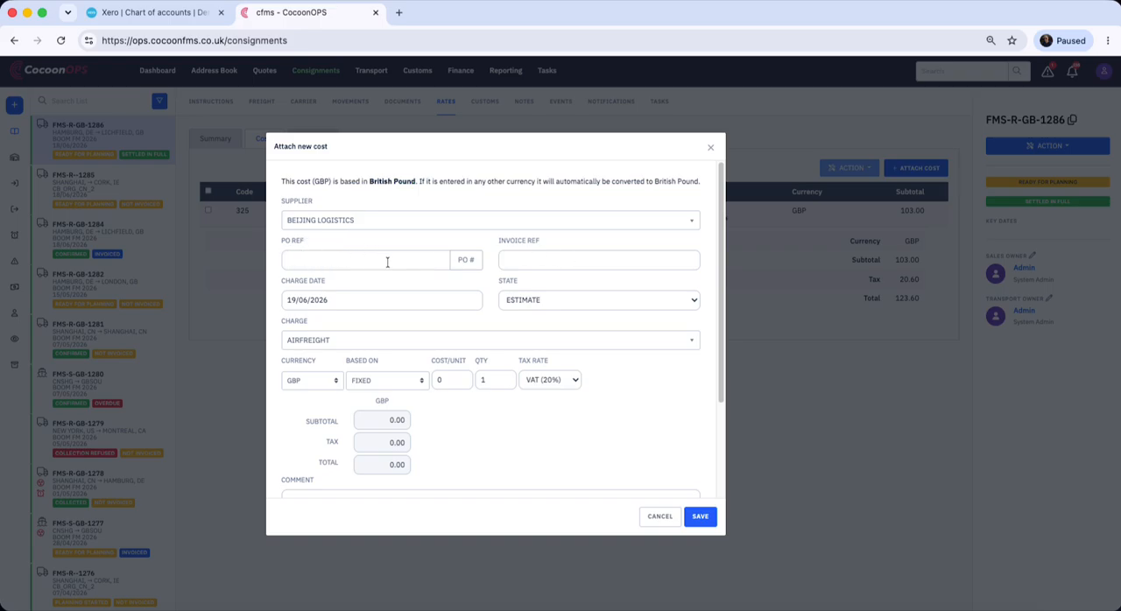
pyautogui.click(471, 265)
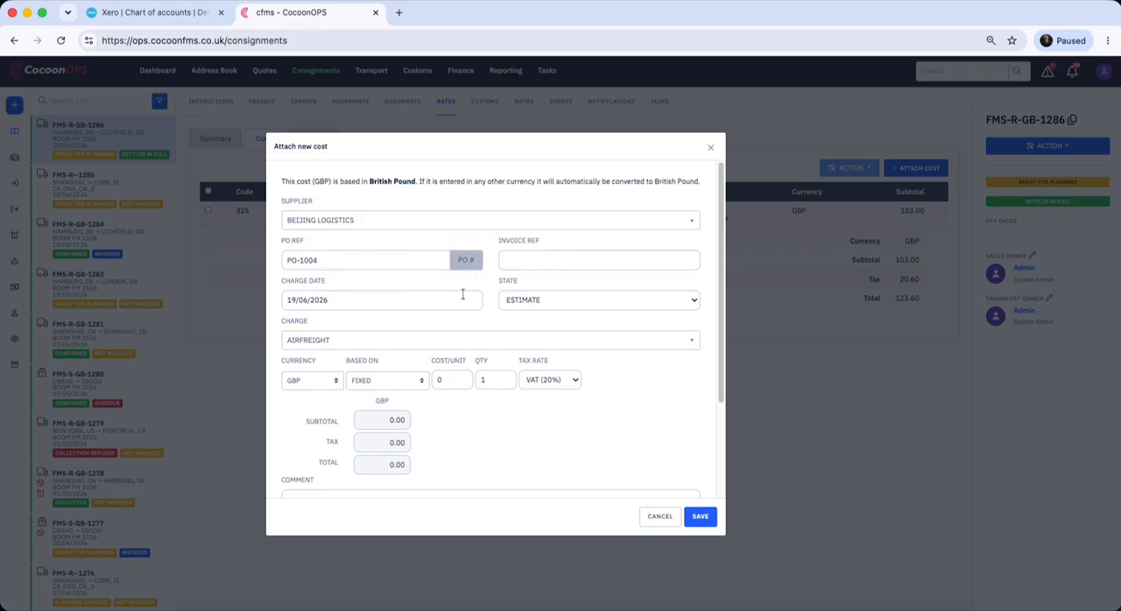
pyautogui.moveTo(286, 260); pyautogui.dragTo(342, 260)
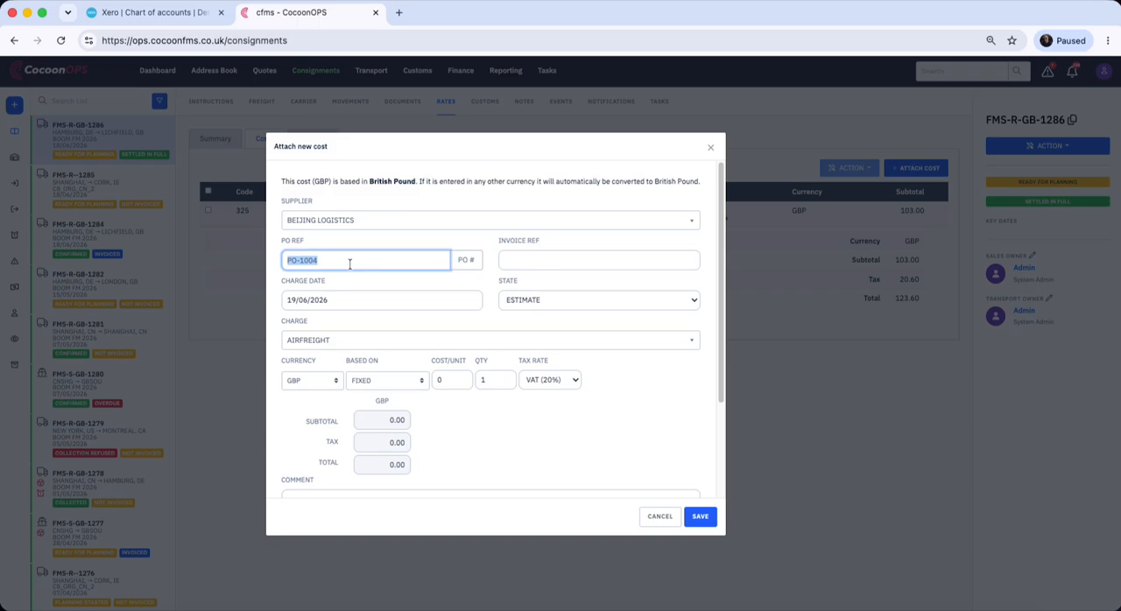
# Set the AIRFREIGHT cost per unit to 100 with the VAT (COST) tax rate and save the cost
pyautogui.click(443, 379)
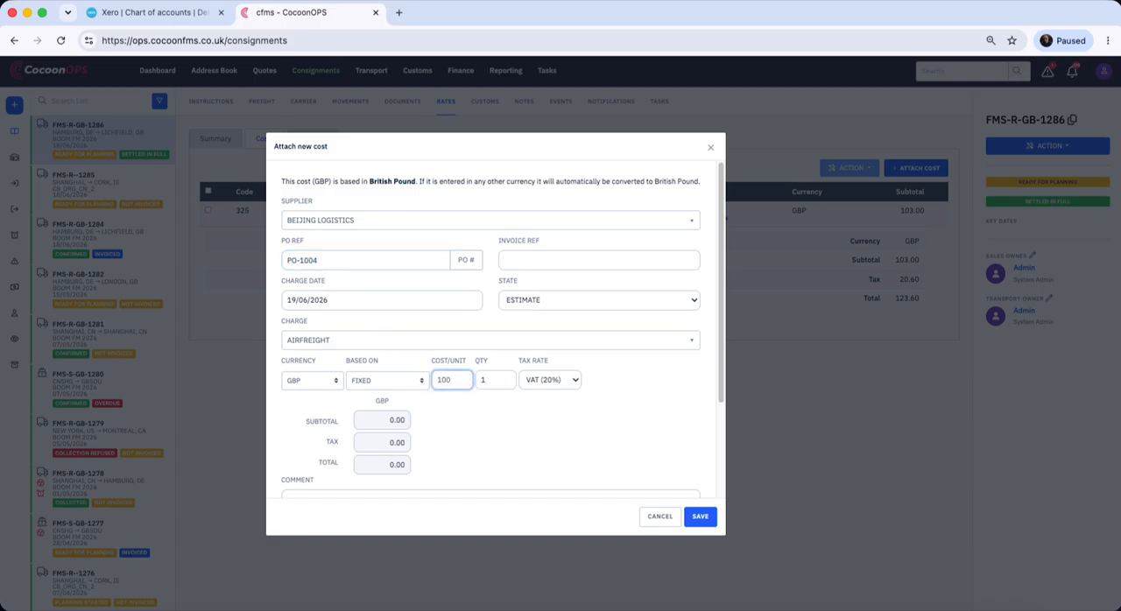
pyautogui.write('100')
pyautogui.click(570, 379)
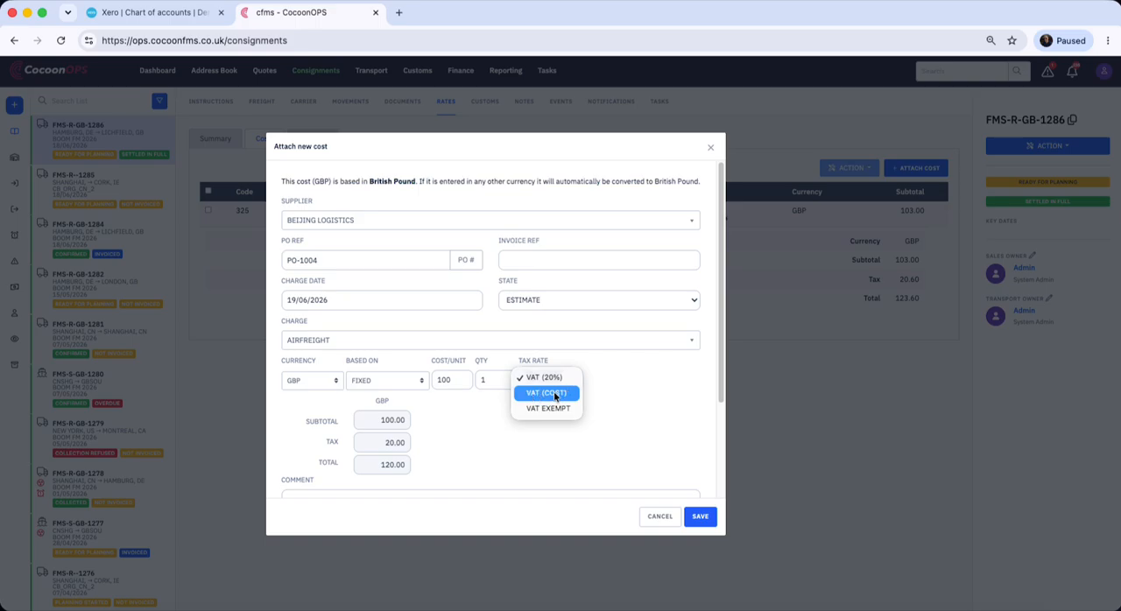
pyautogui.click(555, 396)
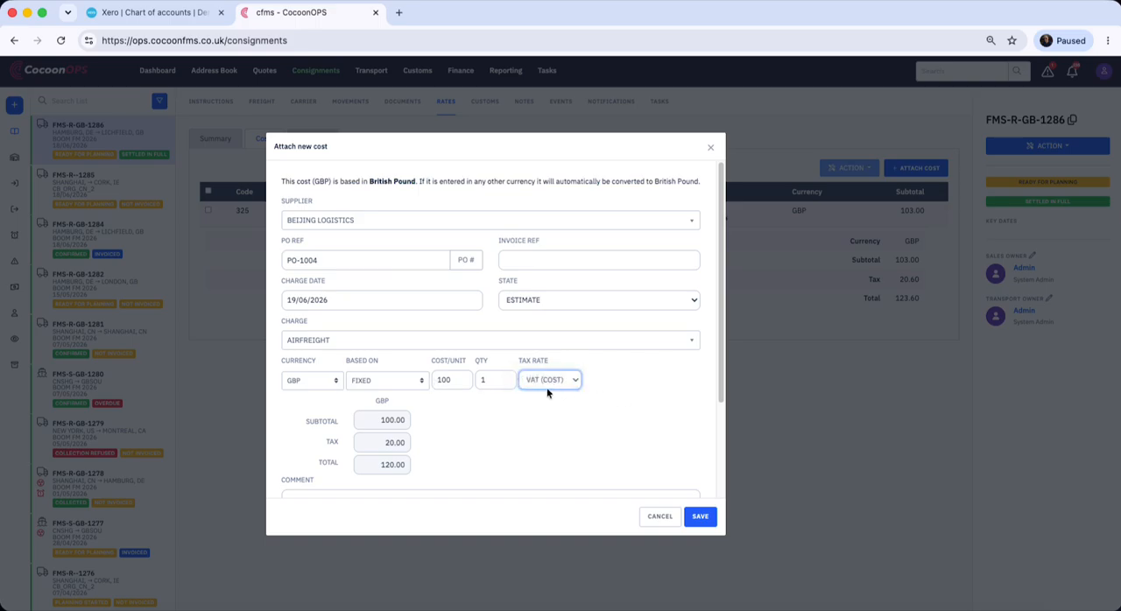
pyautogui.click(700, 516)
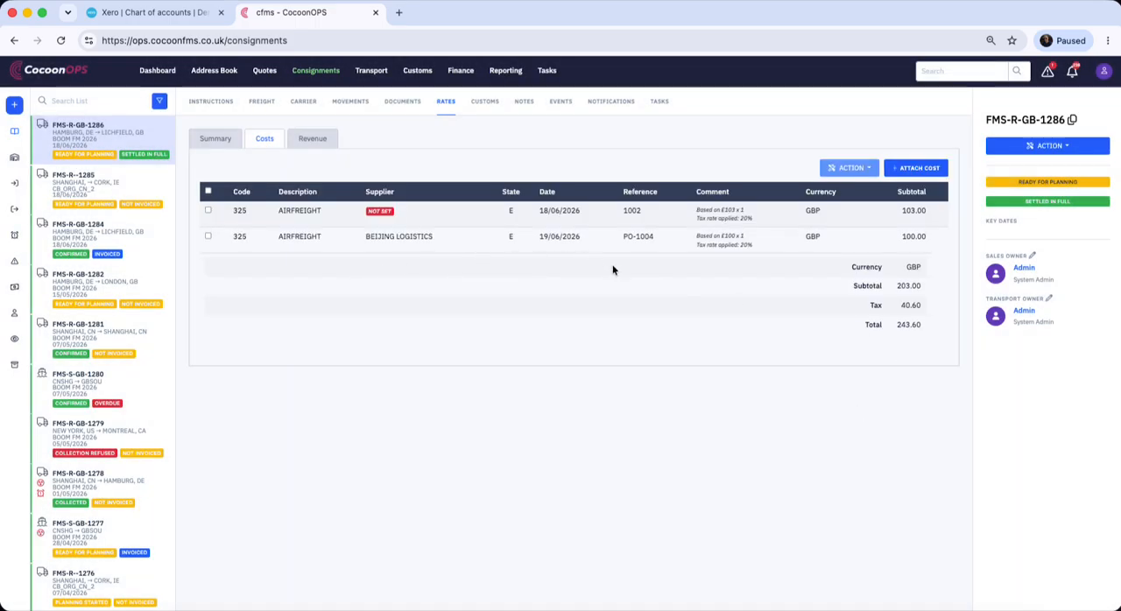
# Attach a TEST COST 2 charge from BEIJING LOGISTICS with a cost per unit of 200 and save it
pyautogui.click(915, 168)
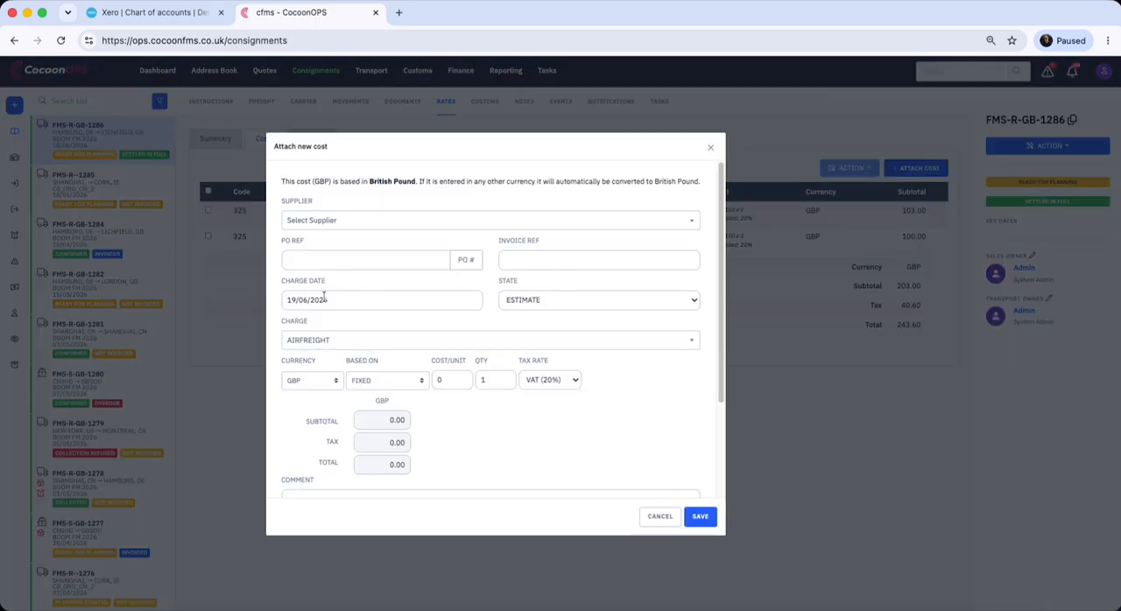
pyautogui.click(357, 221)
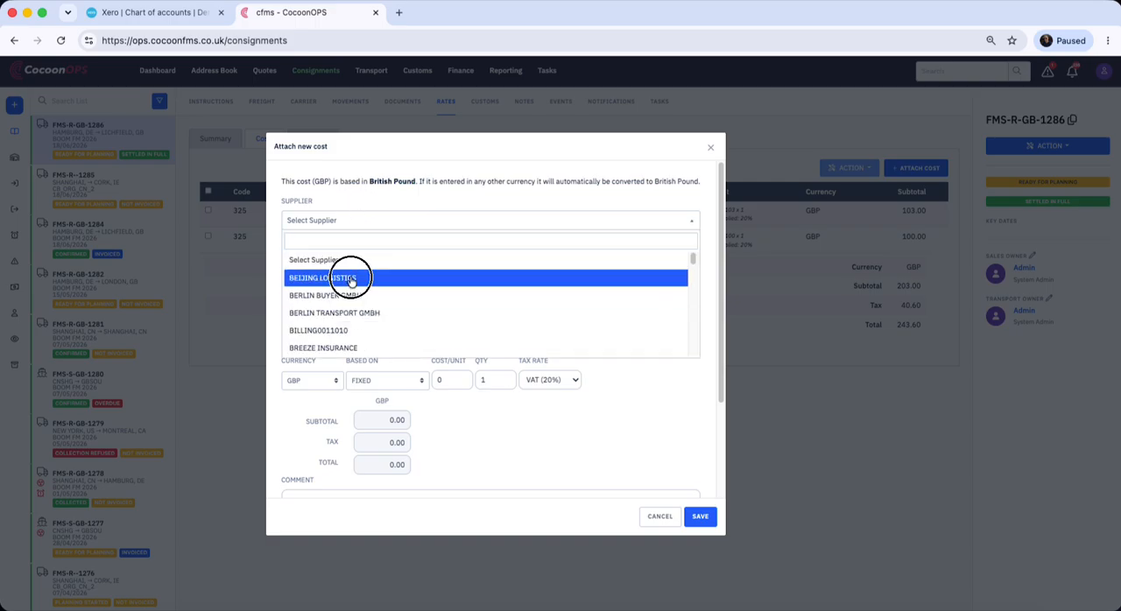
pyautogui.click(351, 280)
pyautogui.click(413, 340)
pyautogui.scroll(-3, 415, 444)
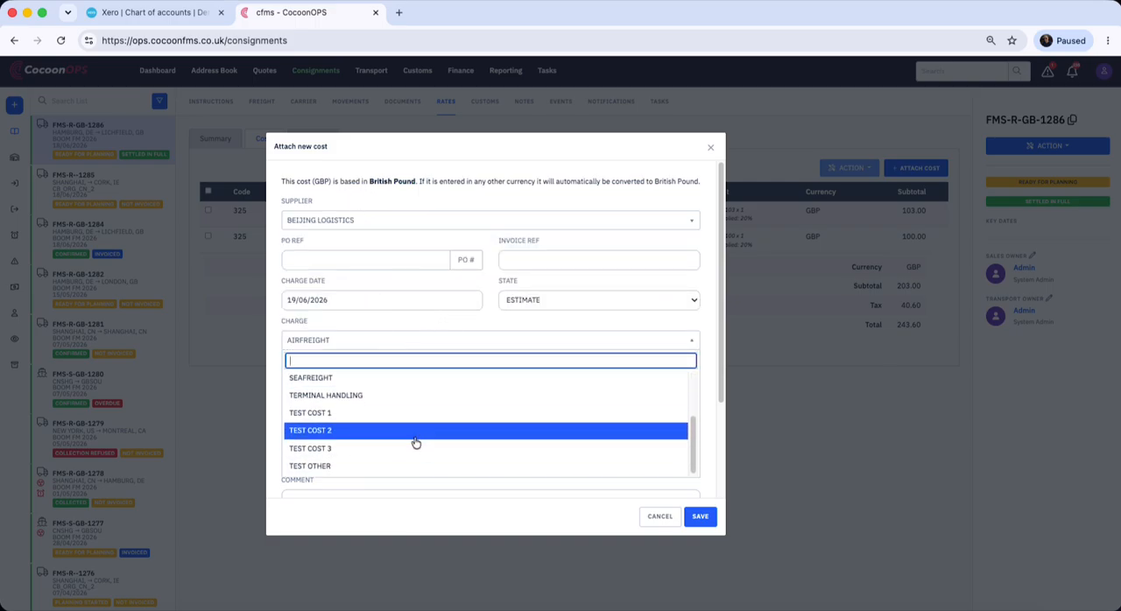
pyautogui.click(416, 432)
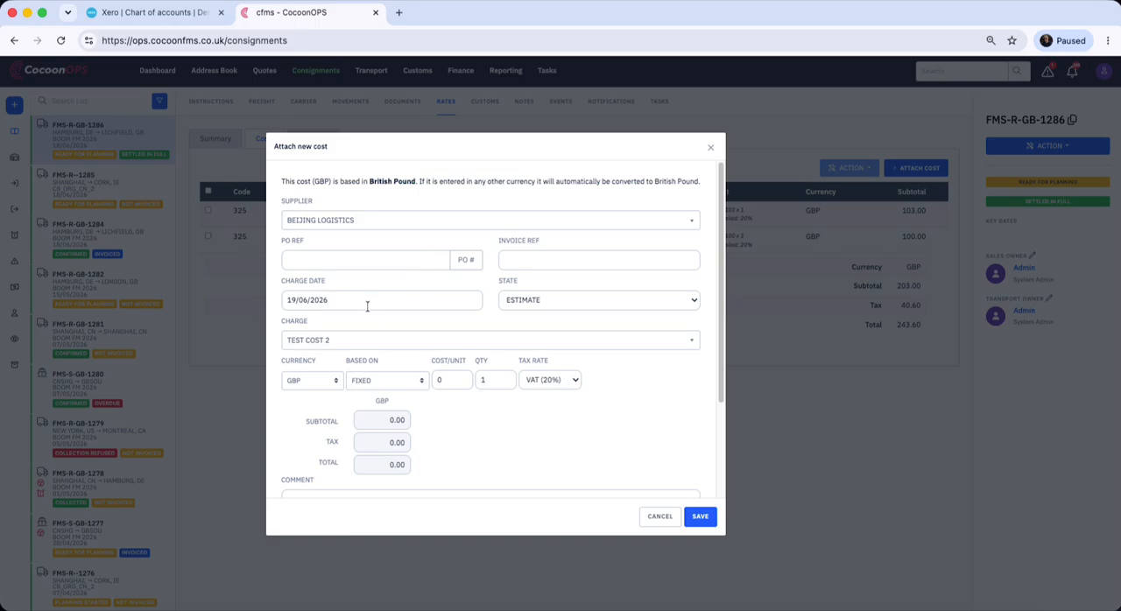
pyautogui.click(463, 379)
pyautogui.write('200')
pyautogui.scroll(-3, 469, 448)
pyautogui.click(700, 516)
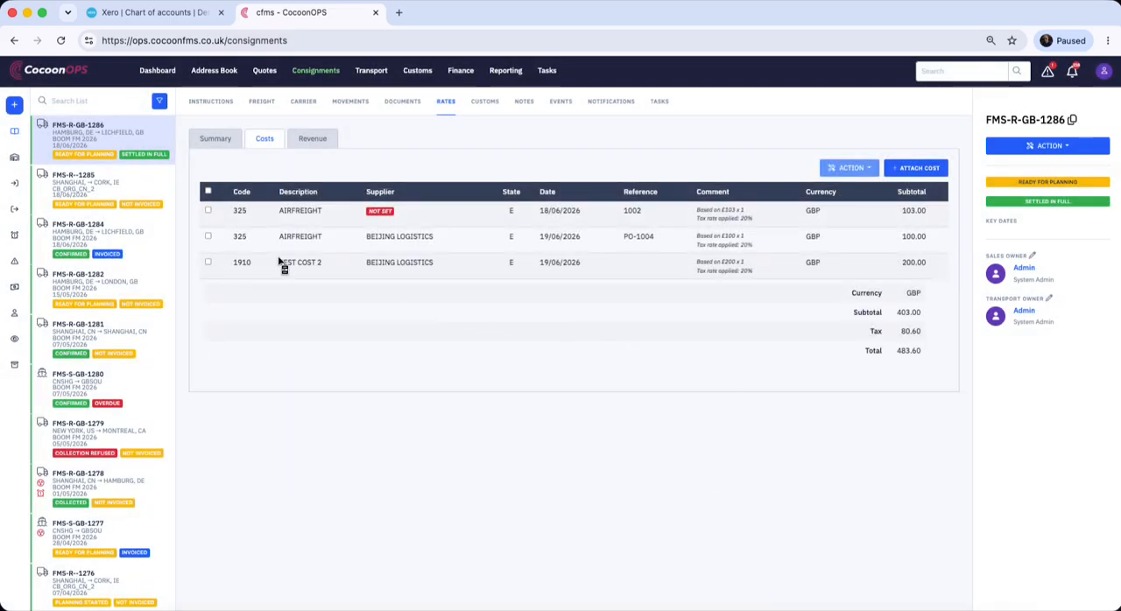
# Change the charge of the BEIJING LOGISTICS AIRFREIGHT cost to TEST COST 2 and save it
pyautogui.rightClick(742, 249)
pyautogui.click(769, 252)
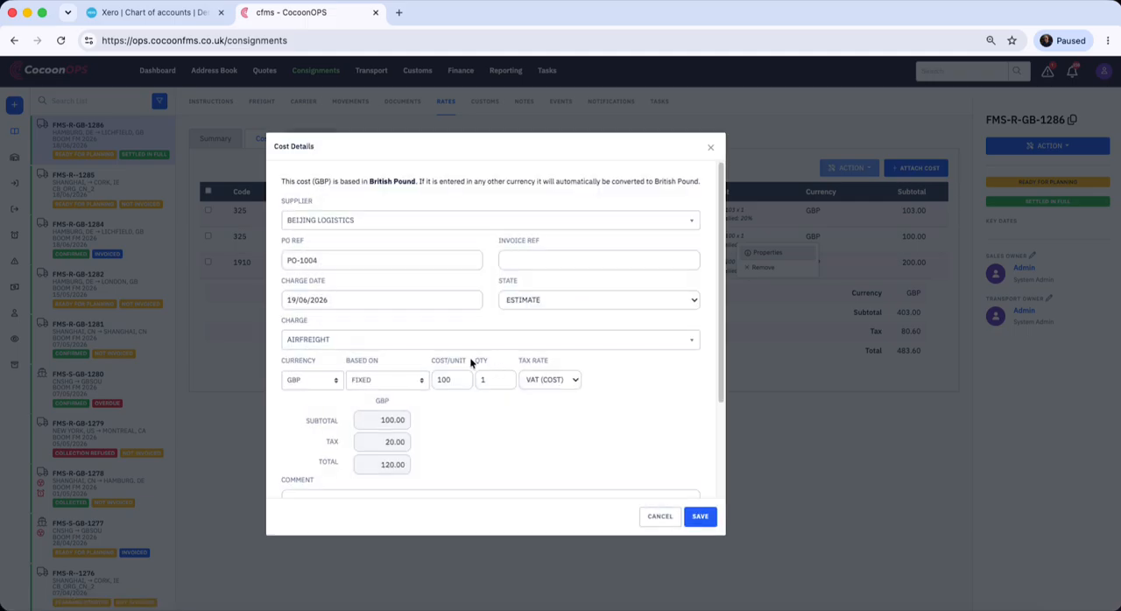
pyautogui.click(464, 340)
pyautogui.scroll(-2, 455, 434)
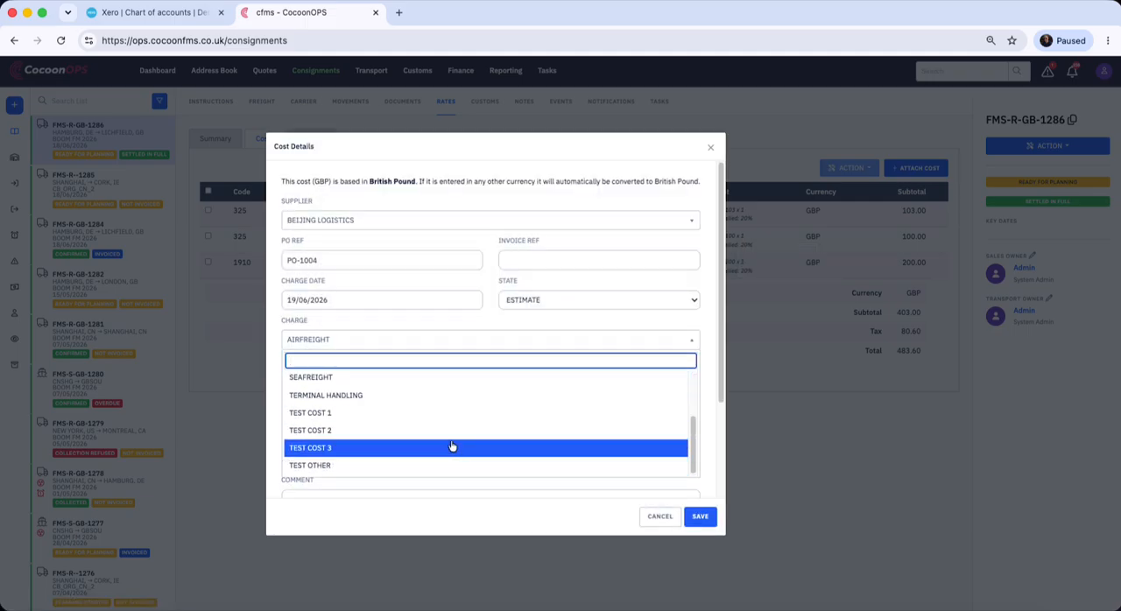
pyautogui.click(451, 452)
pyautogui.click(700, 517)
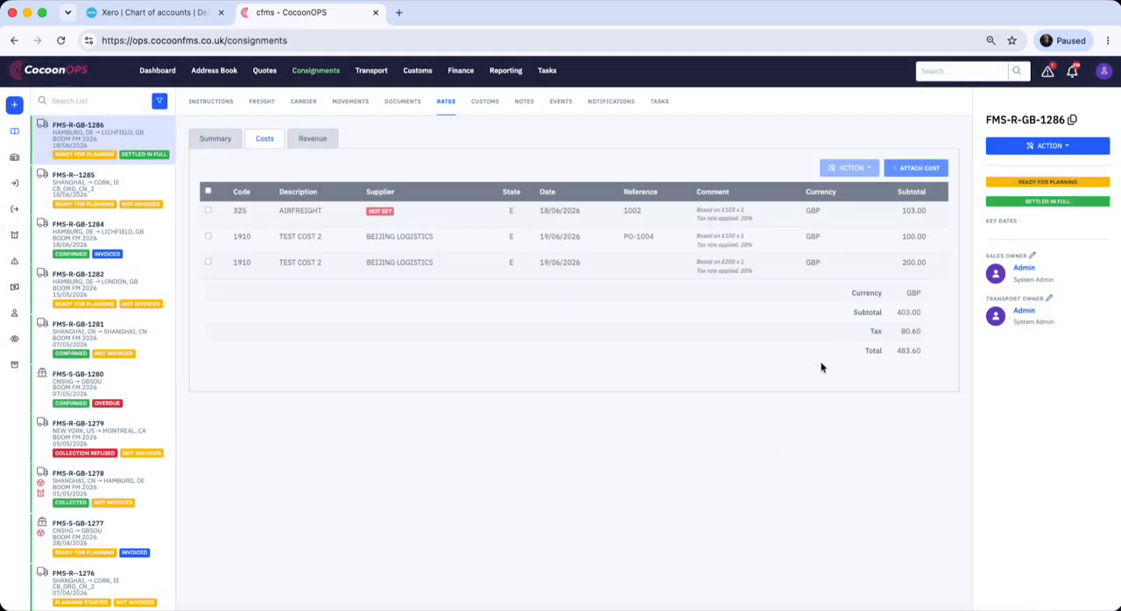
# Attach a TEST COST 3 charge from BEIJING LOGISTICS with a cost per unit of 344 and save it
pyautogui.click(917, 169)
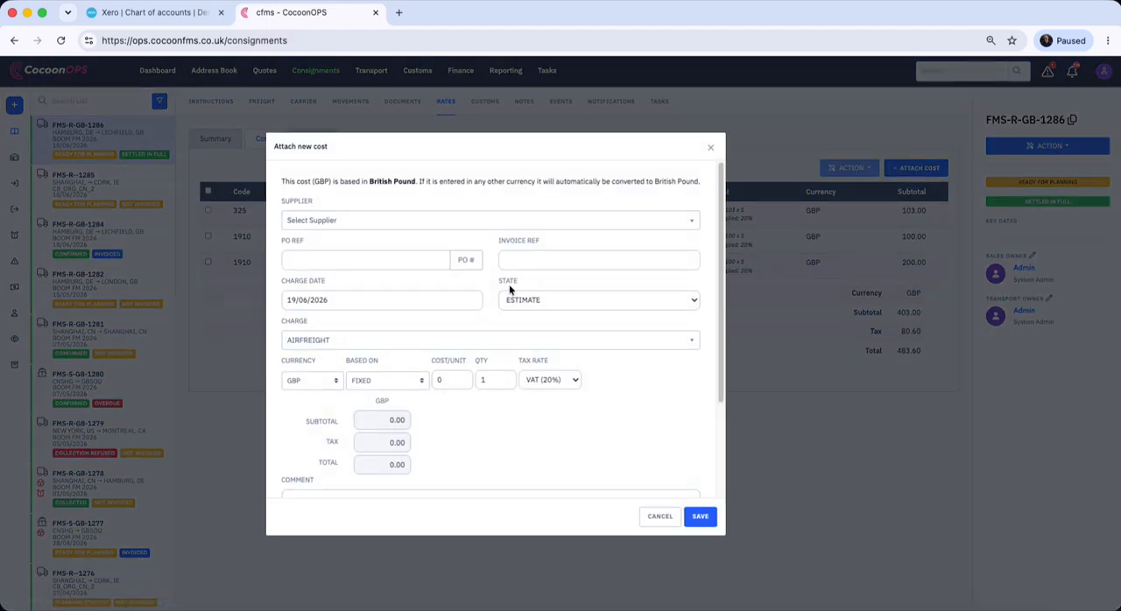
pyautogui.click(415, 223)
pyautogui.click(420, 349)
pyautogui.click(434, 380)
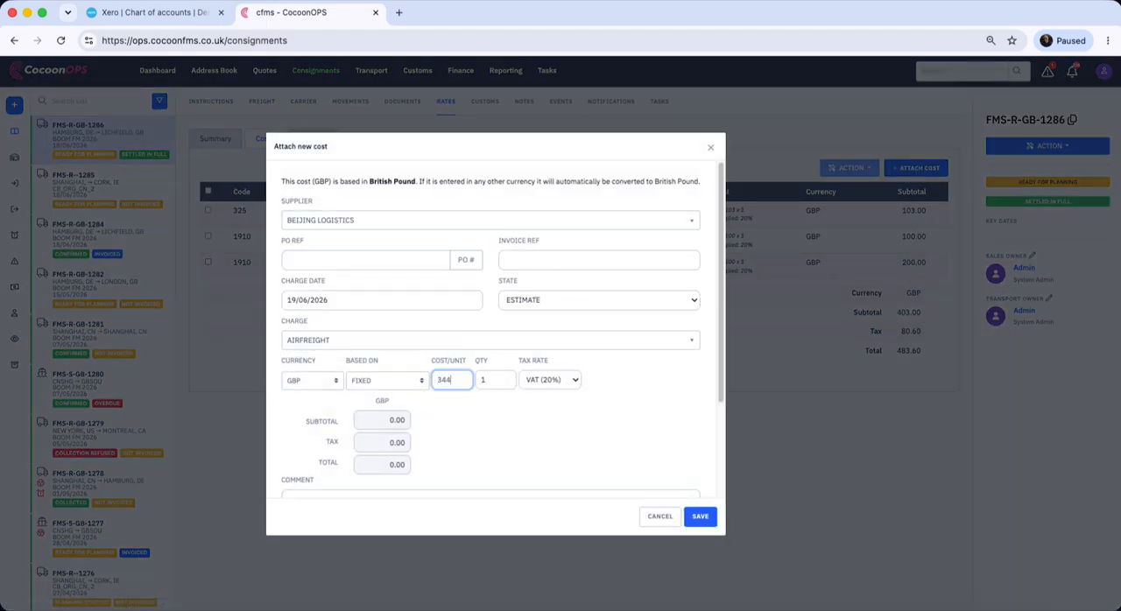
pyautogui.click(563, 429)
pyautogui.scroll(-2, 576, 420)
pyautogui.scroll(2, 569, 412)
pyautogui.click(494, 339)
pyautogui.scroll(-2, 468, 447)
pyautogui.click(467, 452)
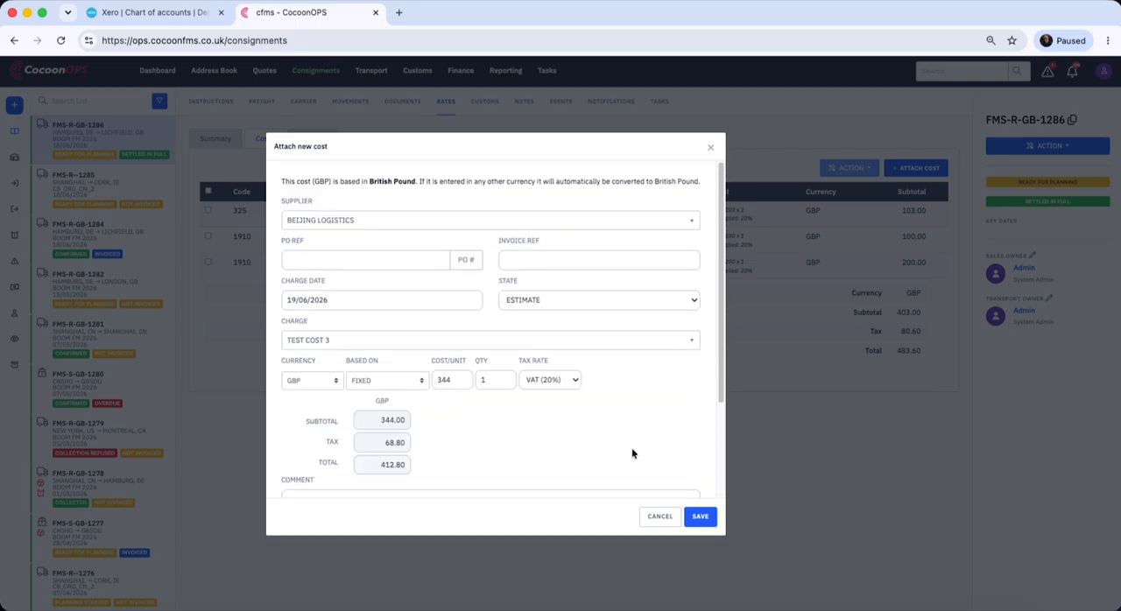
pyautogui.scroll(-5, 639, 460)
pyautogui.click(699, 516)
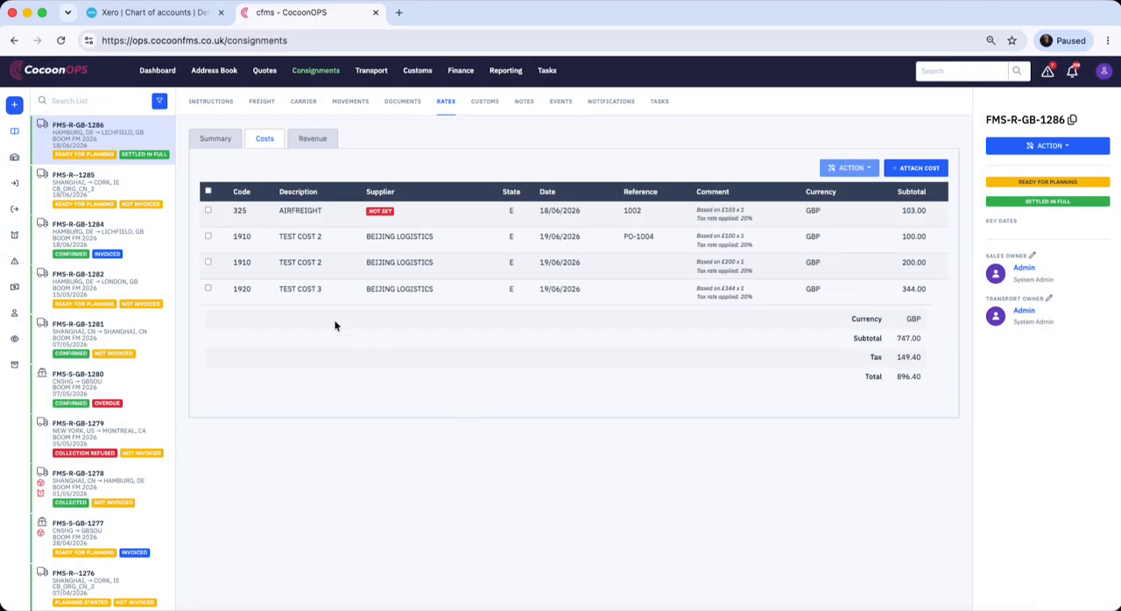
# Link the 200 GBP TEST COST 2 charge and the TEST COST 3 charge to PO ref PO-1004 and save
pyautogui.click(208, 262)
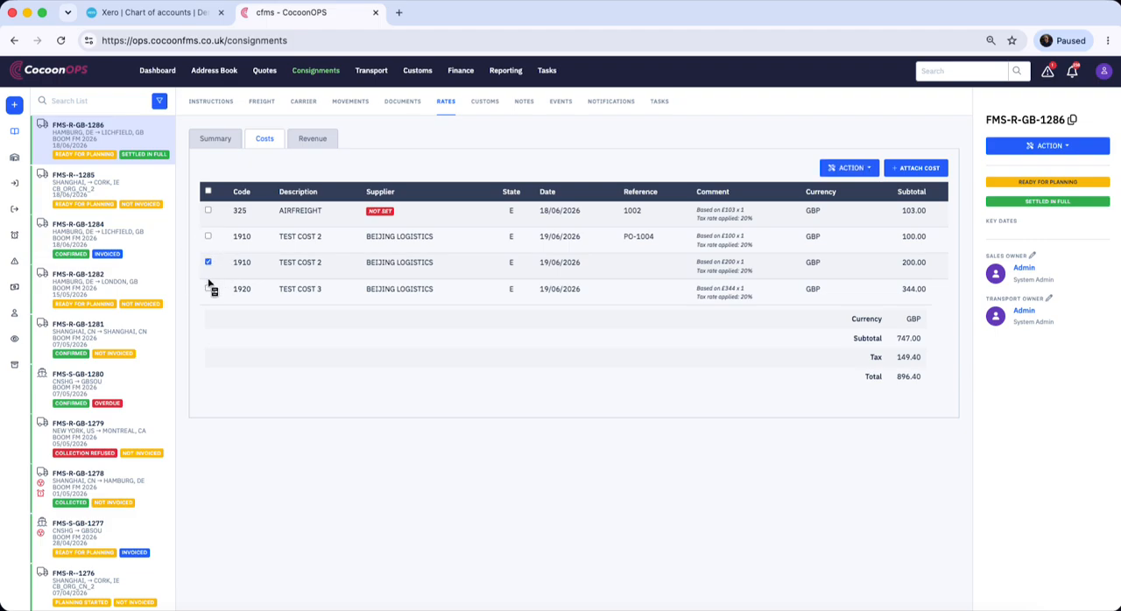
pyautogui.click(207, 288)
pyautogui.click(854, 166)
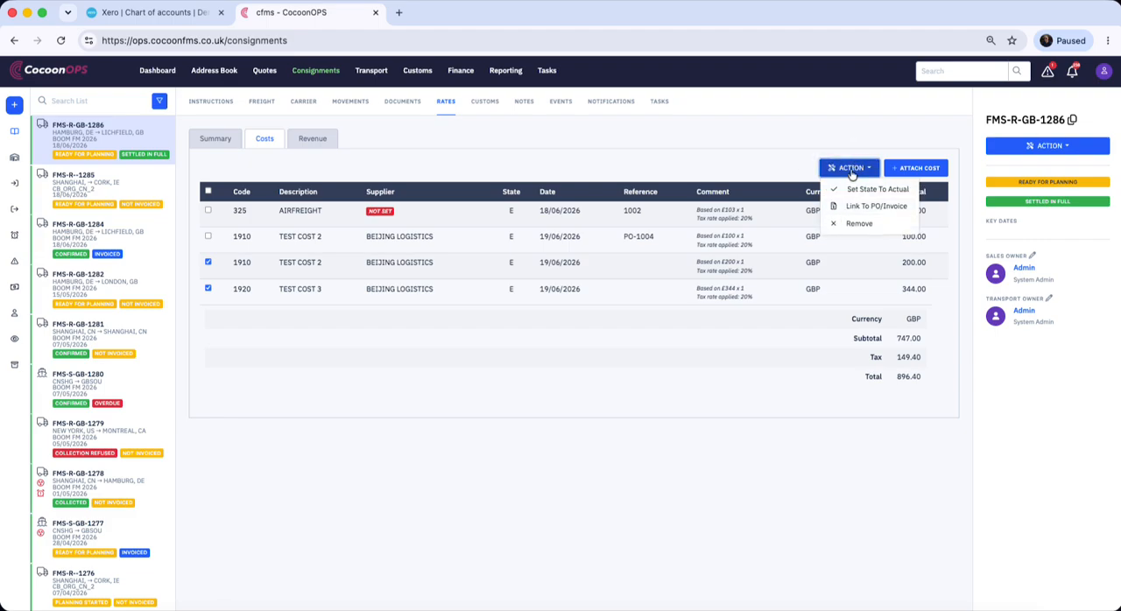
pyautogui.click(871, 207)
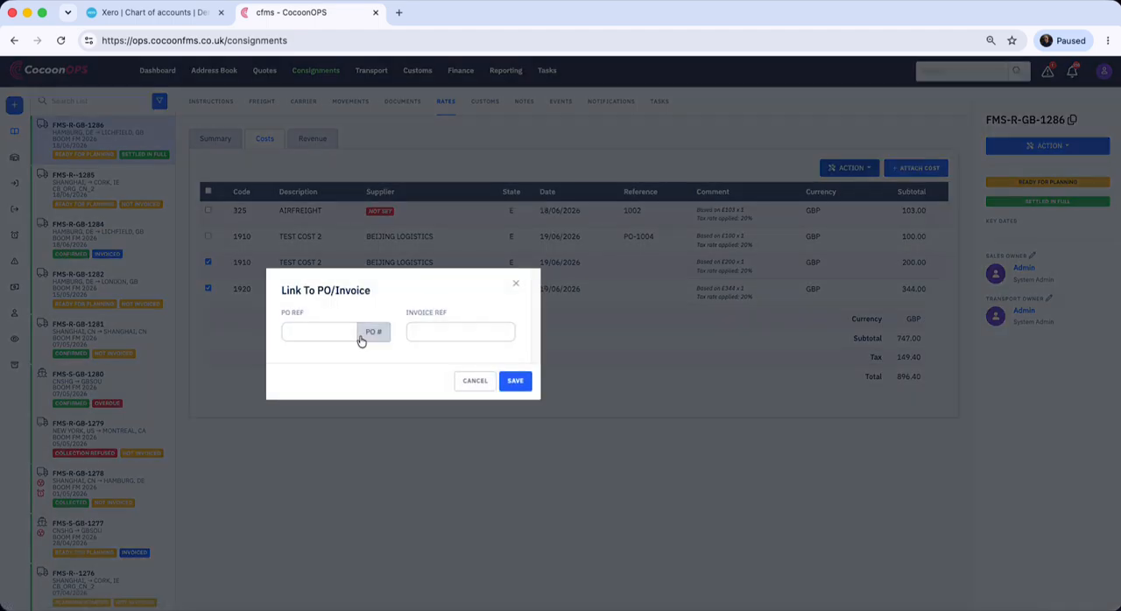
pyautogui.click(325, 331)
pyautogui.write('PO-1004')
pyautogui.click(516, 381)
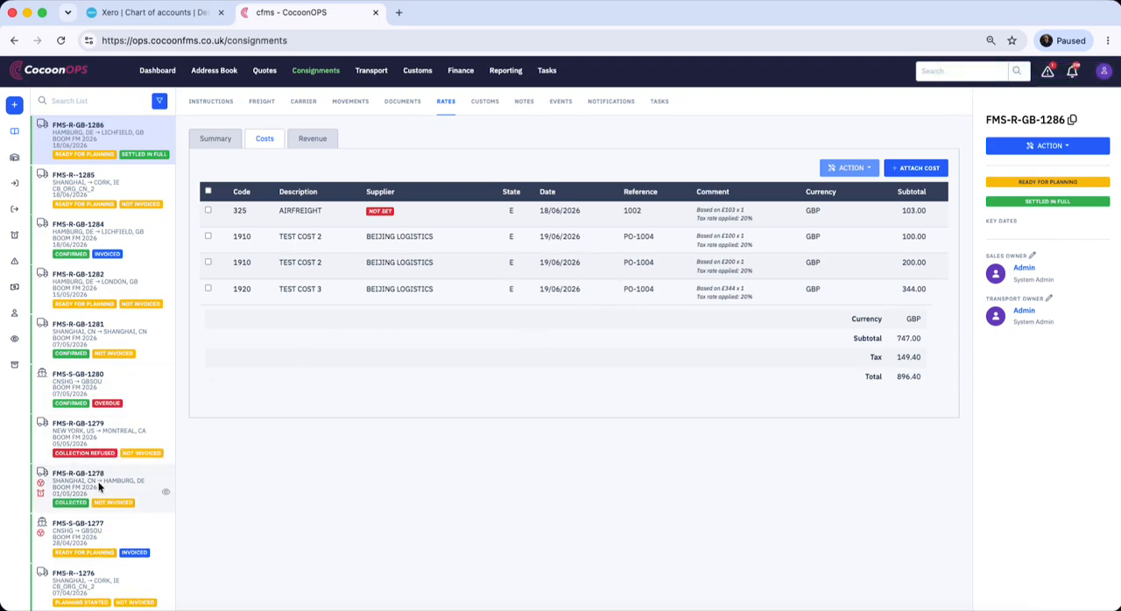
# Attach an AIRFREIGHT cost from BEIJING LOGISTICS to consignment FMS-R-GB-1279 with PO ref PO-1004, cost per unit 2333 and tax rate VAT (COST)
pyautogui.click(119, 431)
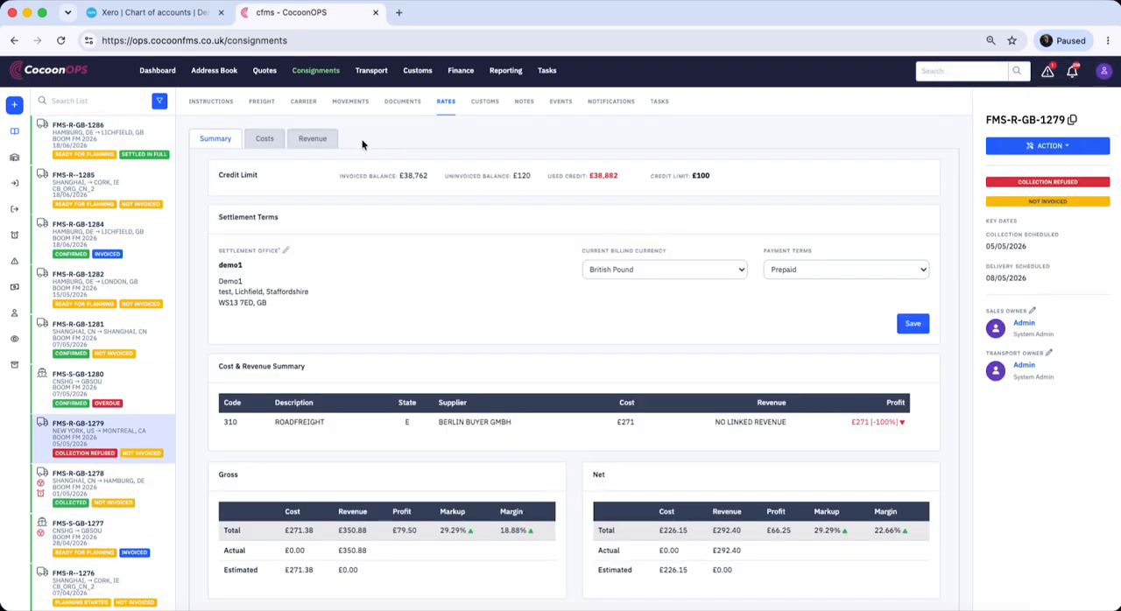
pyautogui.click(262, 140)
pyautogui.click(915, 167)
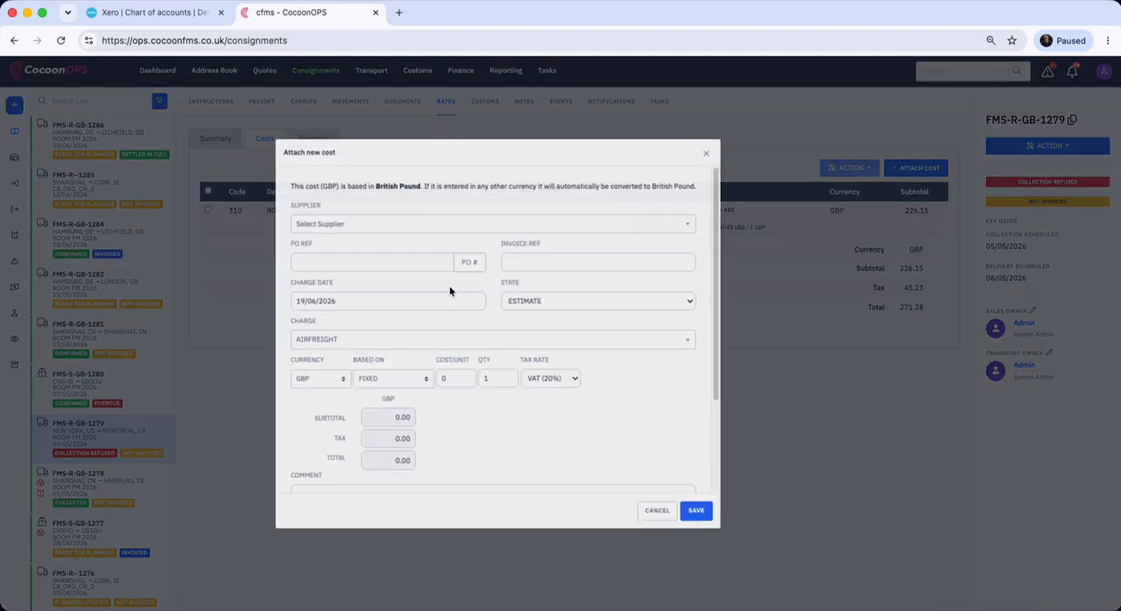
pyautogui.click(363, 222)
pyautogui.click(348, 273)
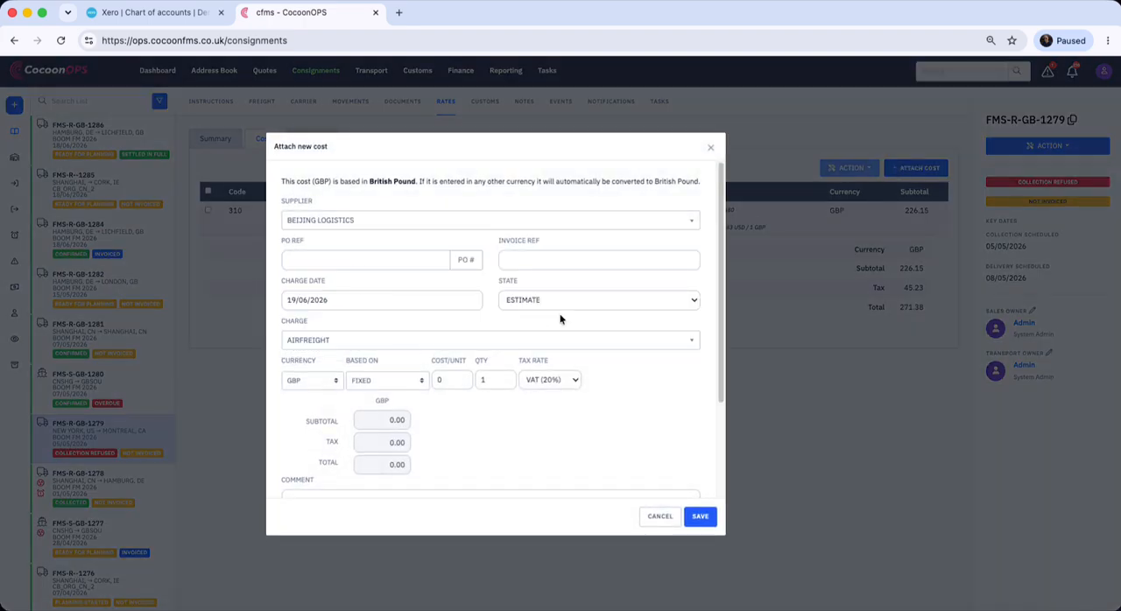
pyautogui.click(389, 260)
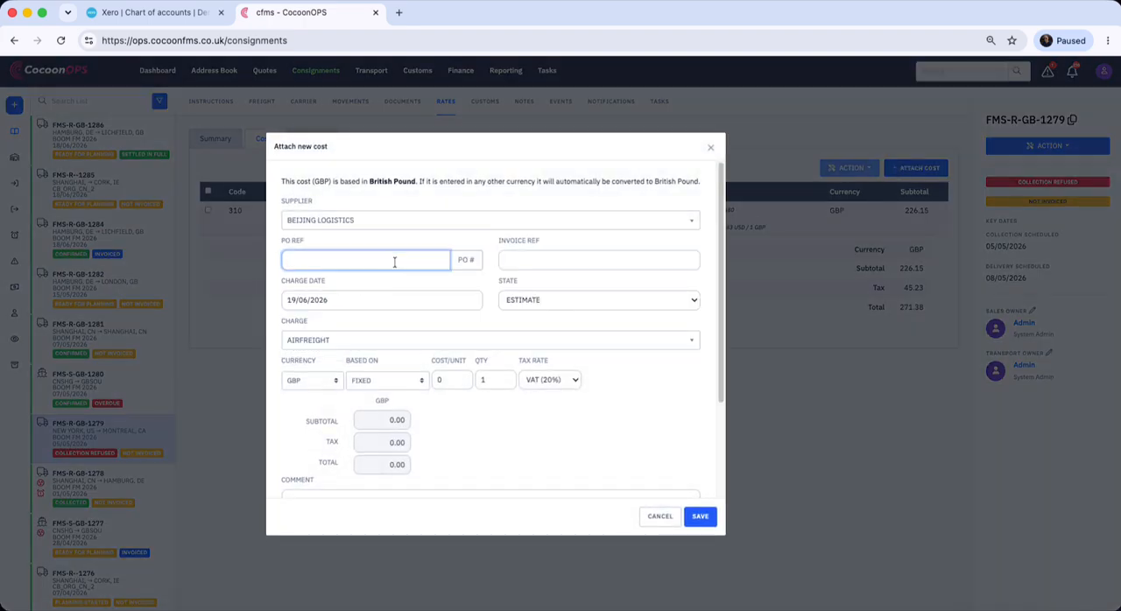
pyautogui.write('PO-1004')
pyautogui.click(549, 379)
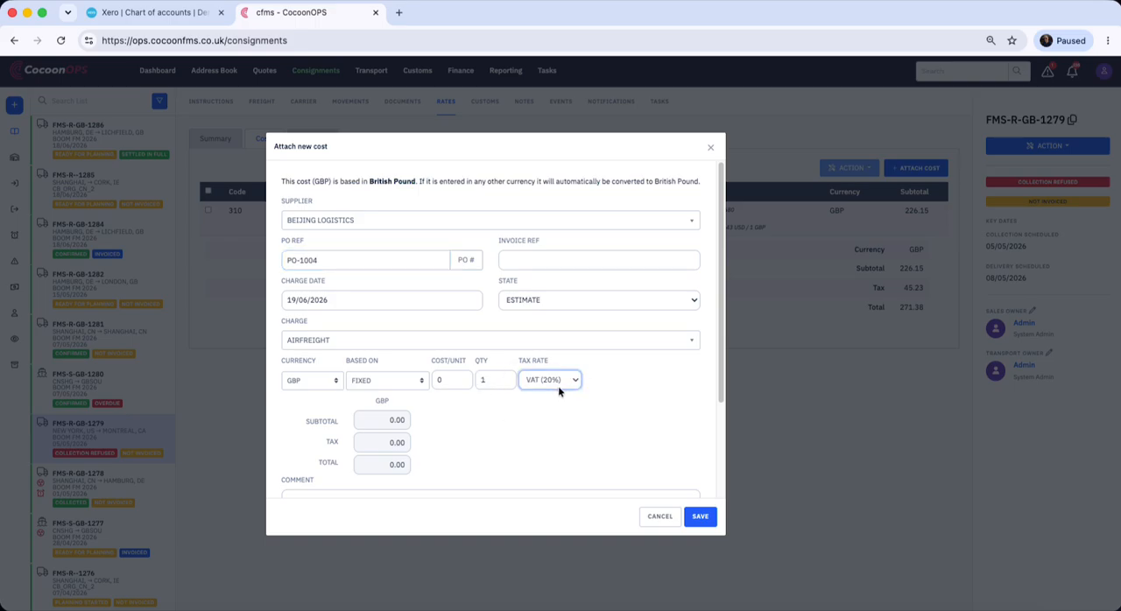
pyautogui.click(563, 392)
pyautogui.click(435, 379)
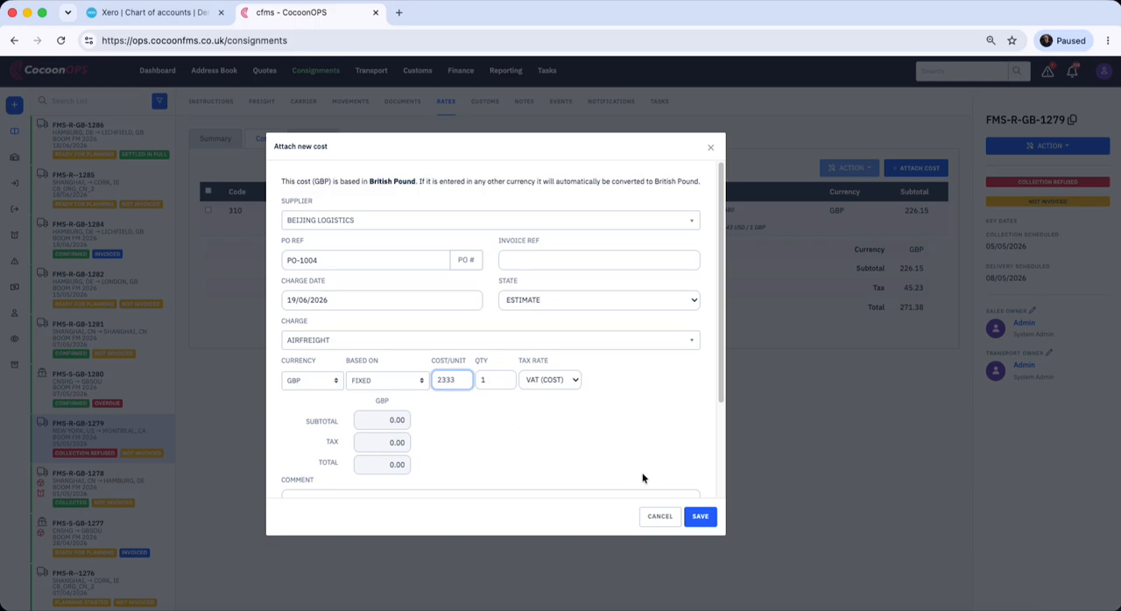
pyautogui.click(699, 516)
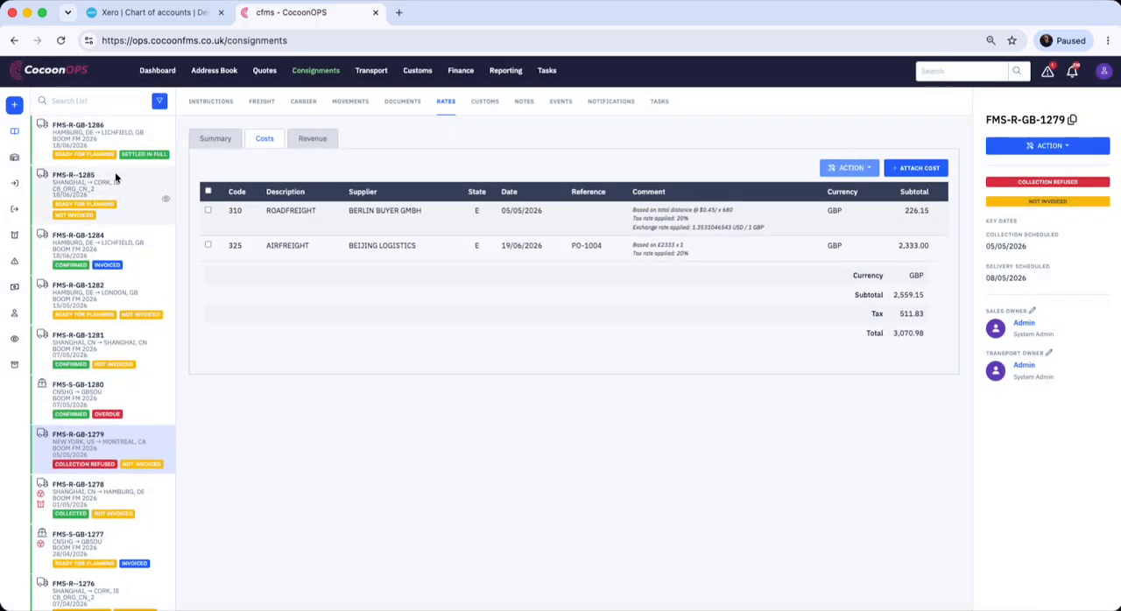
# On consignment FMS-R-GB-1286, set the tax rate of the 200 GBP TEST COST 2 charge to VAT (COST) and save it
pyautogui.click(115, 144)
pyautogui.click(268, 138)
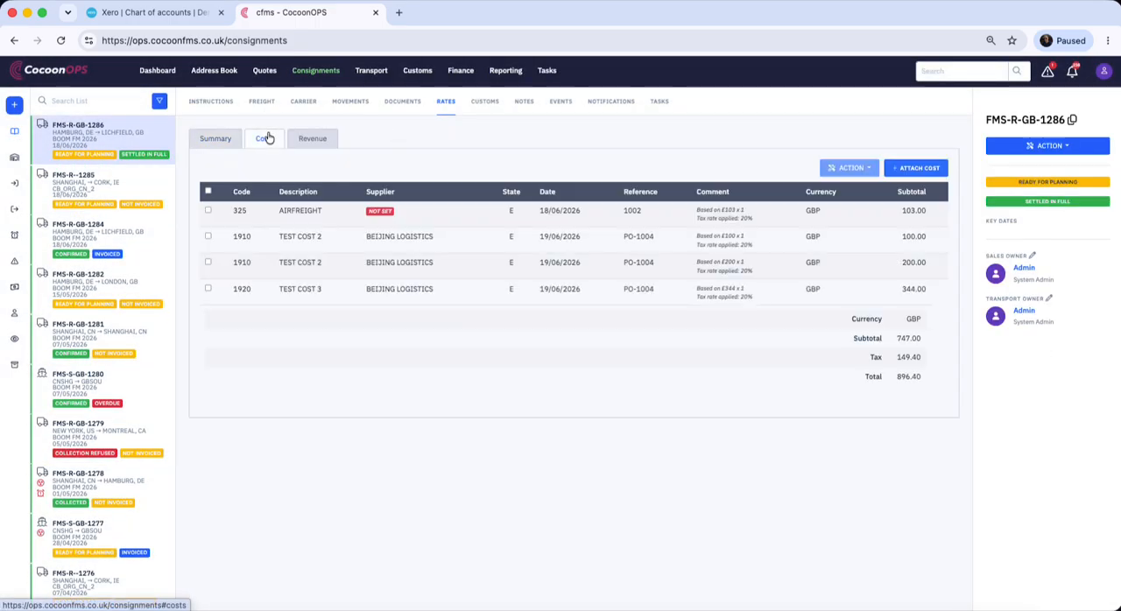
pyautogui.rightClick(762, 262)
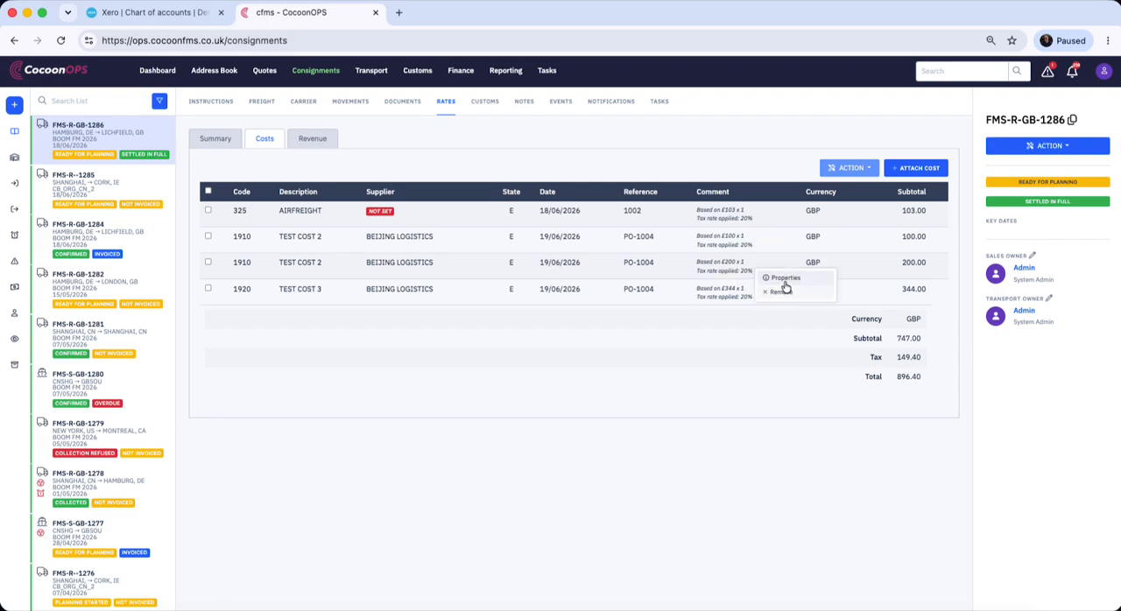
pyautogui.click(785, 278)
pyautogui.click(566, 382)
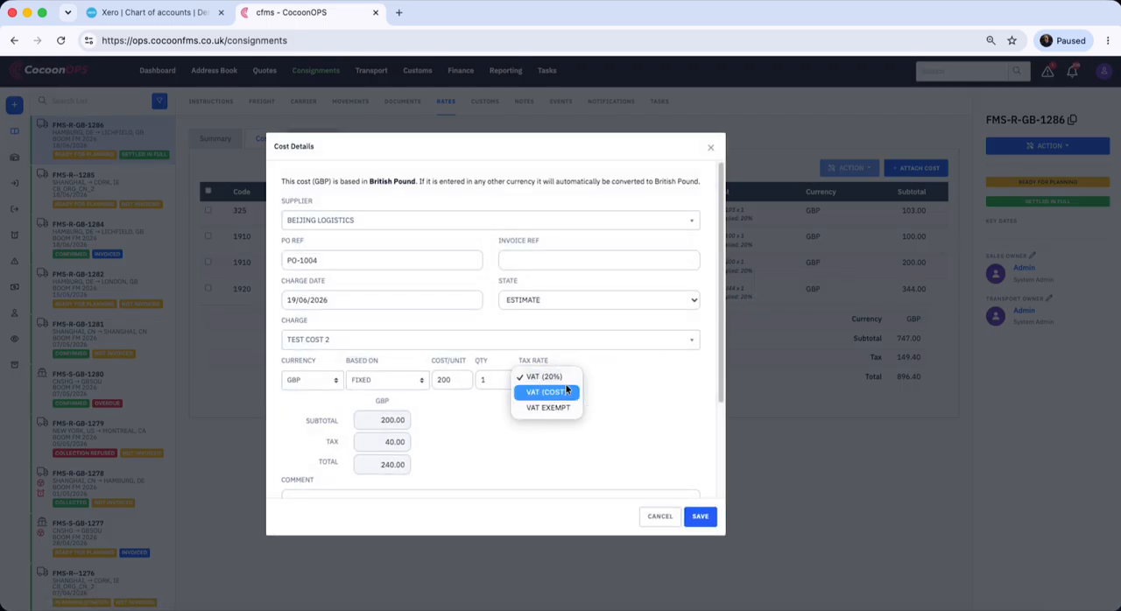
pyautogui.click(566, 390)
pyautogui.click(706, 517)
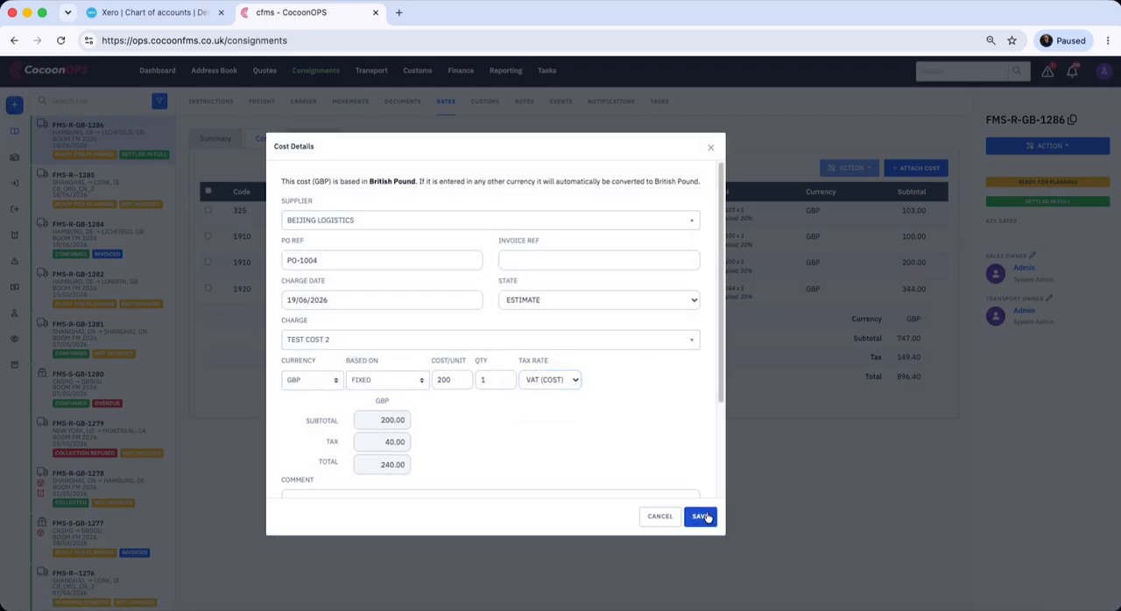
# Set the tax rate of the TEST COST 3 charge to VAT (COST) and save it
pyautogui.rightClick(741, 297)
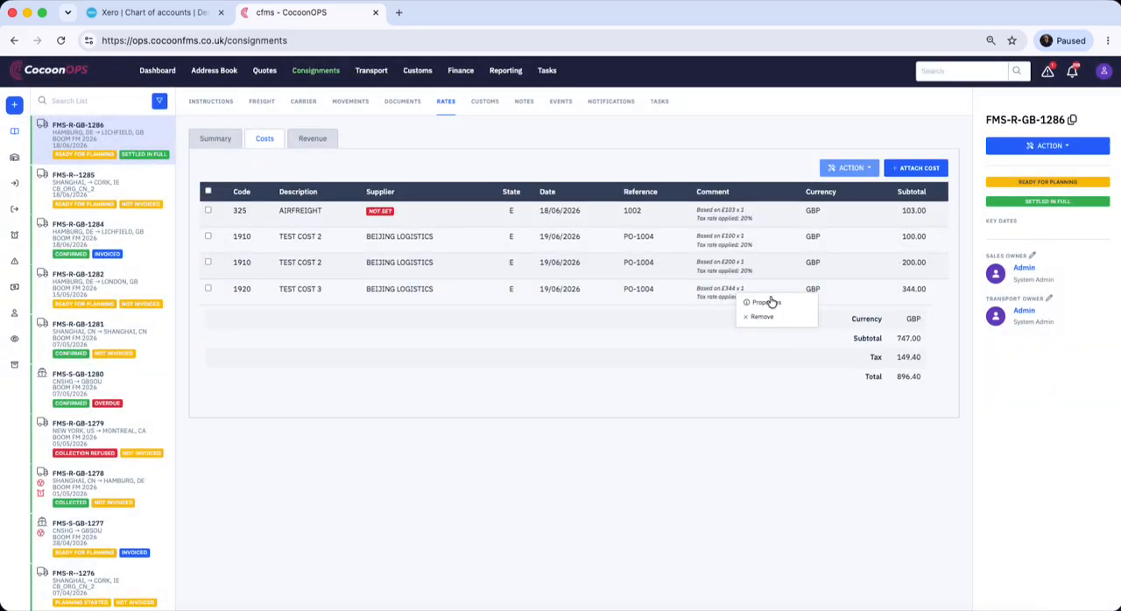
pyautogui.click(768, 302)
pyautogui.click(575, 382)
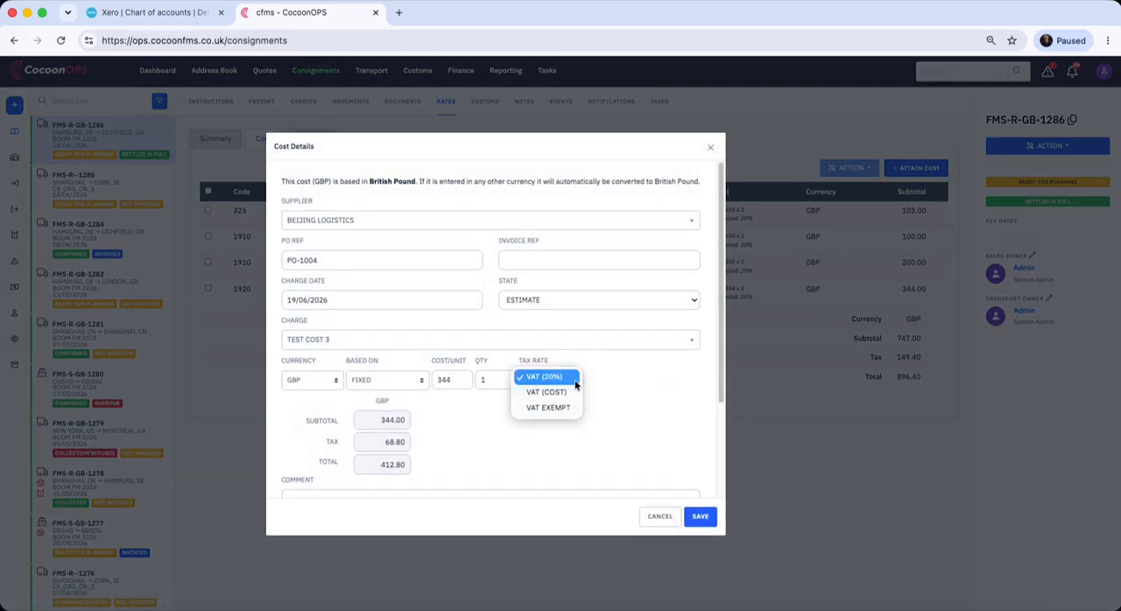
pyautogui.click(568, 393)
pyautogui.click(700, 516)
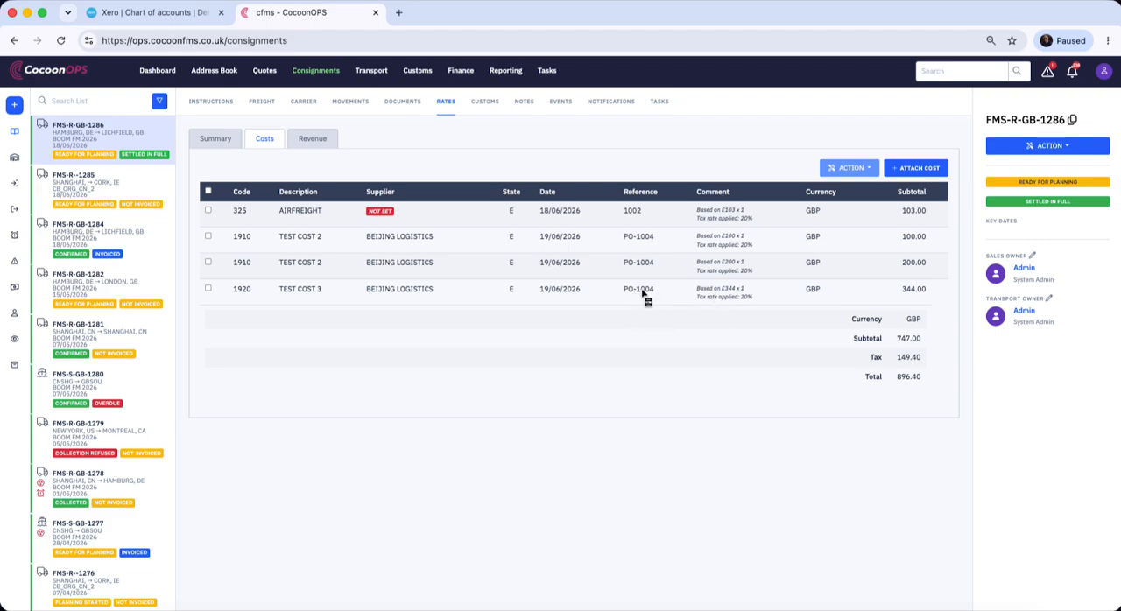
# Open purchase order PO-1004 in the finance section to review its cost lines
pyautogui.click(461, 71)
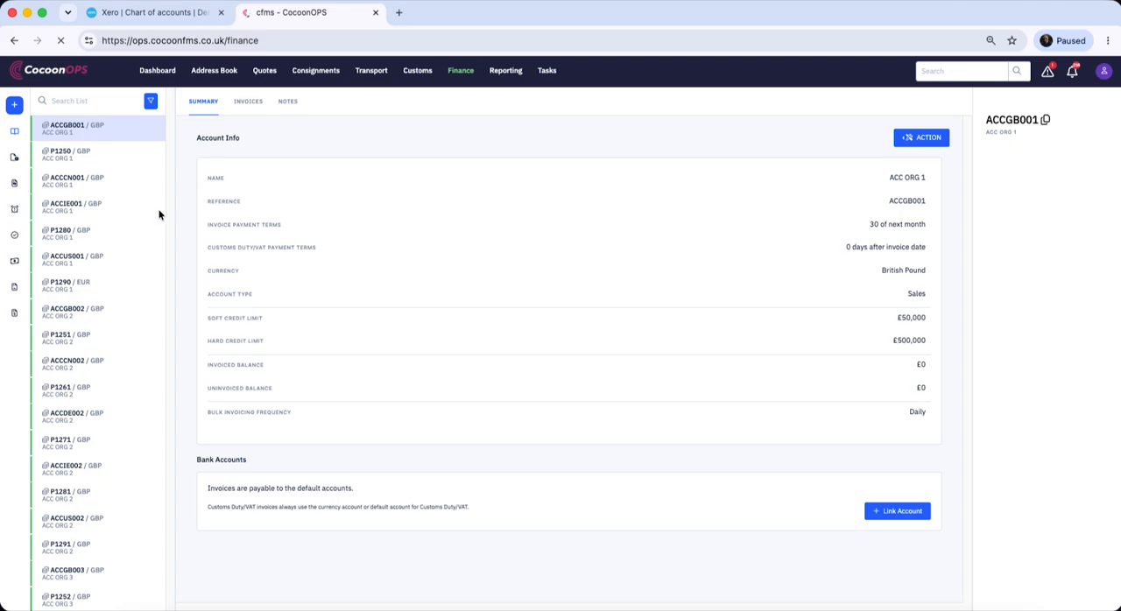
pyautogui.click(15, 287)
pyautogui.click(89, 133)
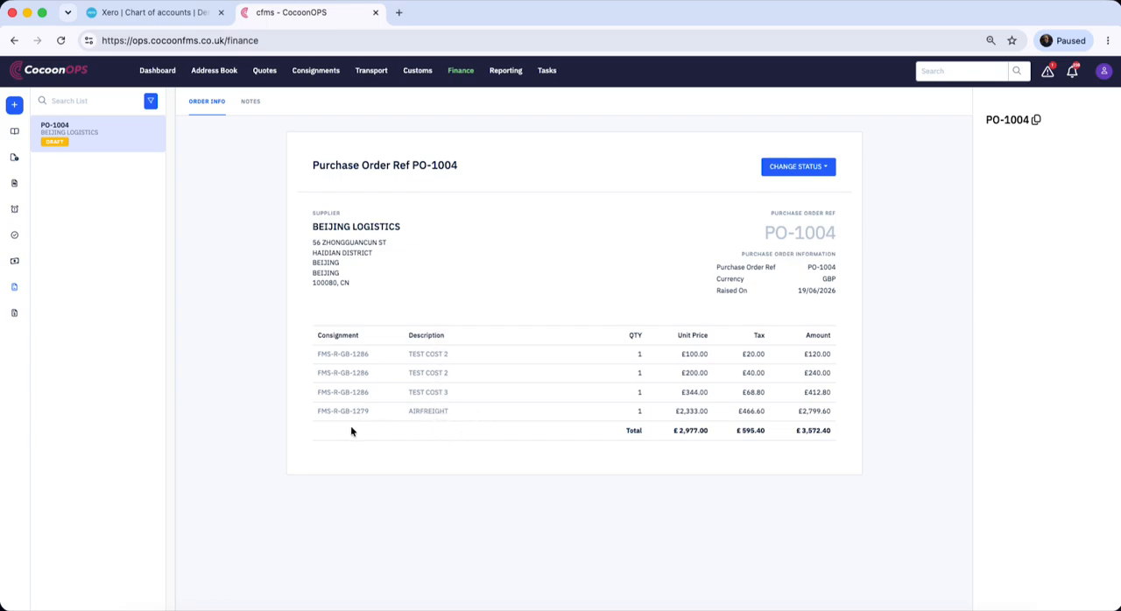
# Look up consignment FMS-R-GB-1279 from the order and check the tax rate of its BEIJING LOGISTICS AIRFREIGHT cost
pyautogui.moveTo(313, 412); pyautogui.dragTo(372, 412)
pyautogui.press('super+c')
pyautogui.click(959, 71)
pyautogui.press('super+v')
pyautogui.click(959, 127)
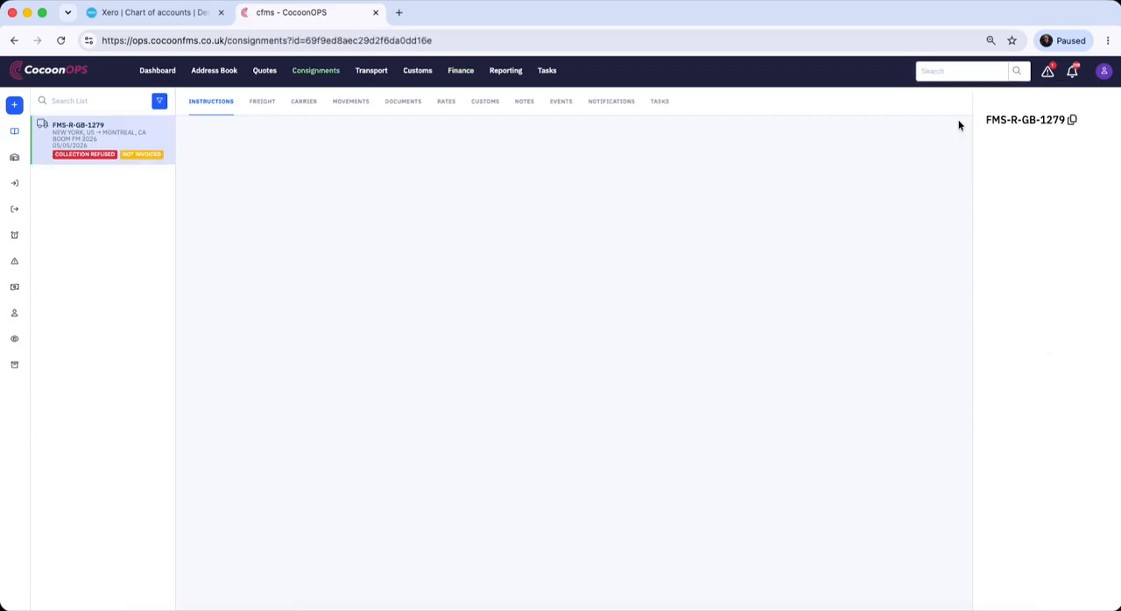
pyautogui.click(446, 101)
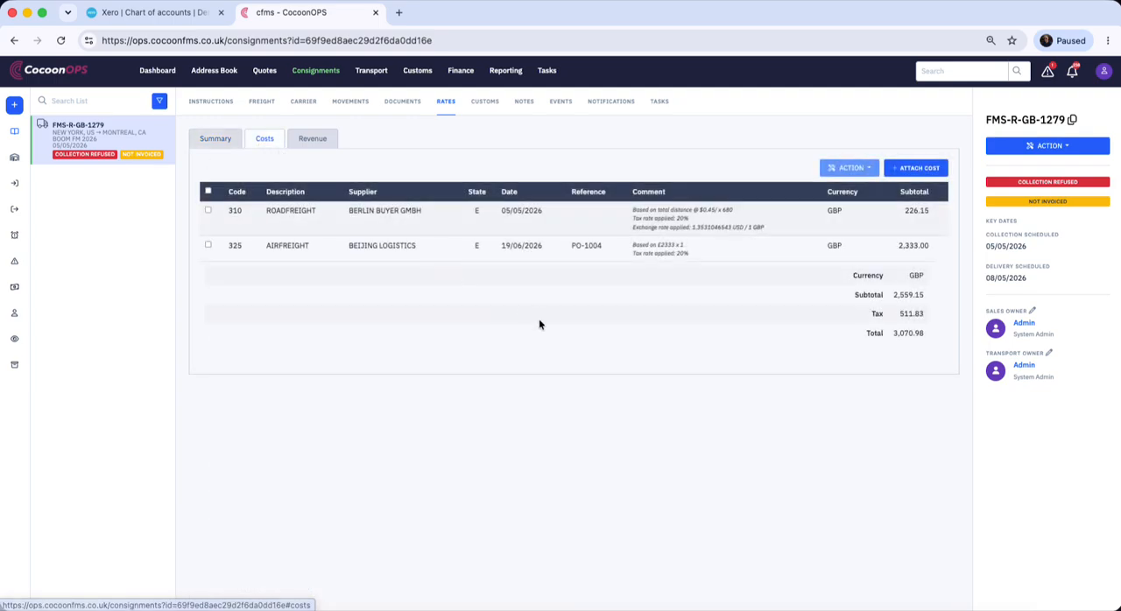
pyautogui.rightClick(563, 259)
pyautogui.click(582, 261)
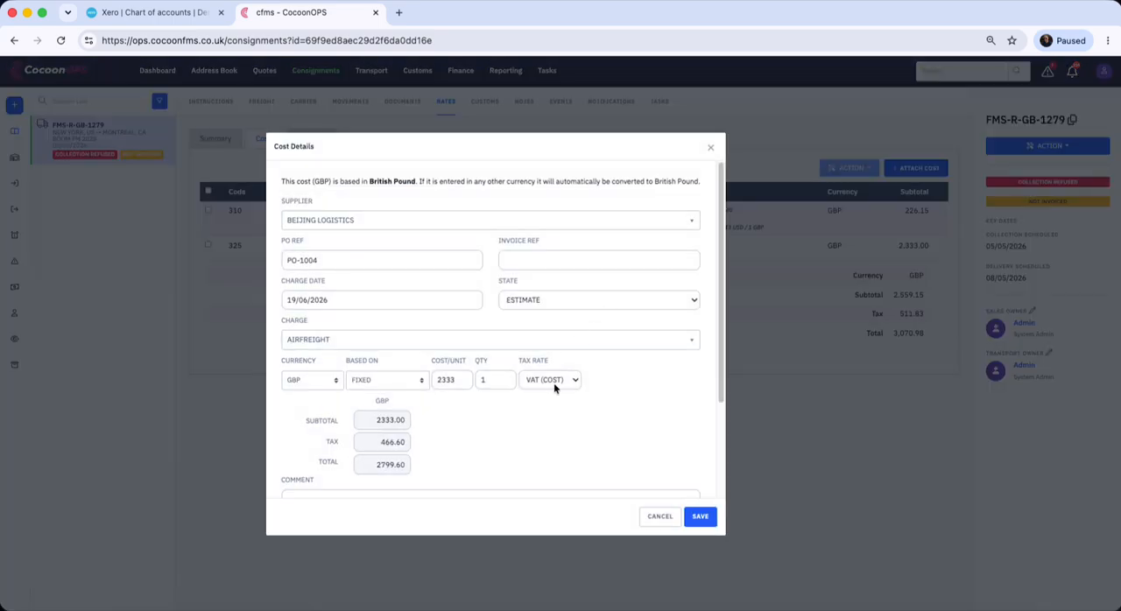
pyautogui.click(699, 516)
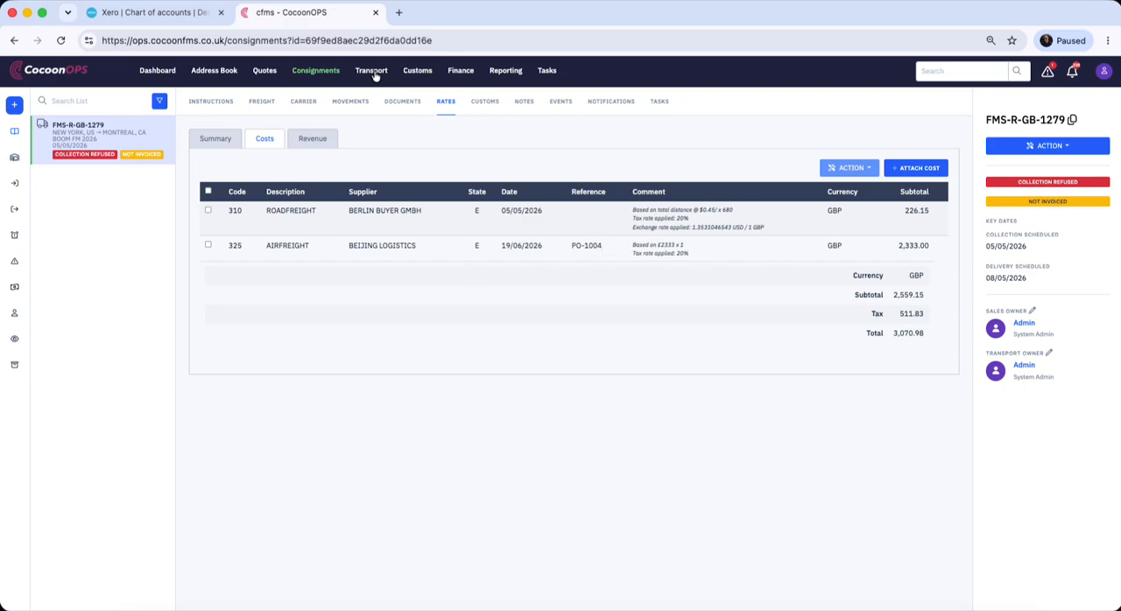
# Change the status of purchase order PO-1004 in the finance section to SENT
pyautogui.click(458, 71)
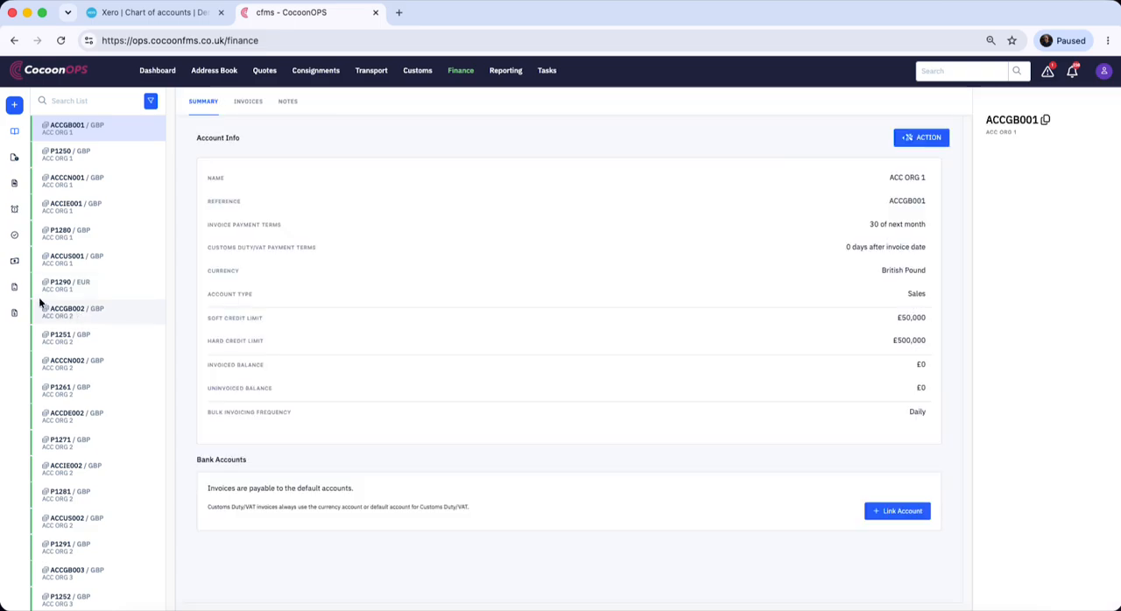
pyautogui.click(14, 286)
pyautogui.click(90, 144)
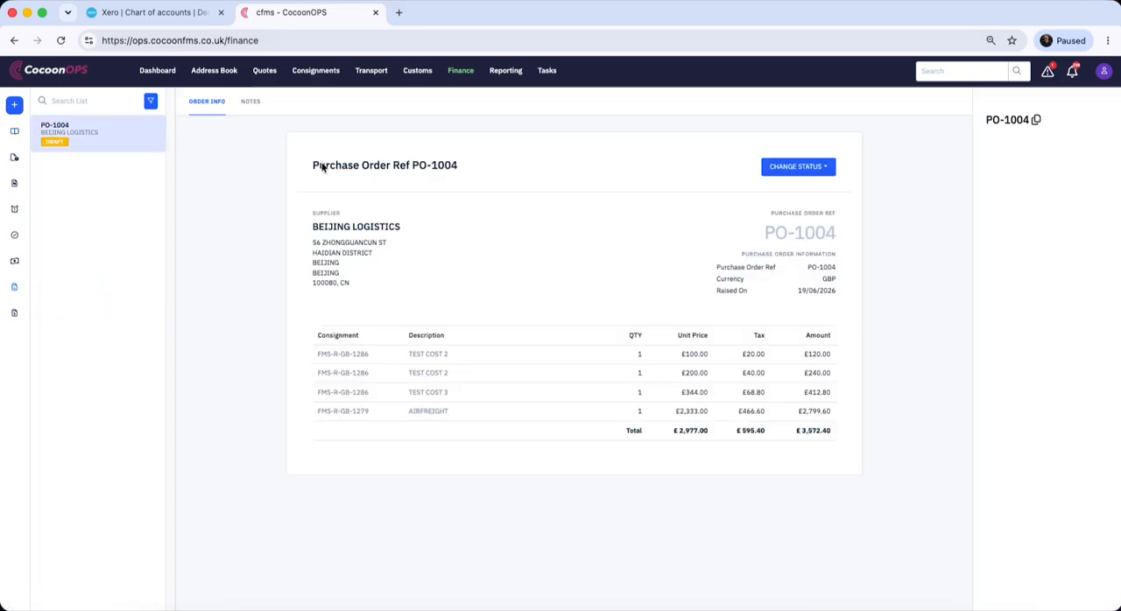
pyautogui.click(797, 166)
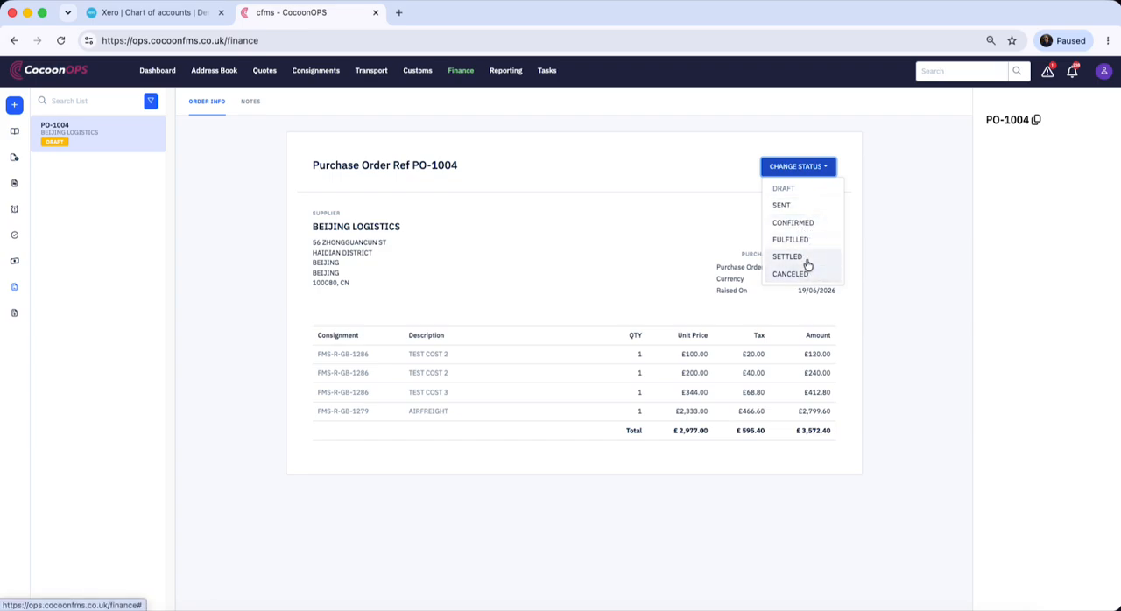
pyautogui.click(801, 204)
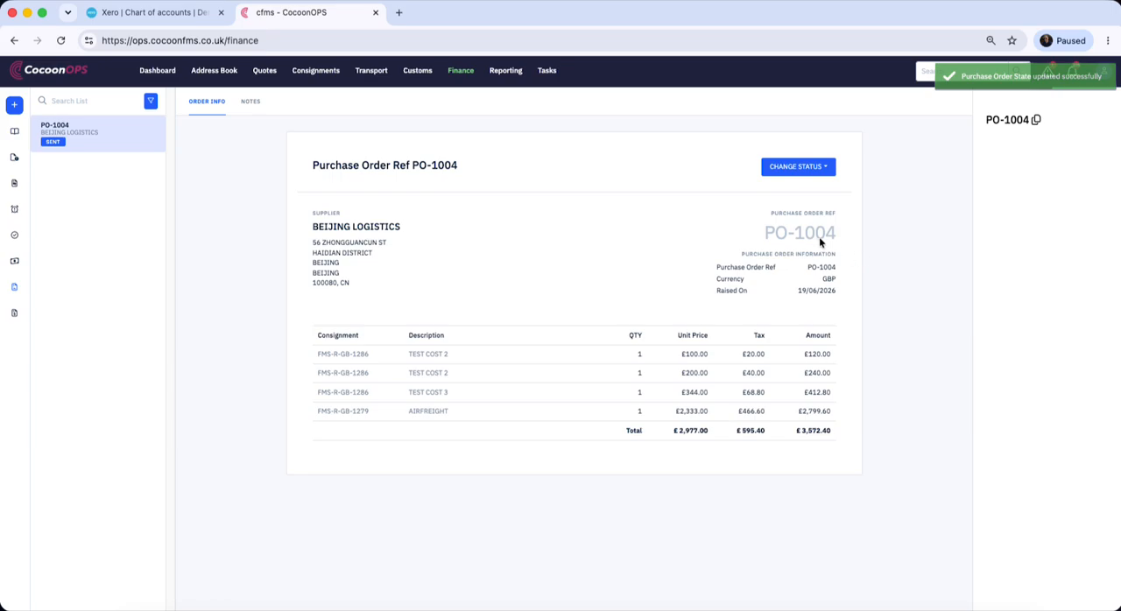
# Switch to Xero and view the purchase orders list to check for PO-1004
pyautogui.moveTo(410, 165); pyautogui.dragTo(457, 163)
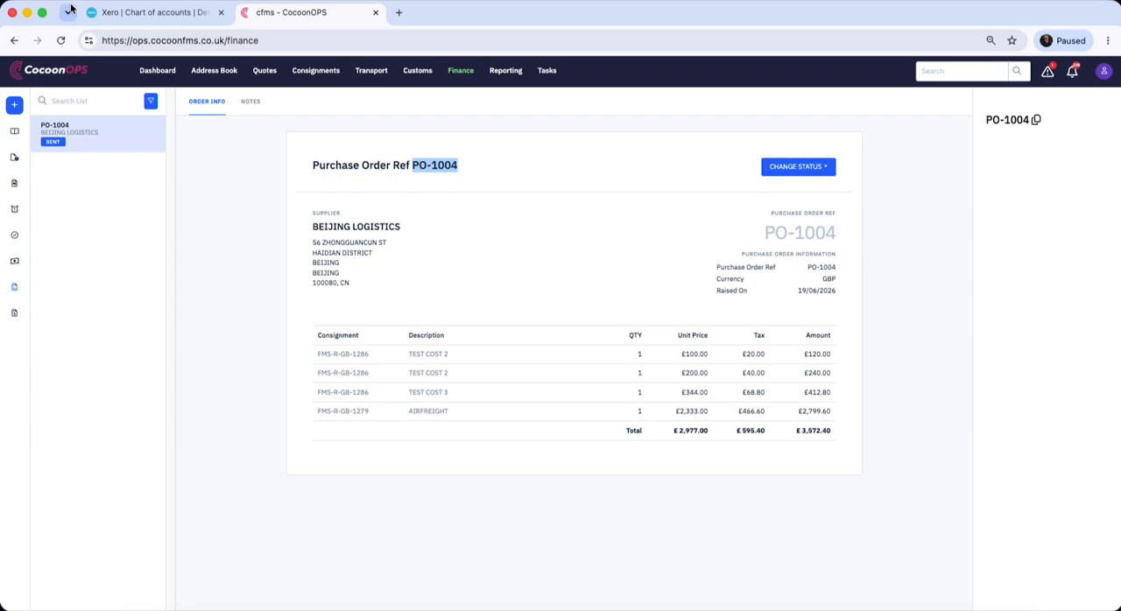
pyautogui.click(124, 14)
pyautogui.scroll(2, 349, 209)
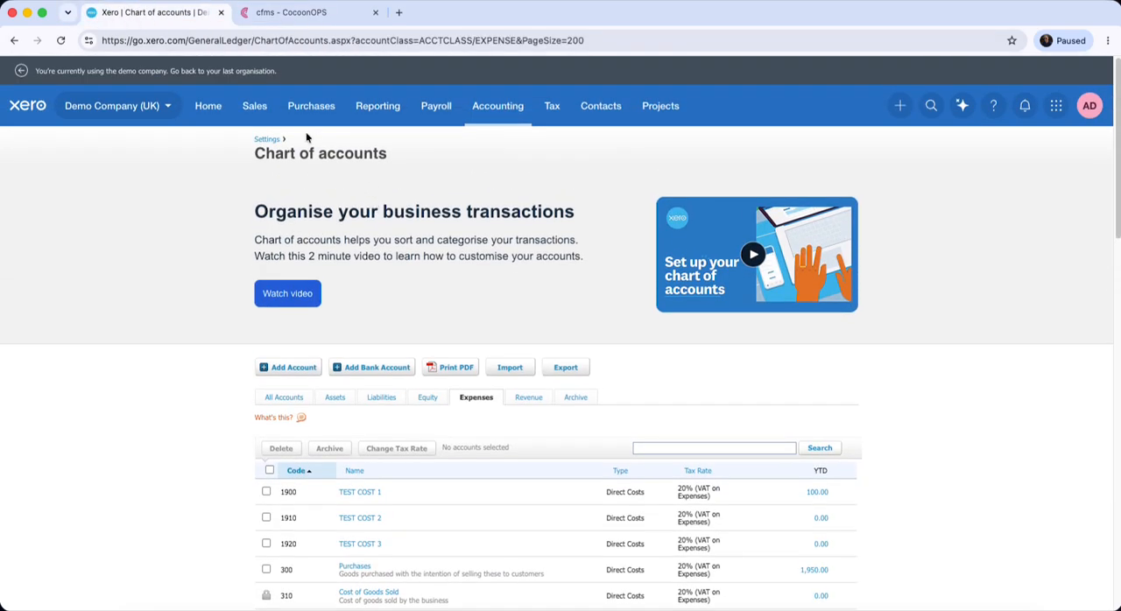
pyautogui.click(320, 113)
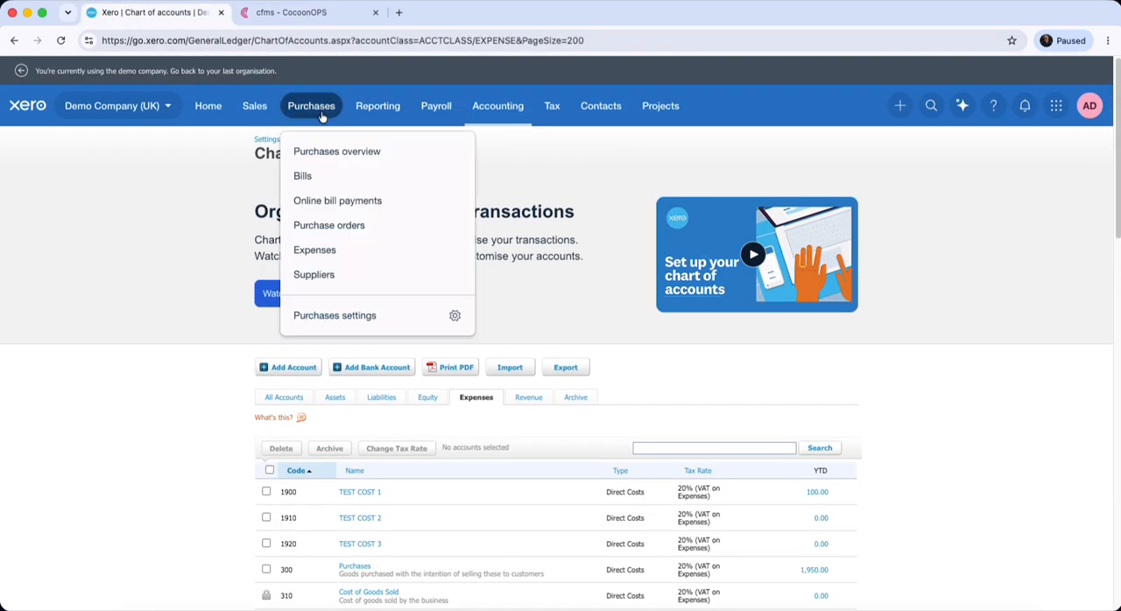
pyautogui.click(323, 225)
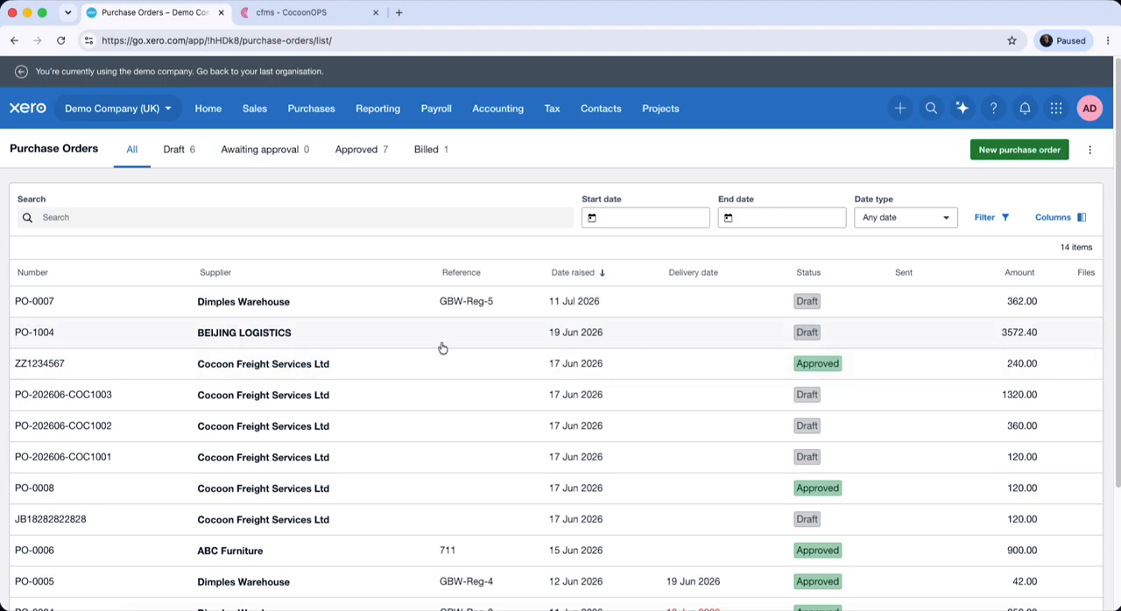
# Return to CocoonOPS and look up consignment FMS-R-GB-1286 using its reference from purchase order PO-1004
pyautogui.click(302, 14)
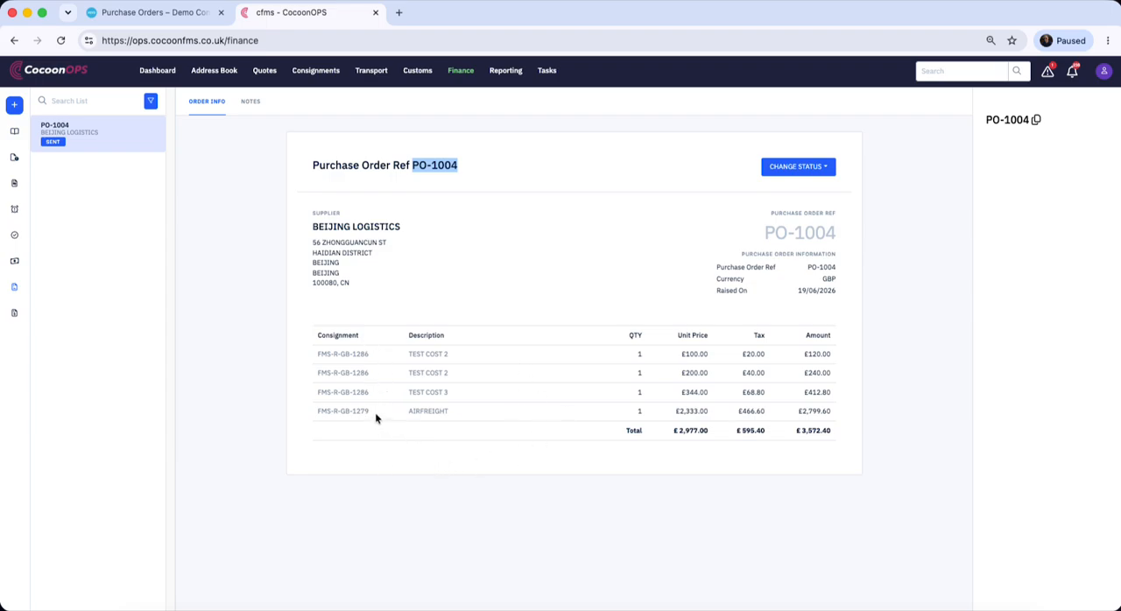
pyautogui.click(428, 285)
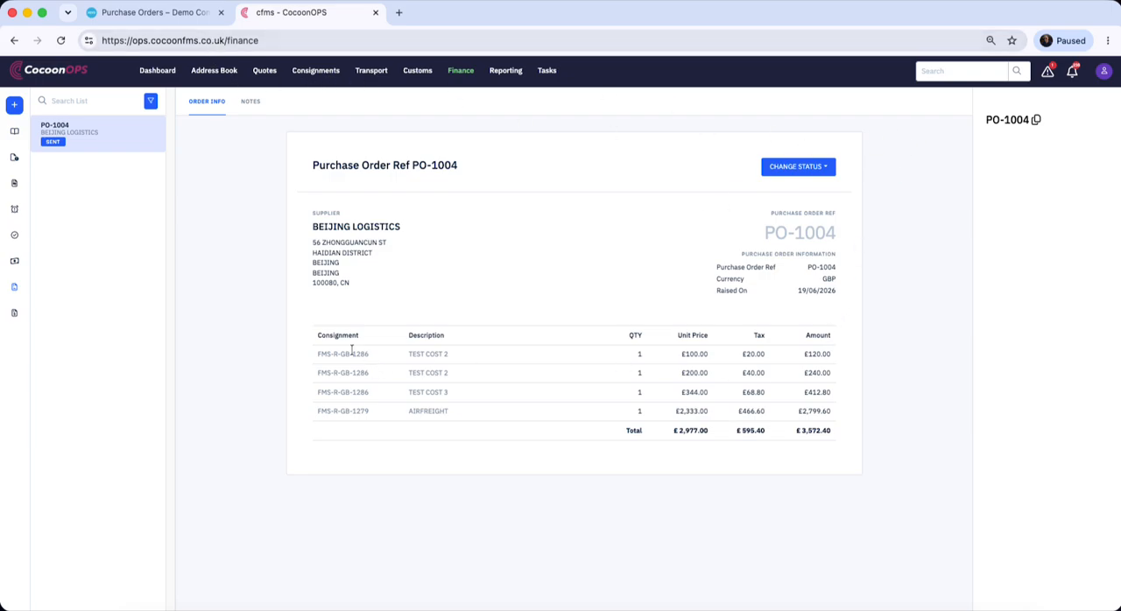
pyautogui.moveTo(318, 355); pyautogui.dragTo(368, 355)
pyautogui.press('super+c')
pyautogui.click(933, 71)
pyautogui.press('super+v')
pyautogui.click(959, 123)
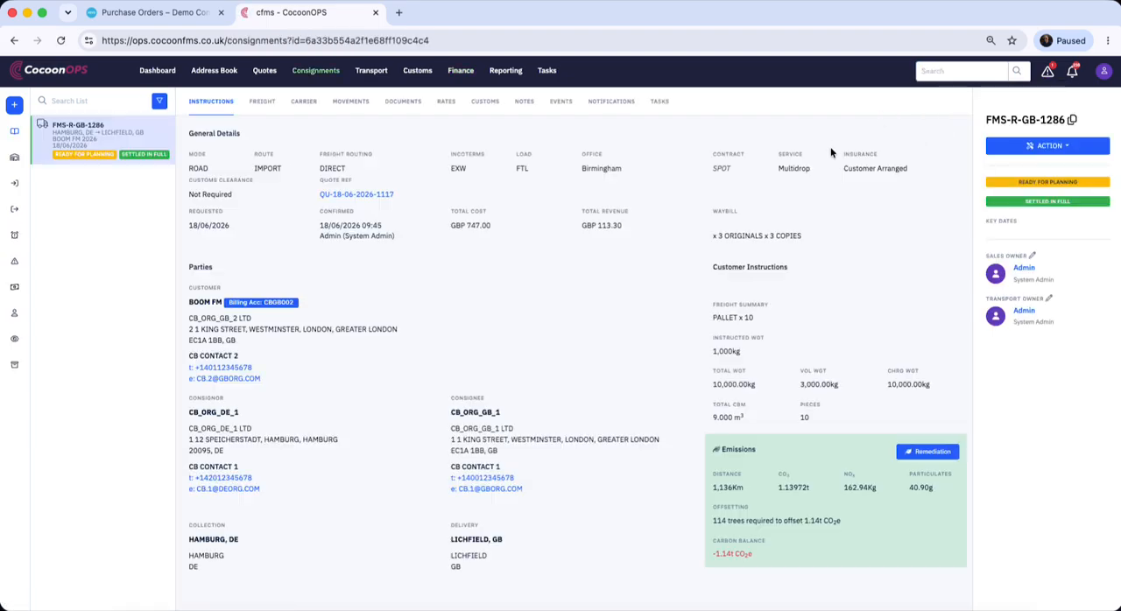
# Link the 100.00 GBP TEST COST 2 cost of consignment FMS-R-GB-1286 to invoice reference BJL00001
pyautogui.click(448, 102)
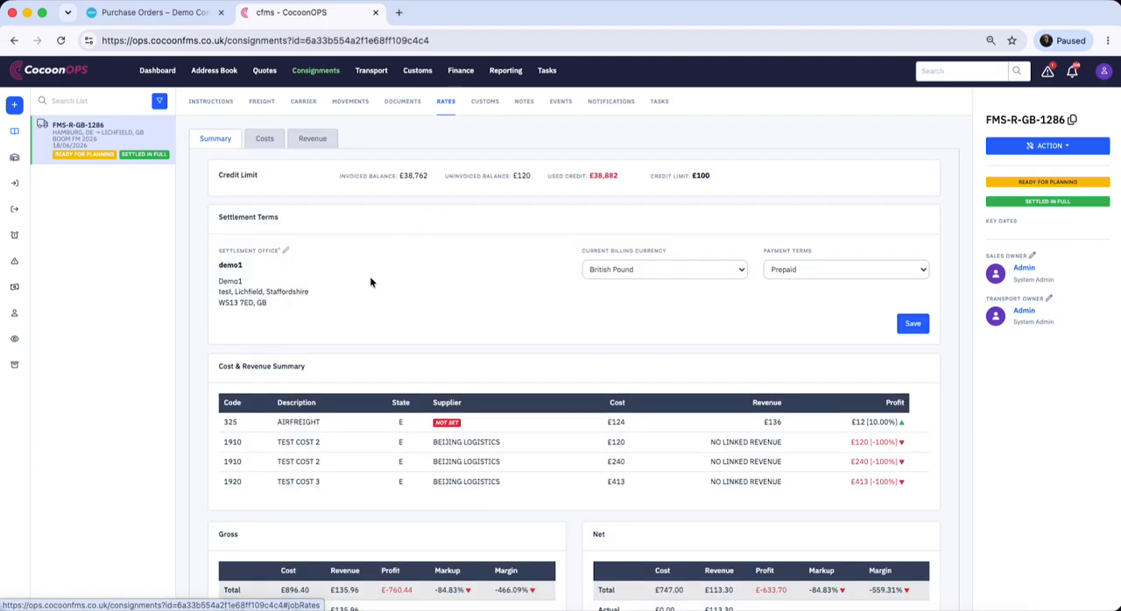
pyautogui.click(265, 137)
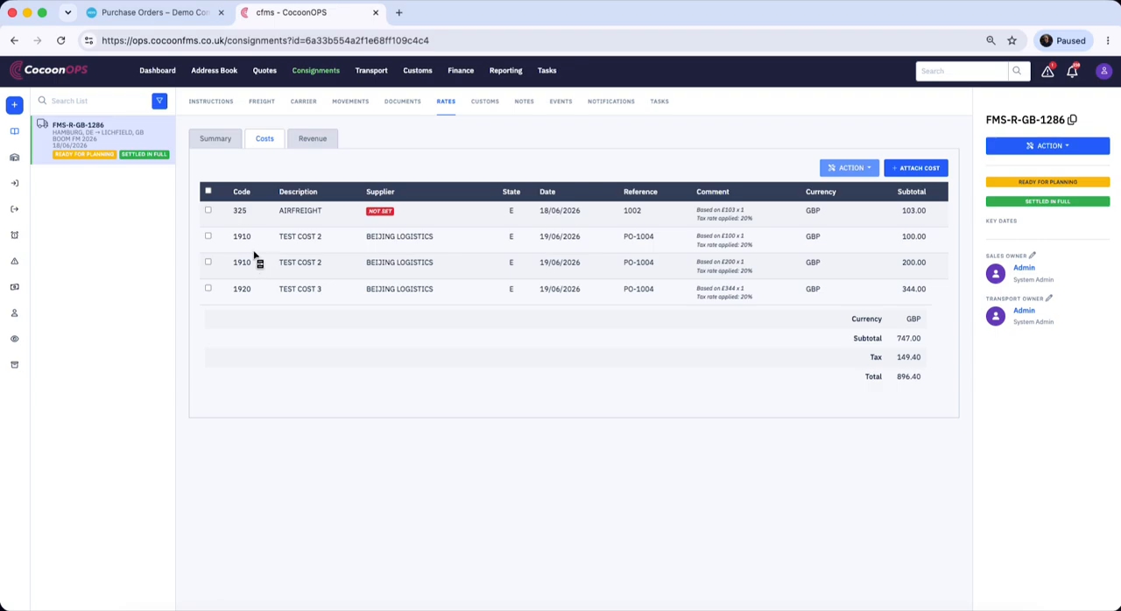
pyautogui.click(209, 236)
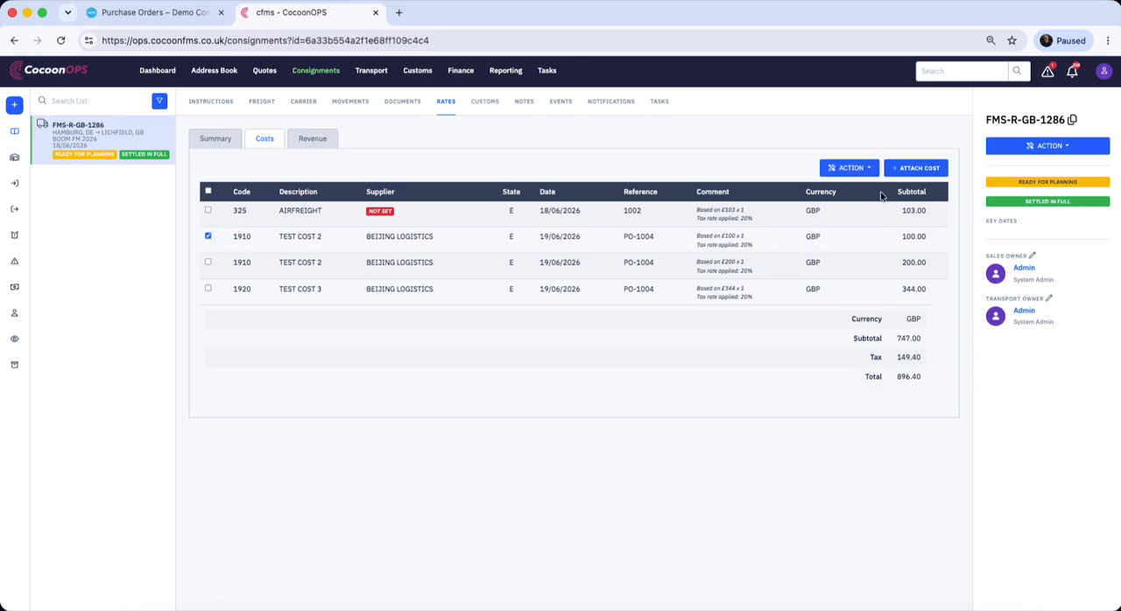
pyautogui.click(864, 172)
pyautogui.click(868, 205)
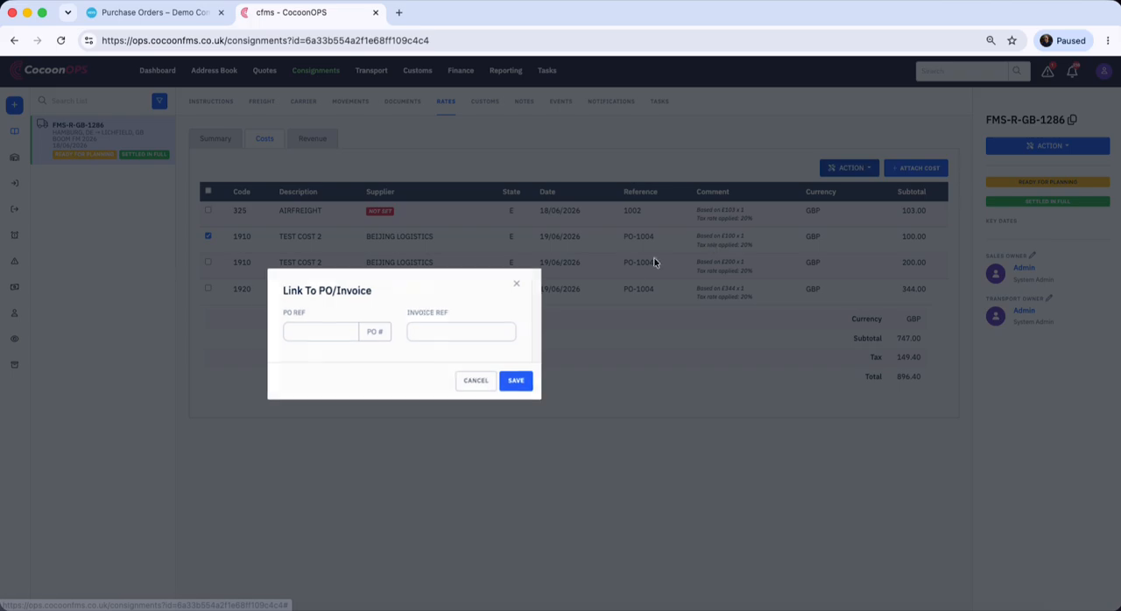
pyautogui.click(451, 333)
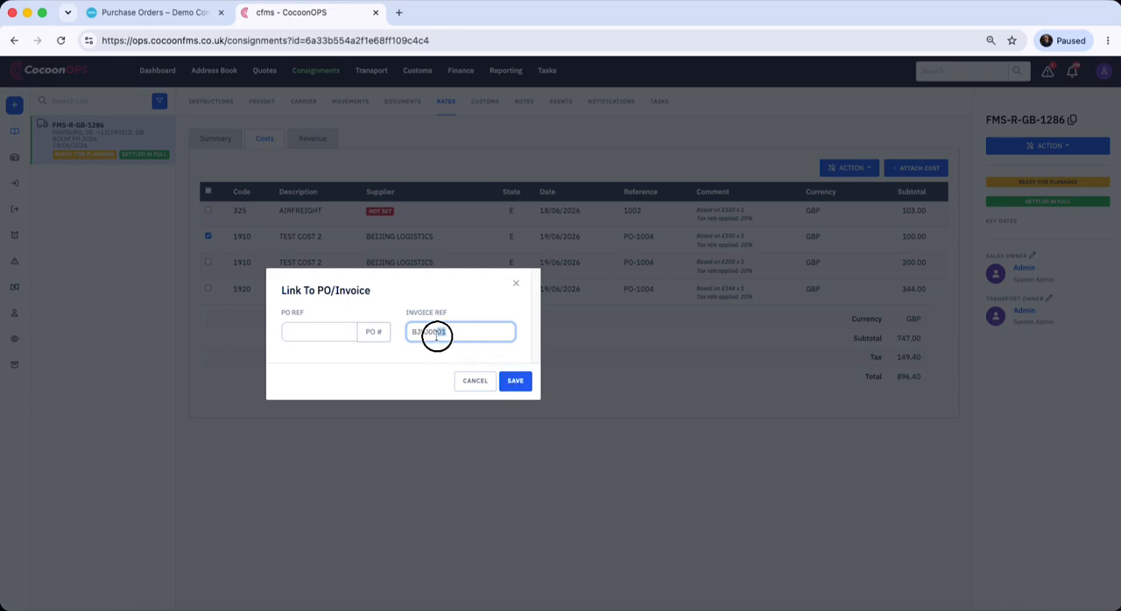
pyautogui.doubleClick(436, 332)
pyautogui.click(520, 379)
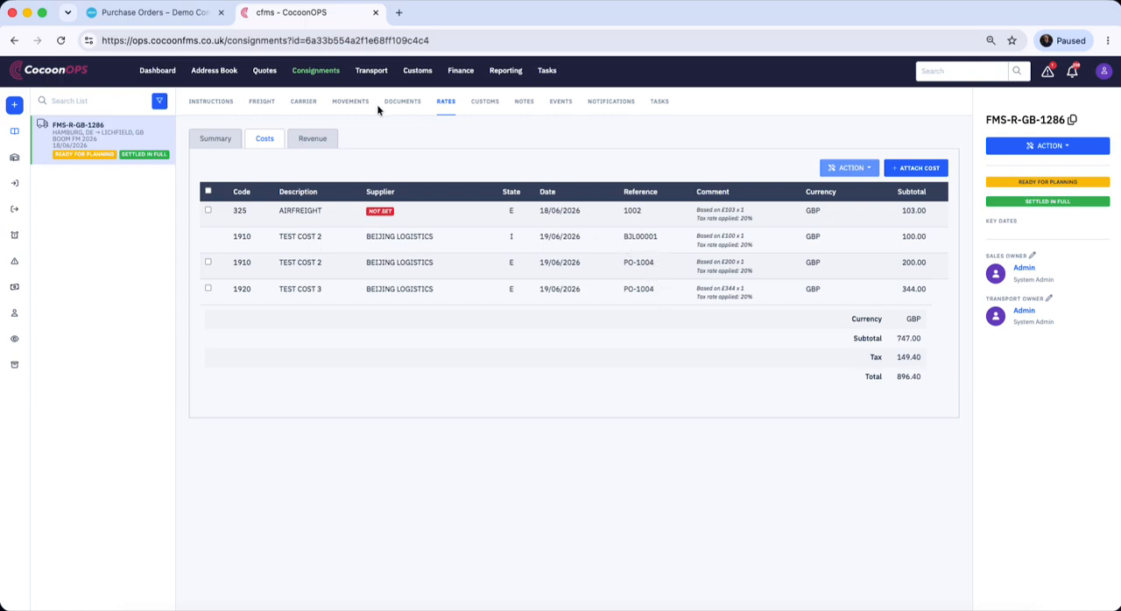
# Filter the finance section's rates management list to COST entries from supplier BEIJING LOGISTICS
pyautogui.click(462, 72)
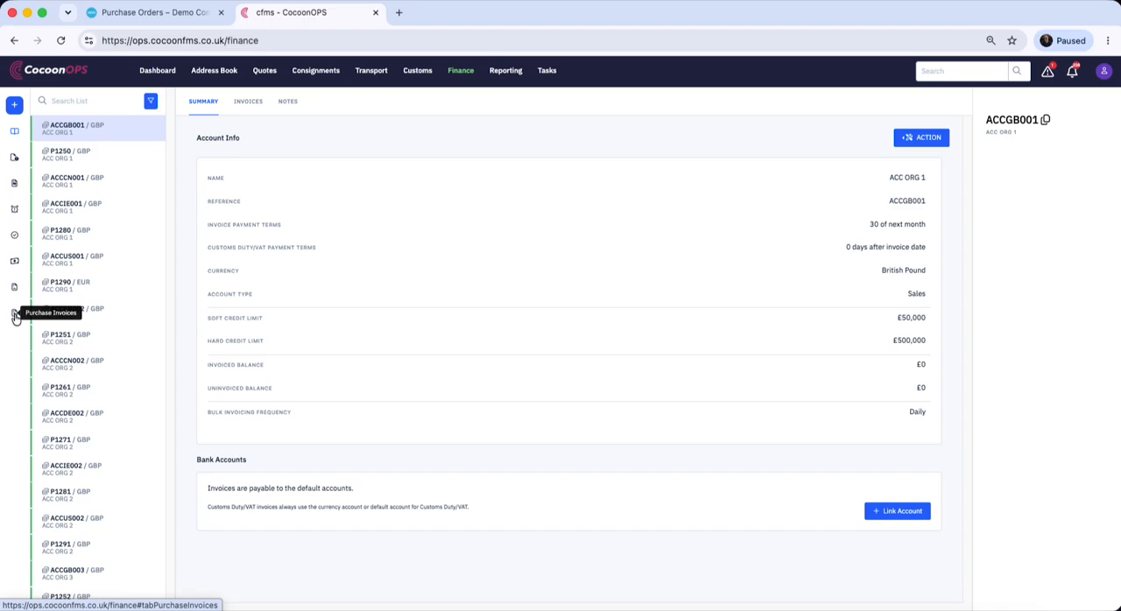
pyautogui.click(16, 262)
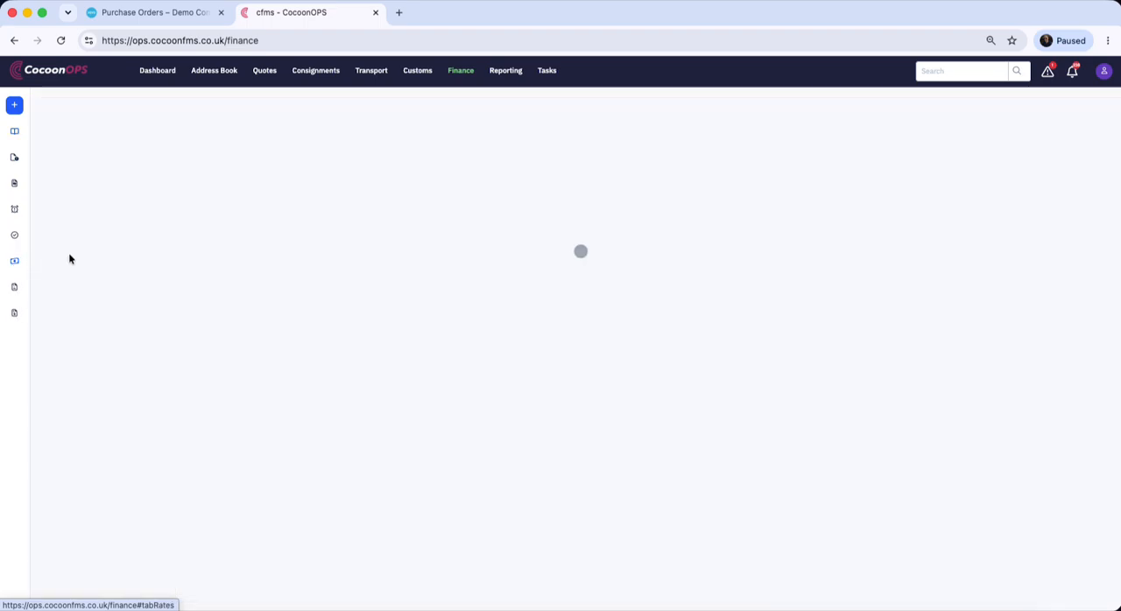
pyautogui.click(1102, 108)
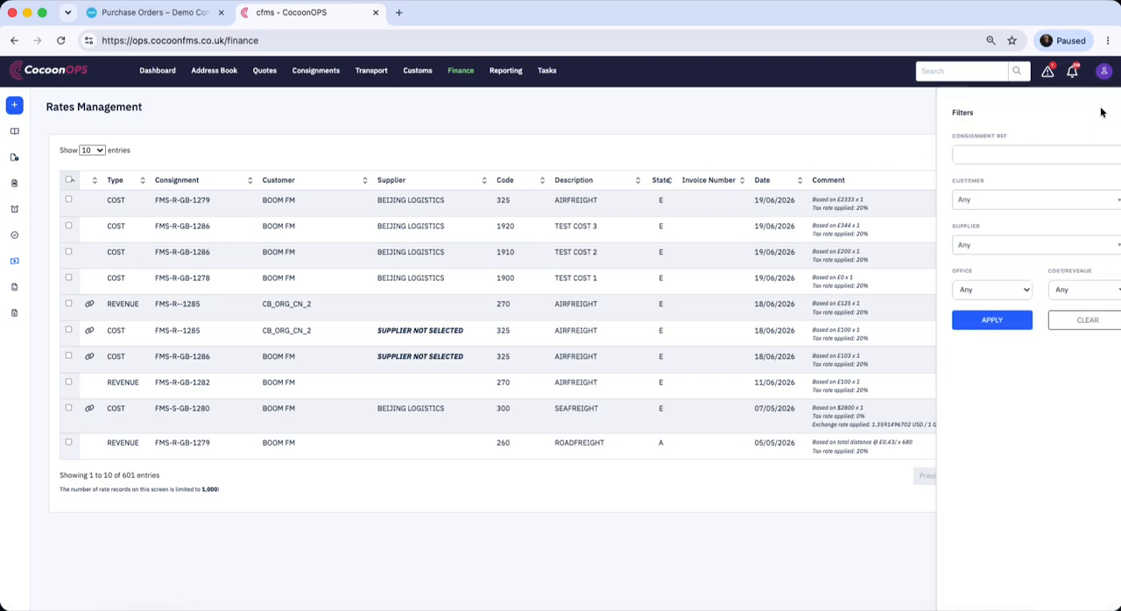
pyautogui.click(995, 251)
pyautogui.click(993, 315)
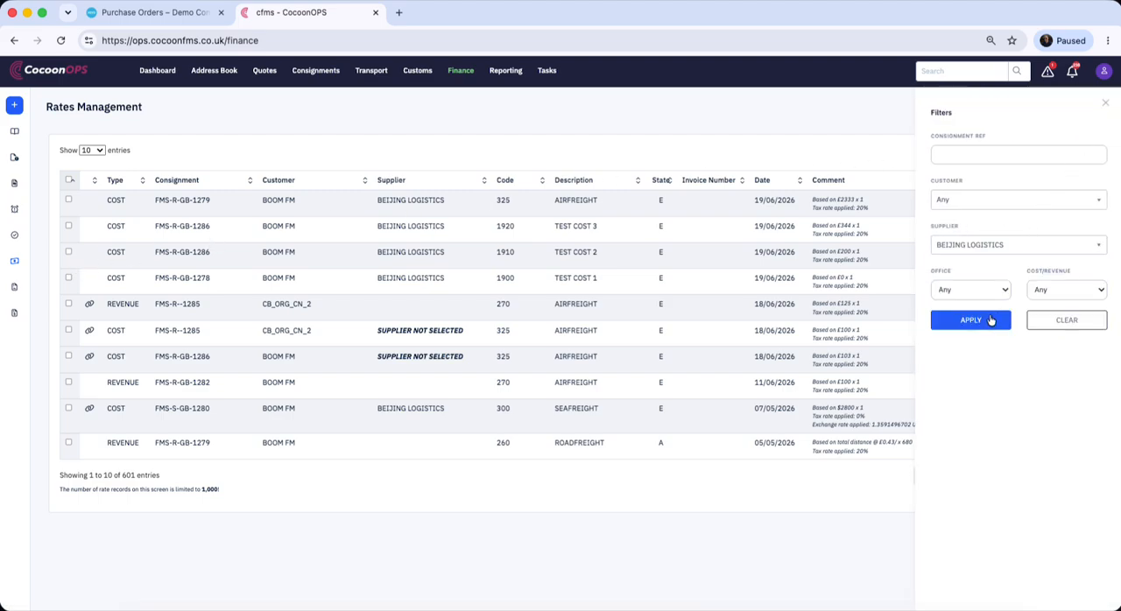
pyautogui.click(1069, 292)
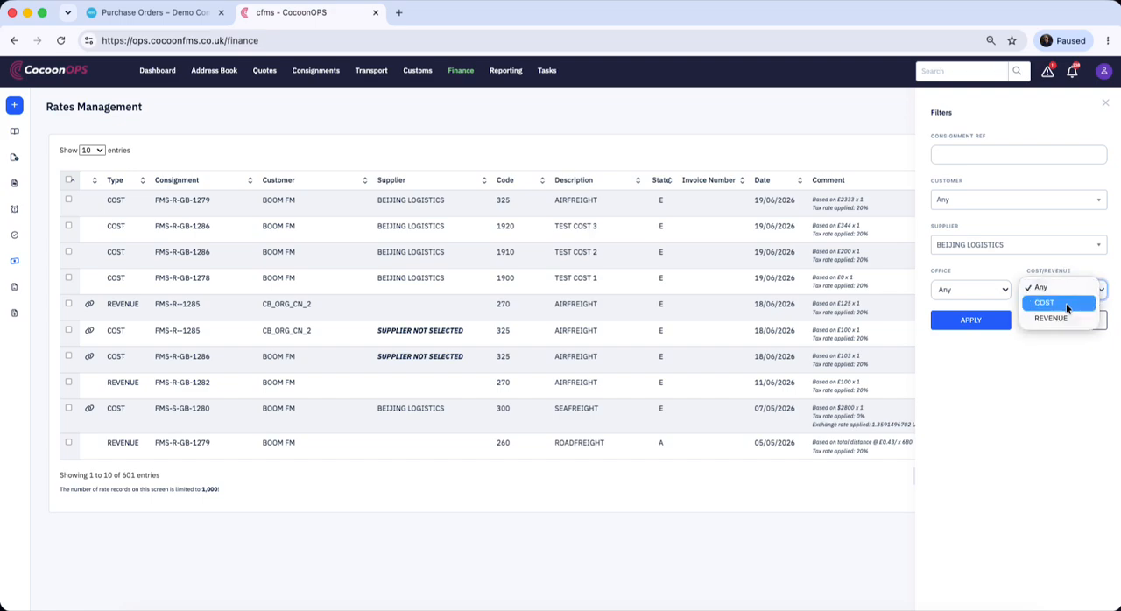
pyautogui.click(1046, 304)
pyautogui.click(968, 321)
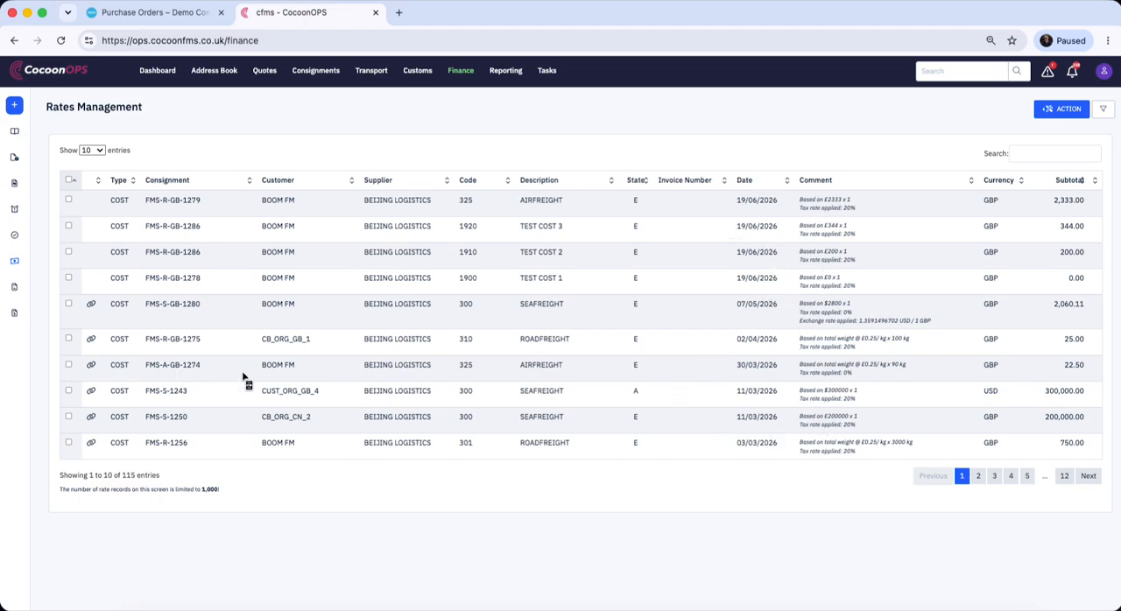
pyautogui.click(100, 152)
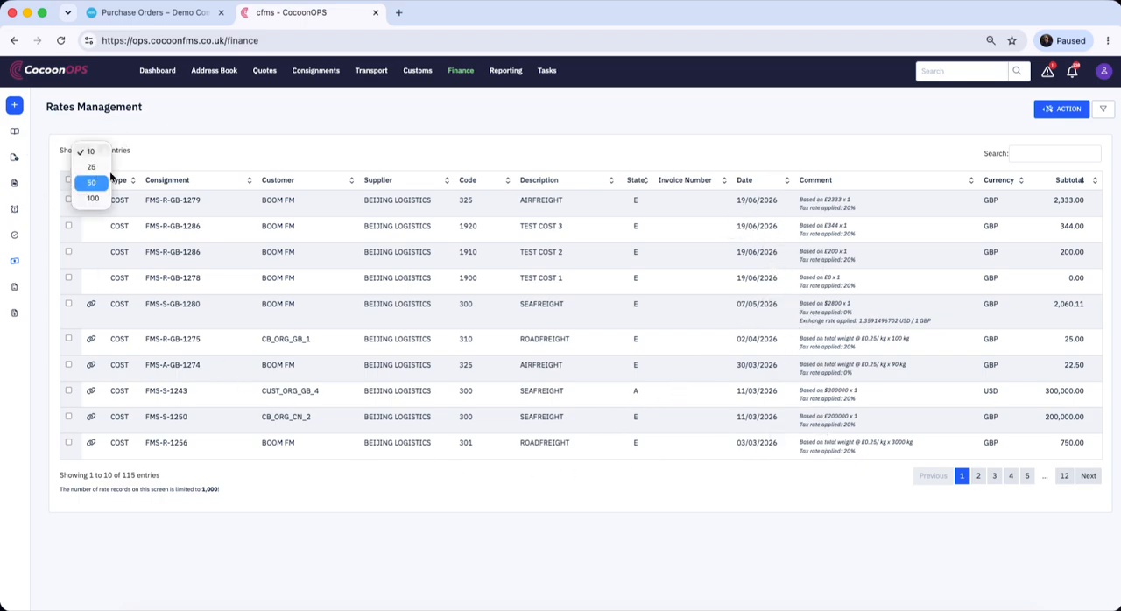
pyautogui.click(157, 140)
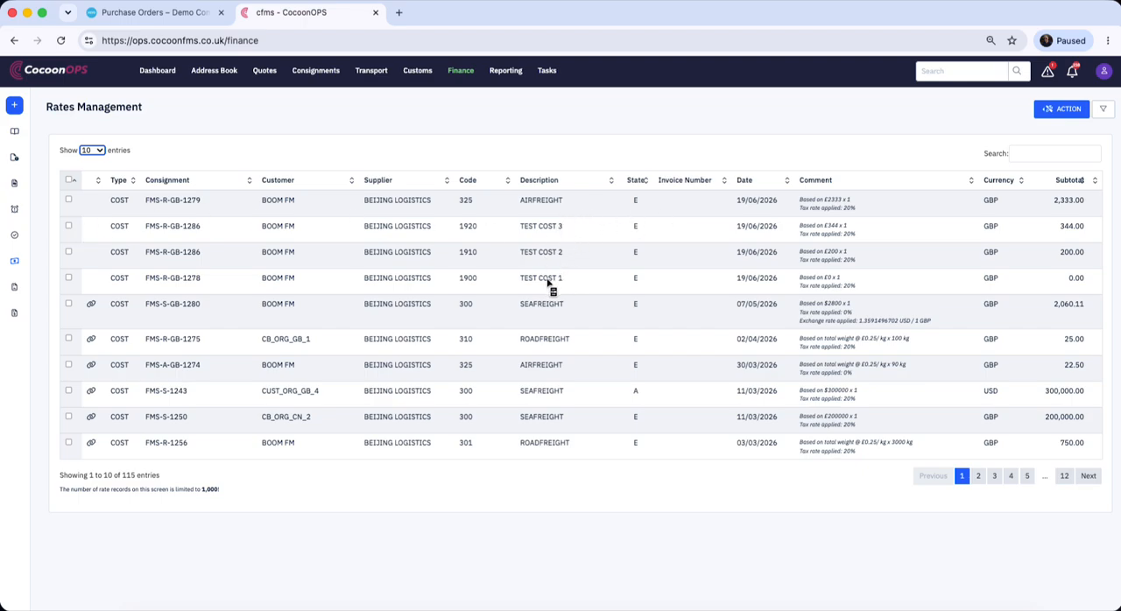
# Link the FMS-R-GB-1286 TEST COST 2 and TEST COST 3 rates and the FMS-R-GB-1278 TEST COST 1 rate to invoice reference BJL00001
pyautogui.click(68, 227)
pyautogui.click(70, 252)
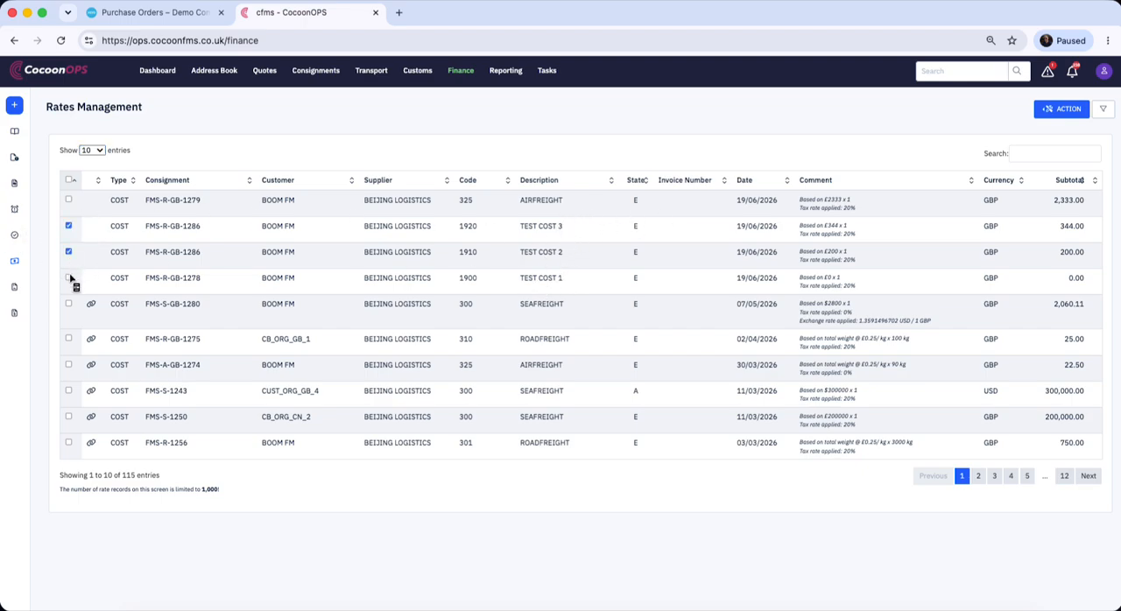
pyautogui.click(1053, 113)
pyautogui.click(999, 133)
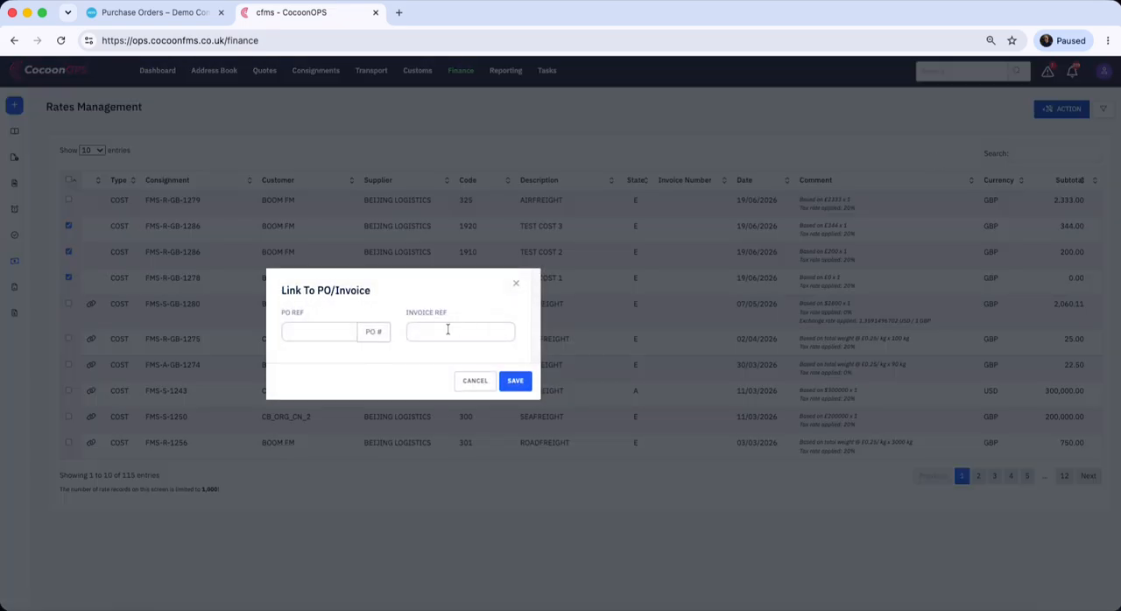
pyautogui.click(429, 331)
pyautogui.write('BJL00001')
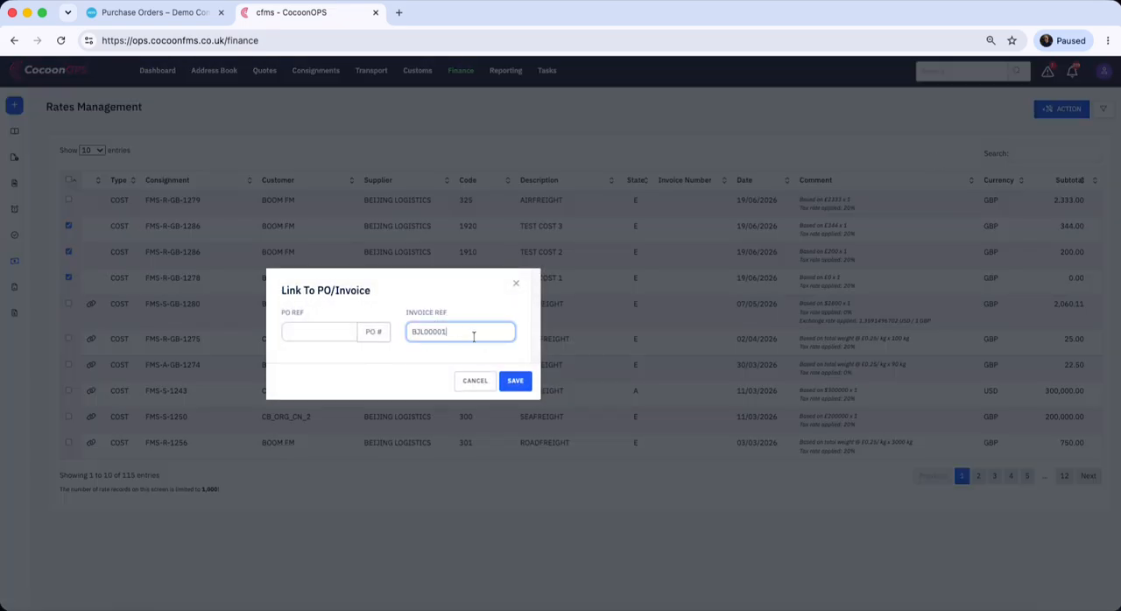
pyautogui.click(517, 383)
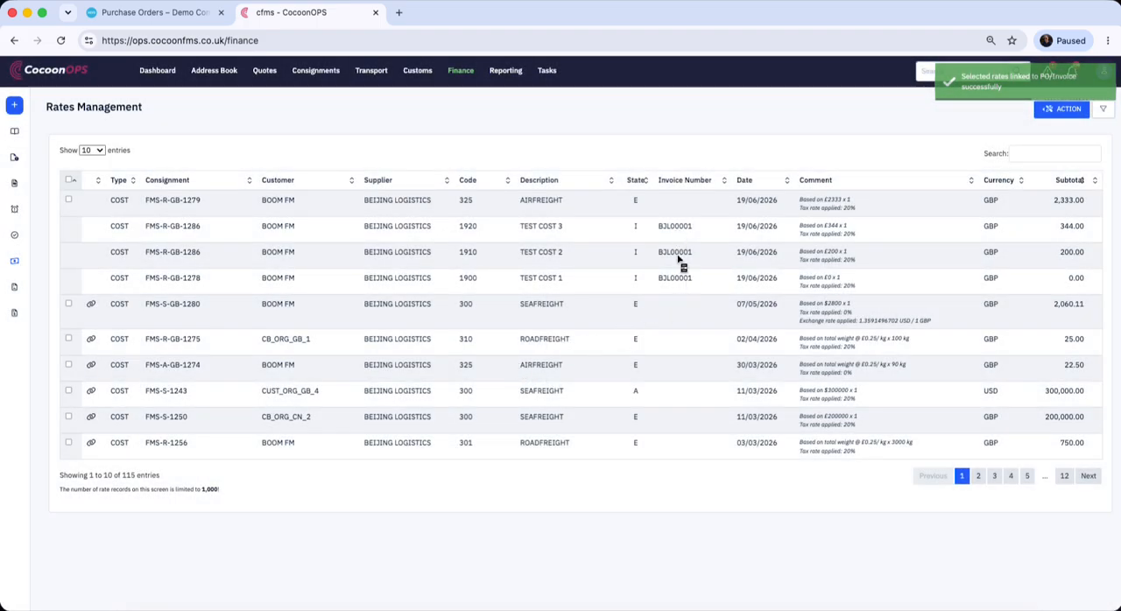
pyautogui.click(1052, 119)
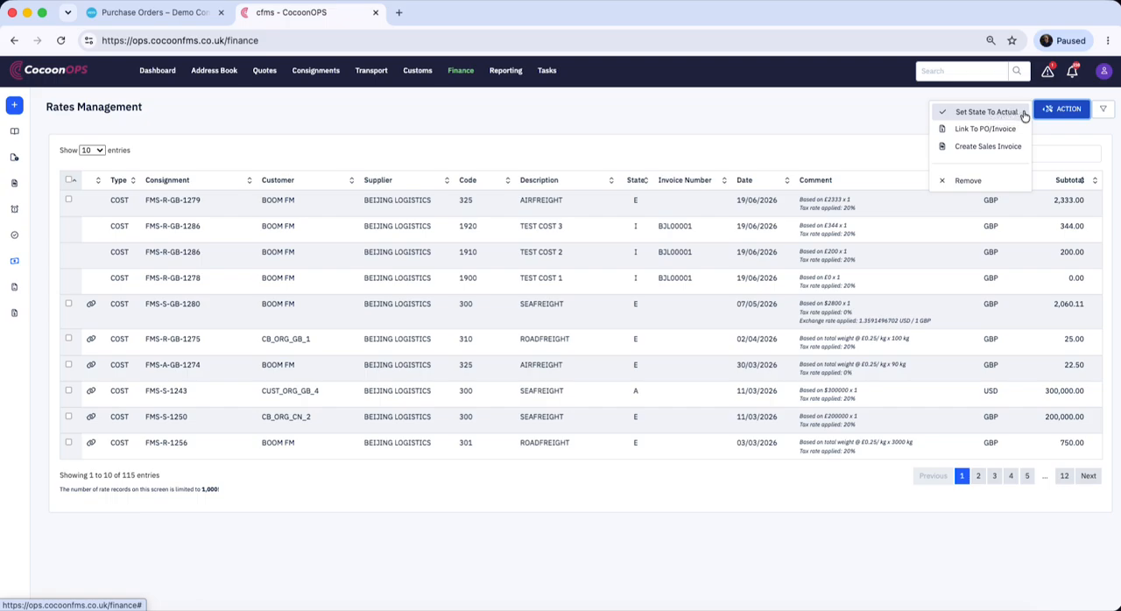
pyautogui.click(555, 143)
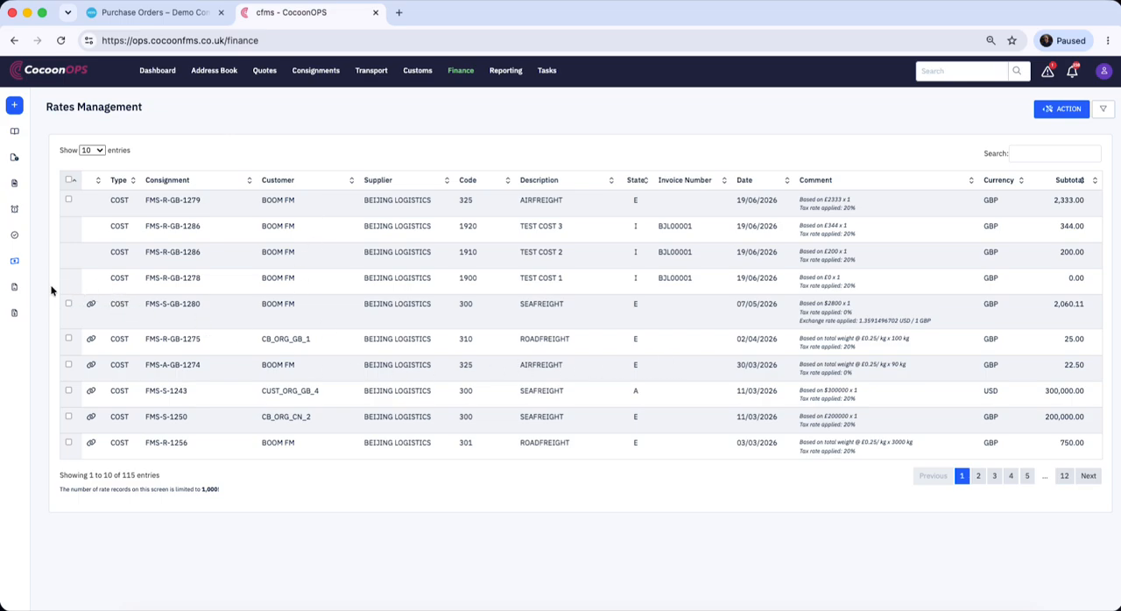
# Open purchase invoice BJL00001 and set its issue date to 18/06/2026 and due date to 30/06/2026
pyautogui.click(14, 314)
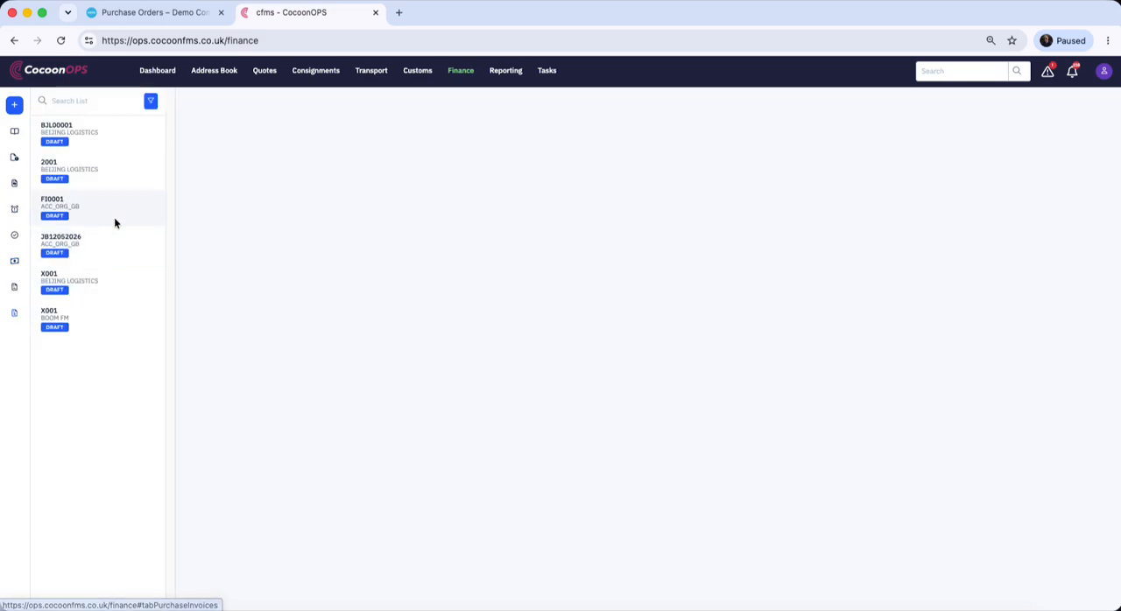
pyautogui.click(105, 144)
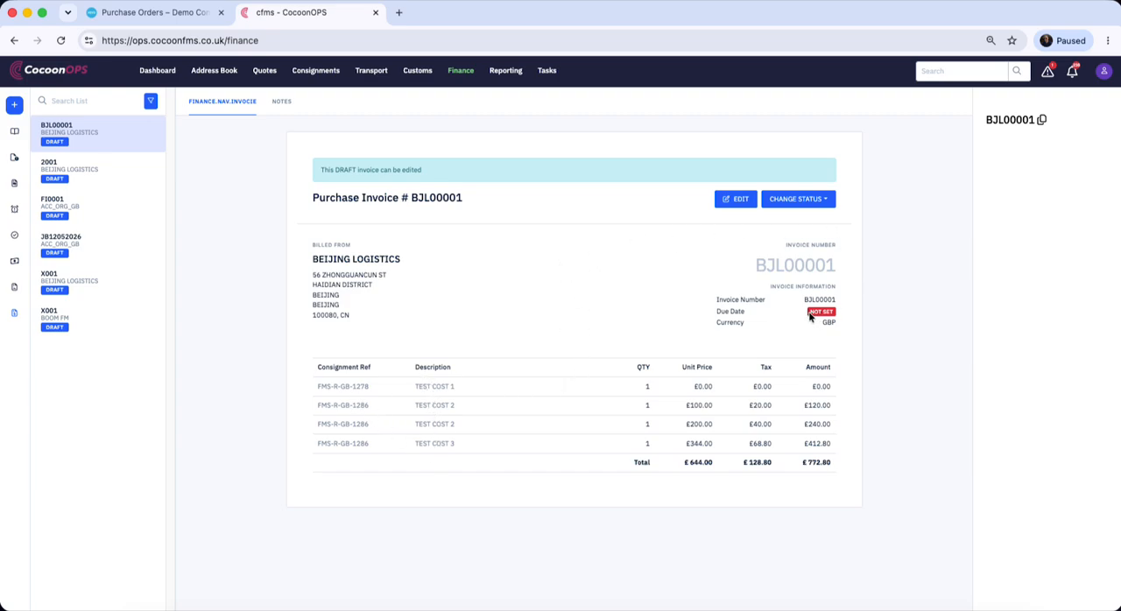
pyautogui.click(738, 200)
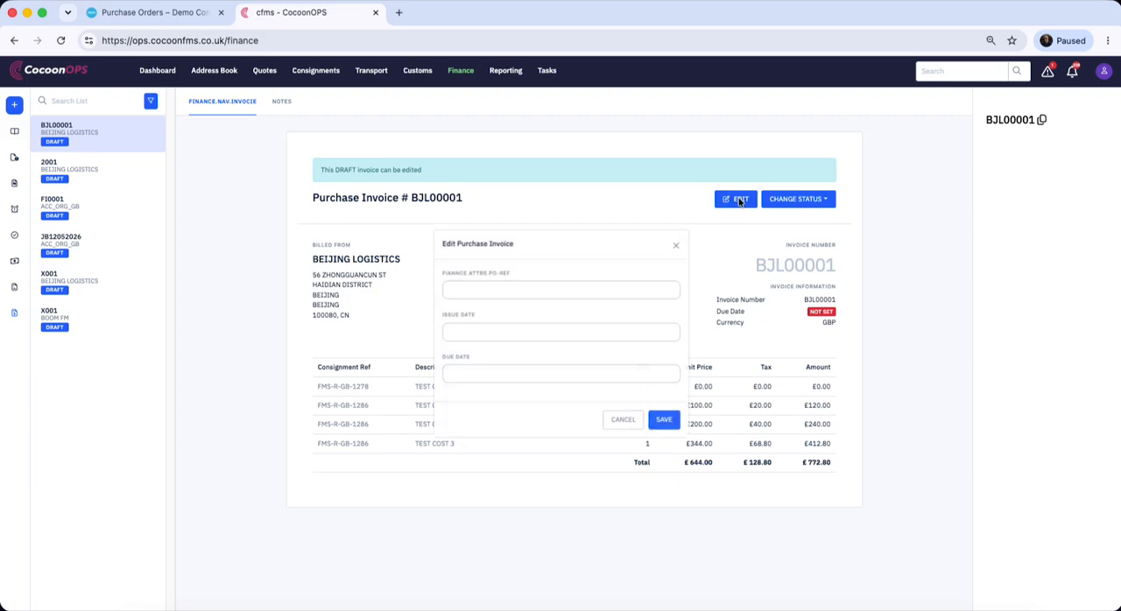
pyautogui.click(484, 332)
pyautogui.click(532, 414)
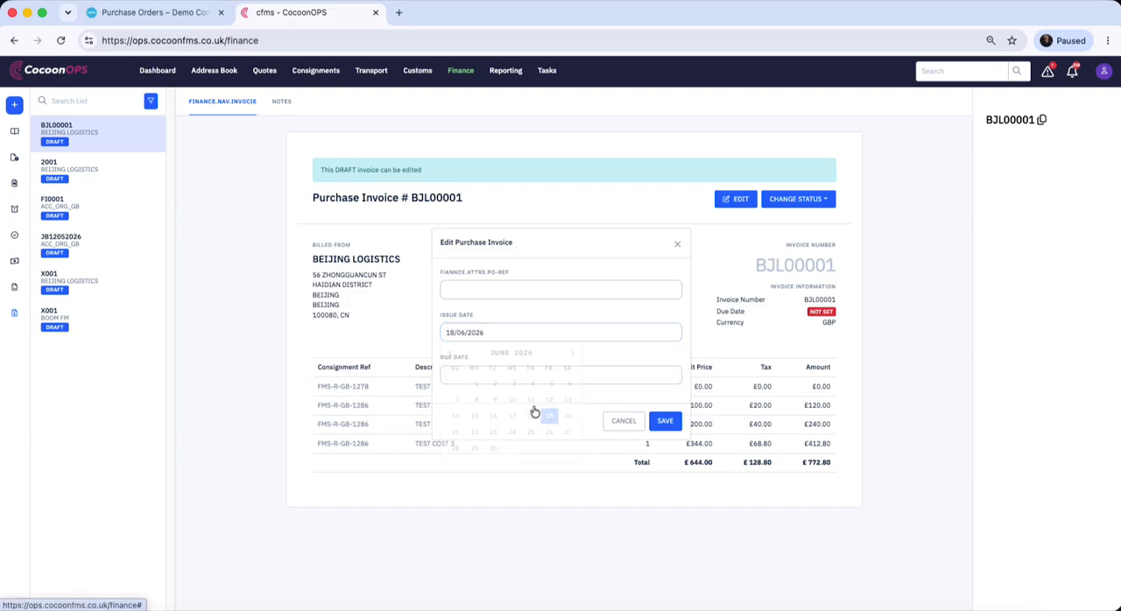
pyautogui.click(515, 375)
pyautogui.click(493, 491)
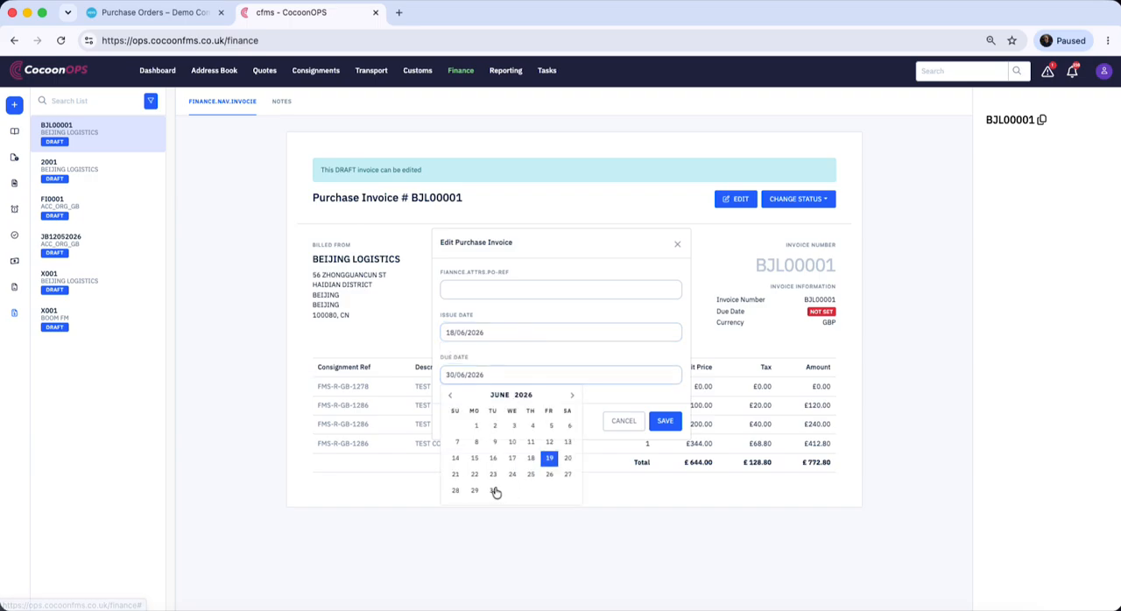
pyautogui.click(665, 421)
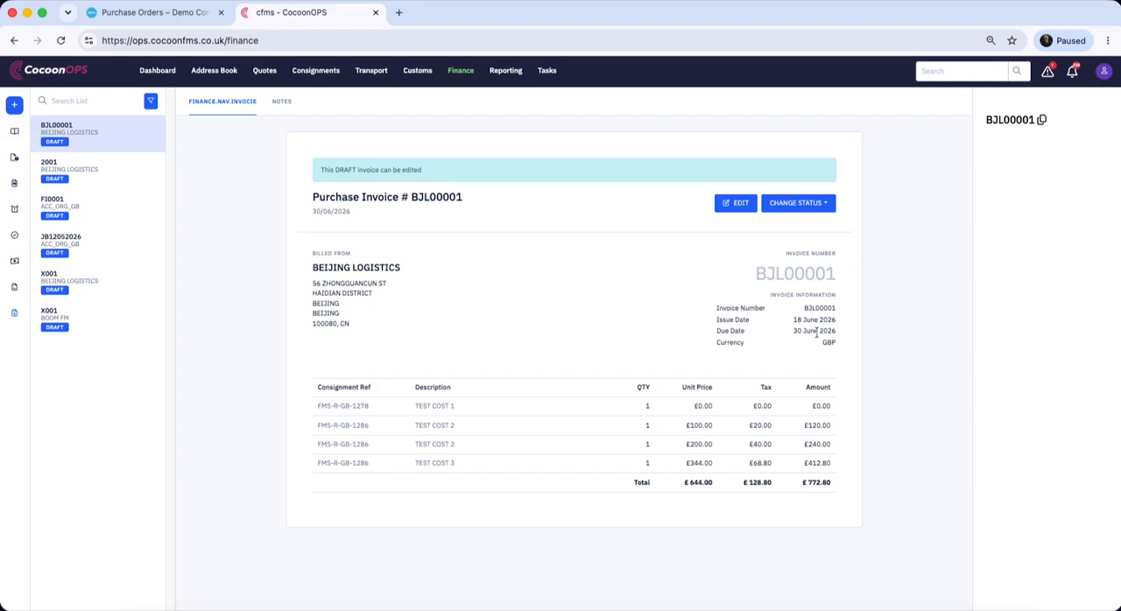
# Change the status of purchase invoice BJL00001 to APPROVED
pyautogui.click(813, 207)
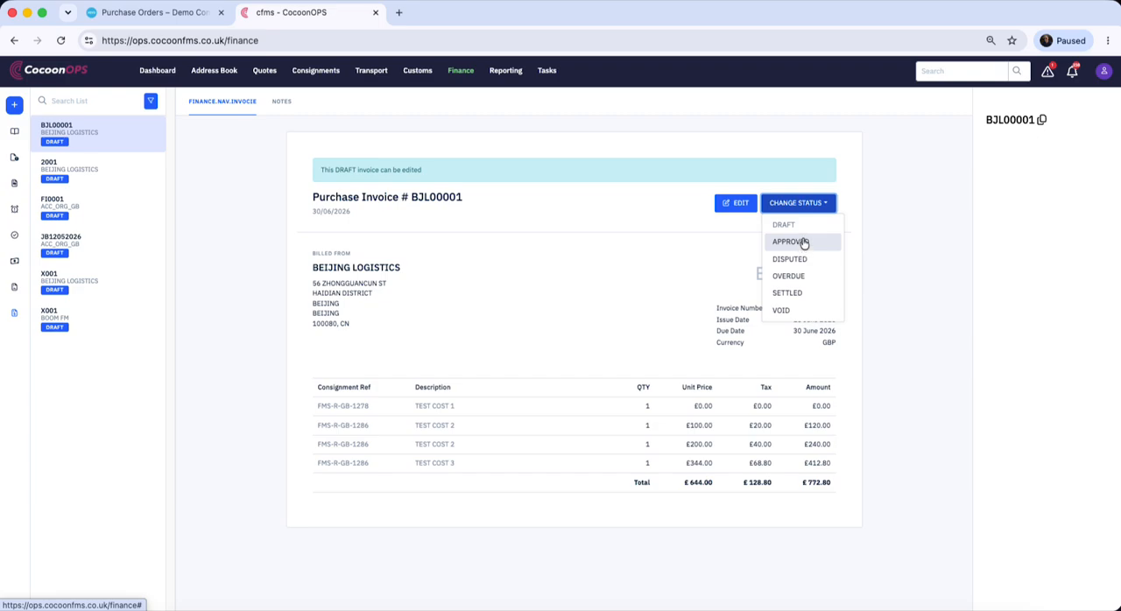
pyautogui.click(802, 243)
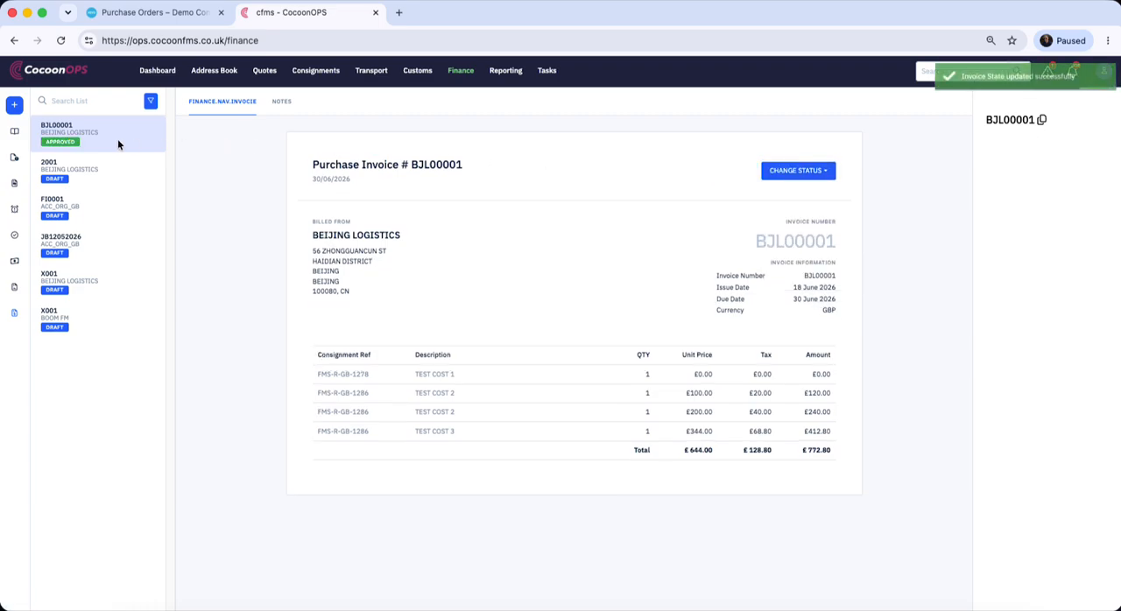
pyautogui.moveTo(759, 241); pyautogui.dragTo(838, 243)
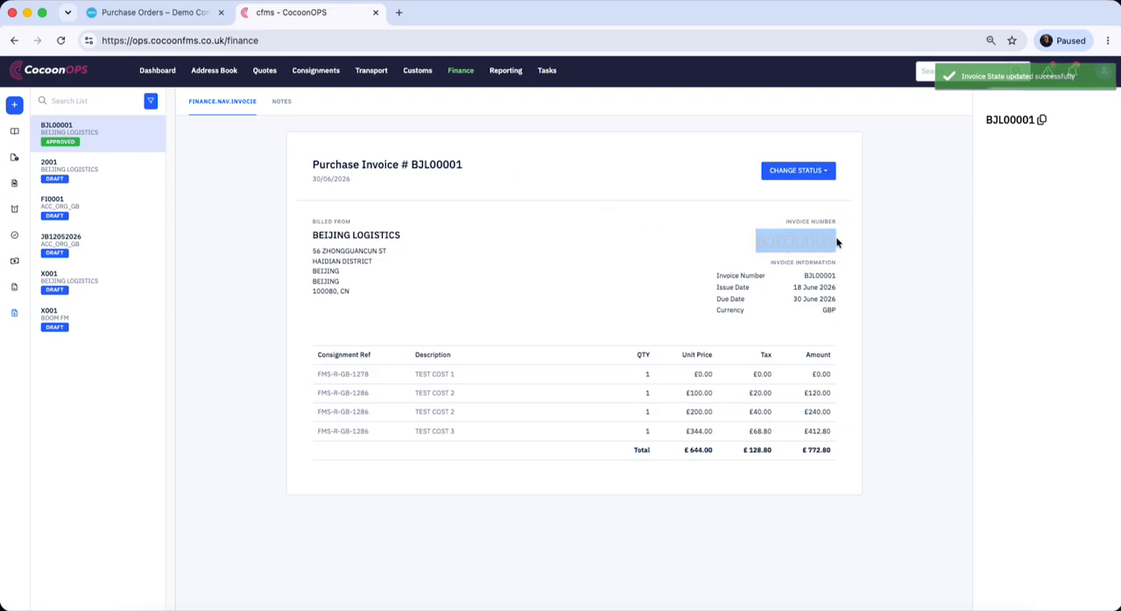
# Switch to Xero and open the BEIJING LOGISTICS bill BJL00001 from the bills list
pyautogui.click(131, 14)
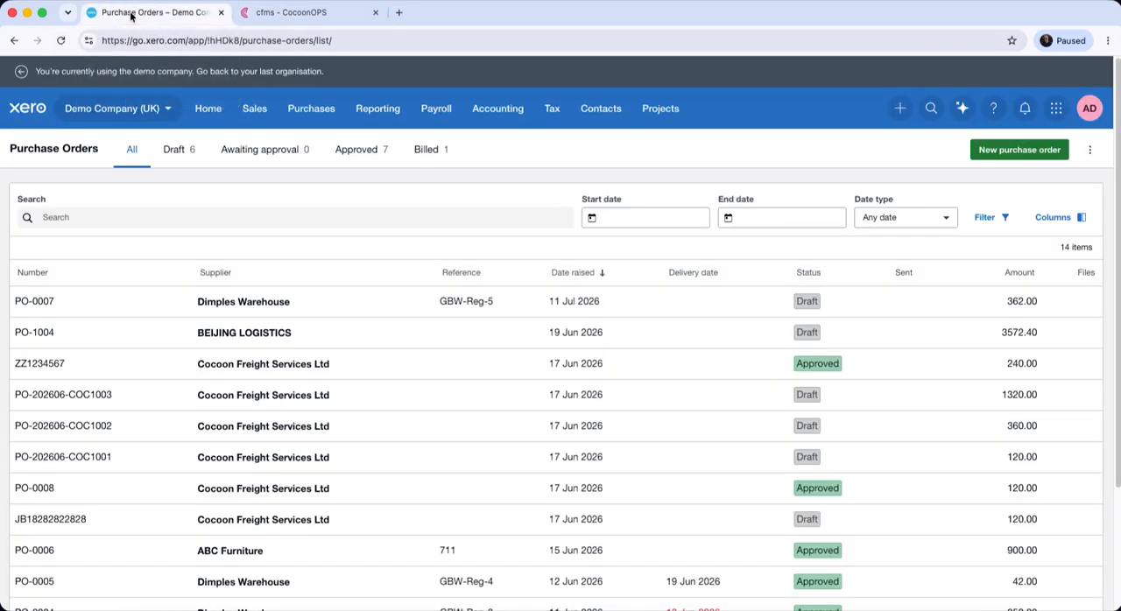
pyautogui.click(306, 111)
pyautogui.click(313, 180)
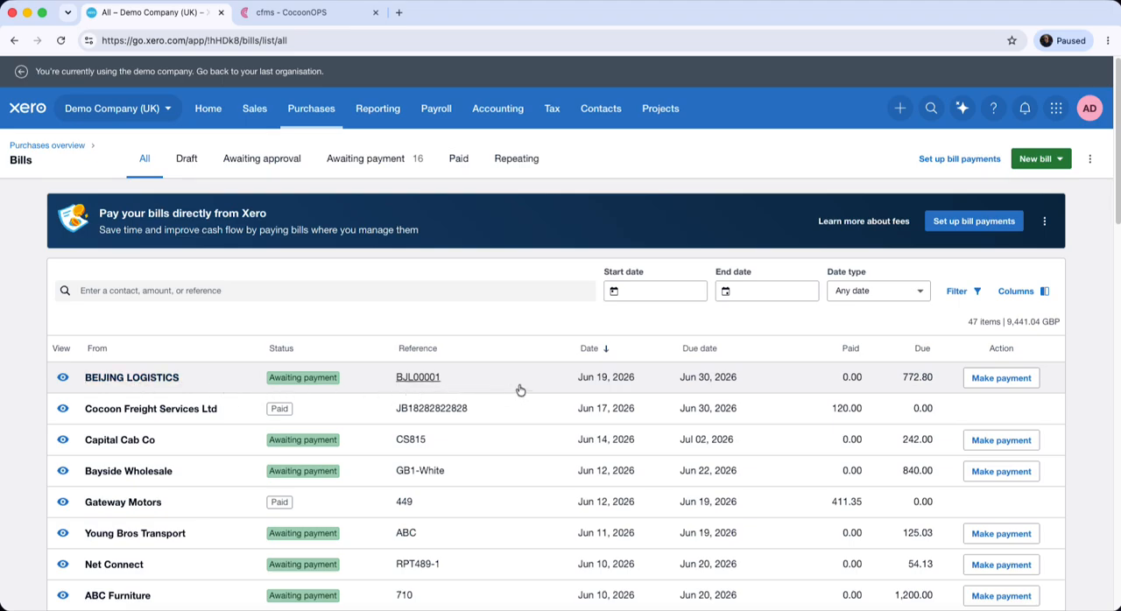
pyautogui.click(516, 376)
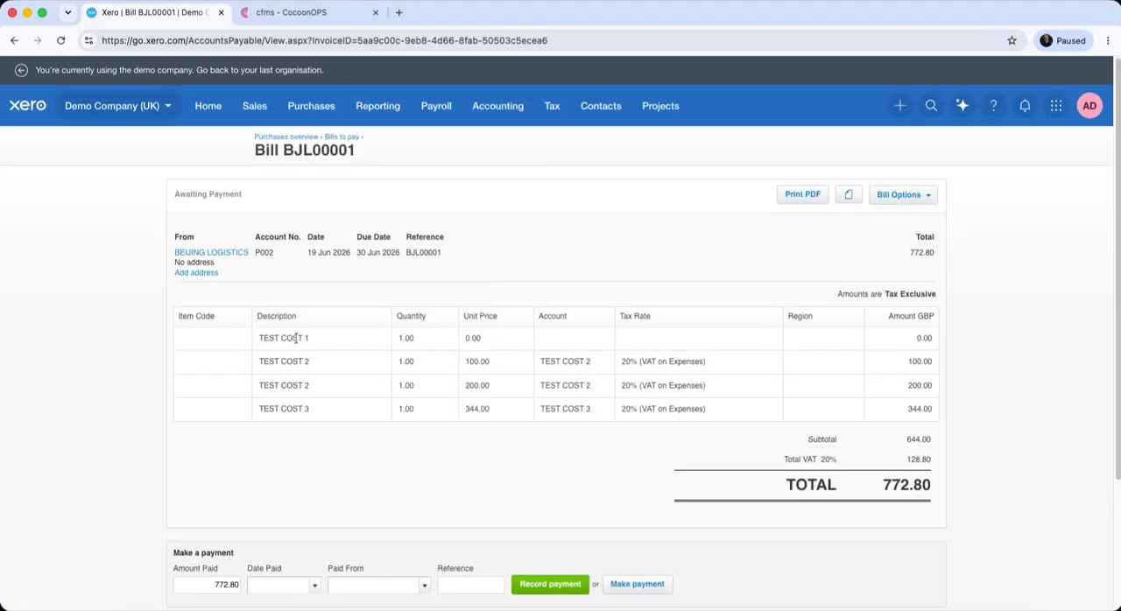
# Examine the accounts, tax rates and totals on bill BJL00001 and compare them with the purchase invoice in CocoonOPS
pyautogui.click(590, 338)
pyautogui.click(666, 345)
pyautogui.click(516, 335)
pyautogui.scroll(-2, 719, 448)
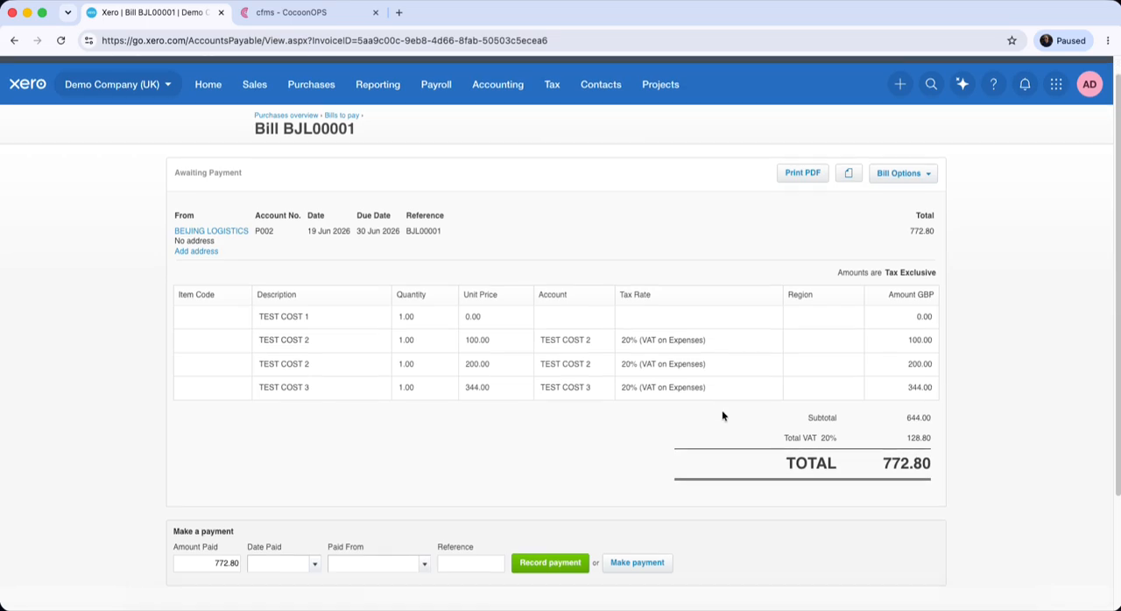
pyautogui.scroll(2, 656, 289)
pyautogui.click(292, 12)
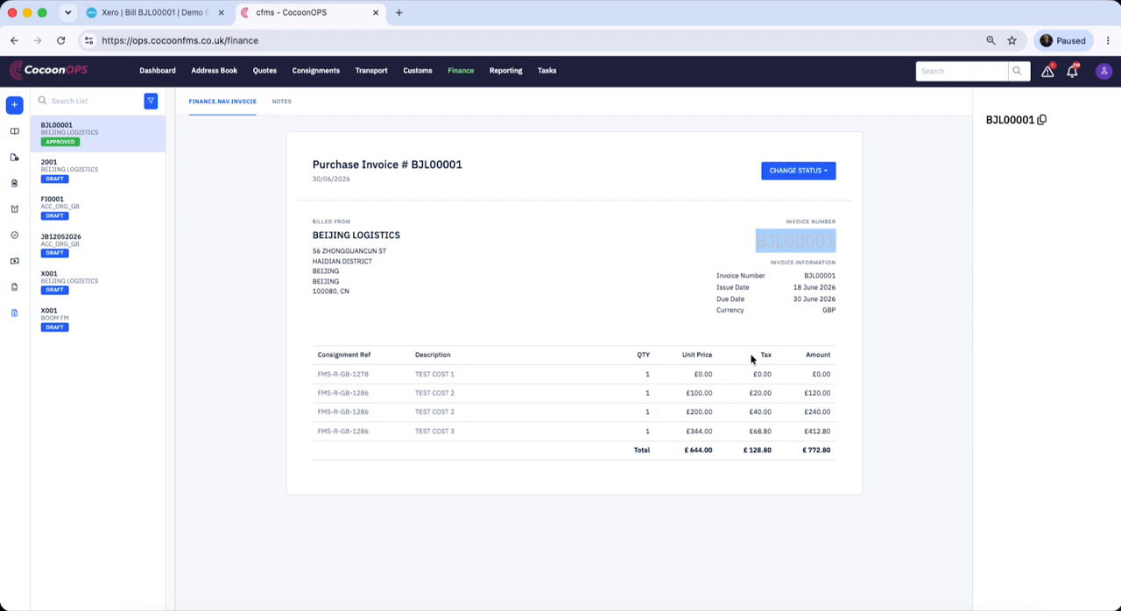
pyautogui.click(179, 14)
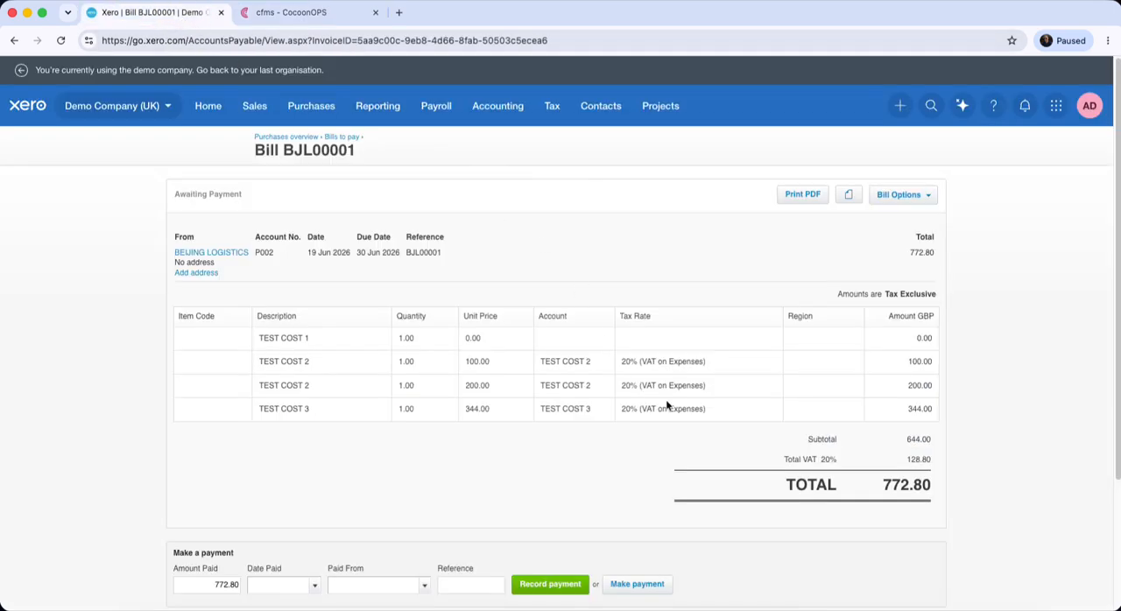
# Record a payment of 772.80 on bill BJL00001, dated 19 Jun 2026 and paid from the Business Bank Account
pyautogui.click(315, 585)
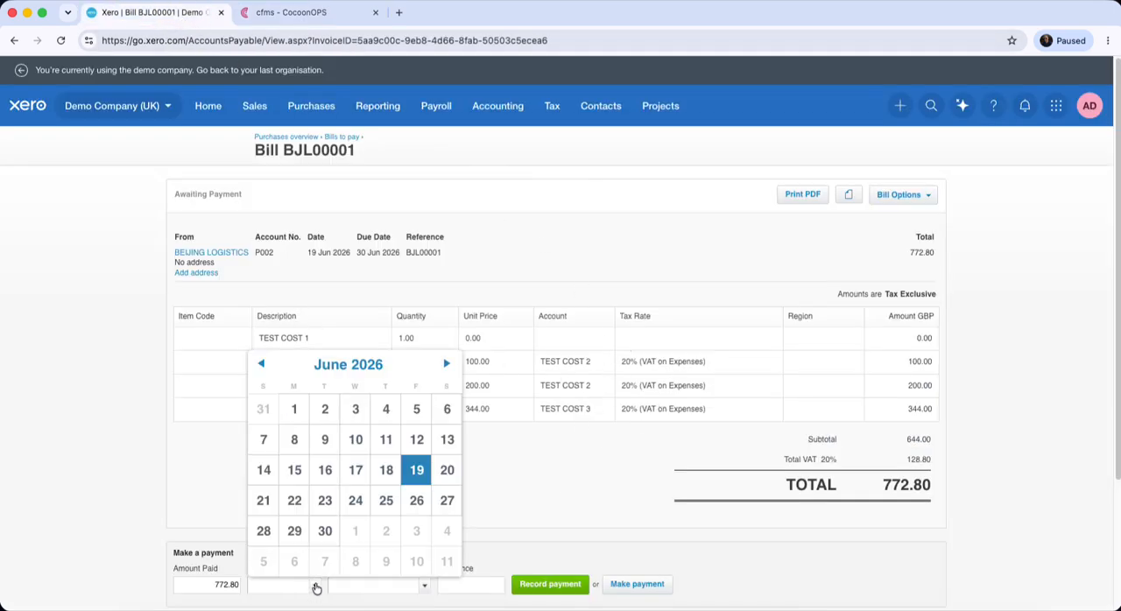
pyautogui.click(410, 470)
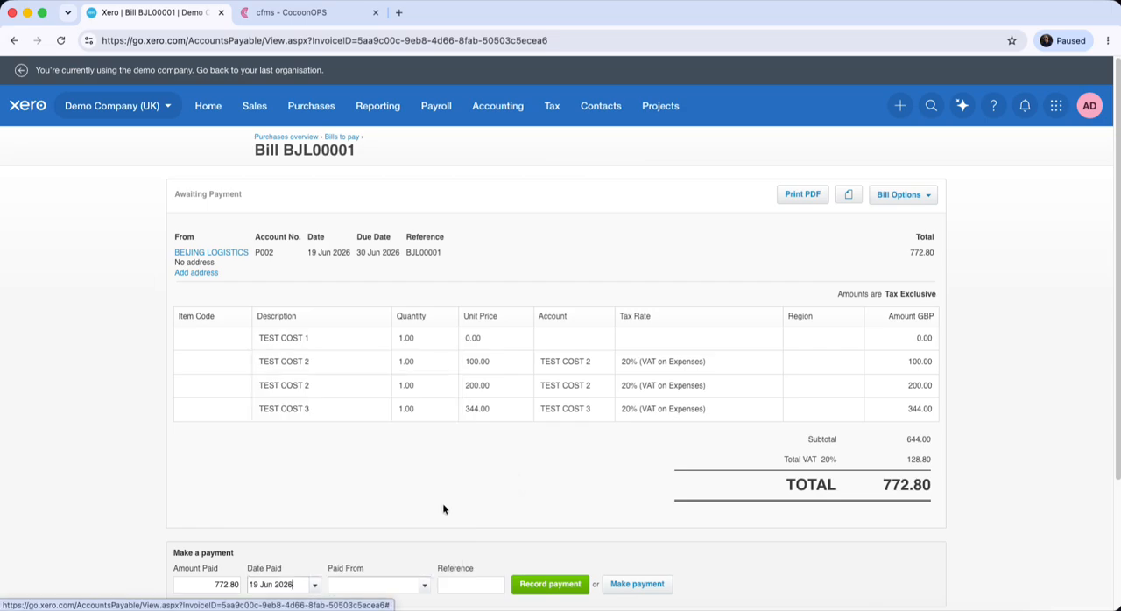
pyautogui.click(553, 587)
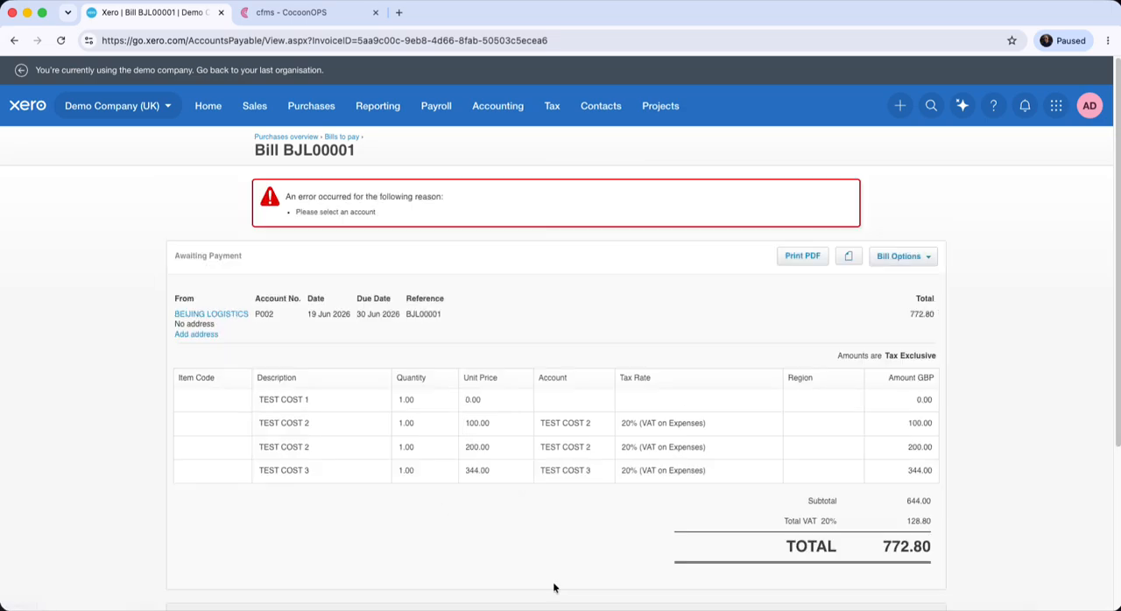
pyautogui.scroll(-3, 705, 560)
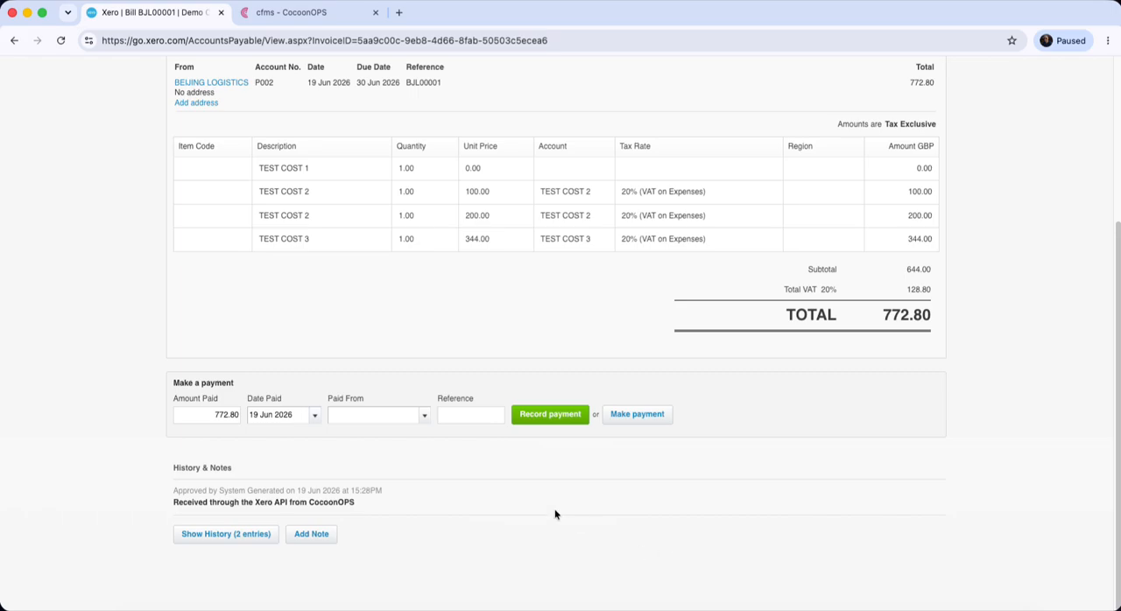
pyautogui.click(423, 417)
pyautogui.click(418, 447)
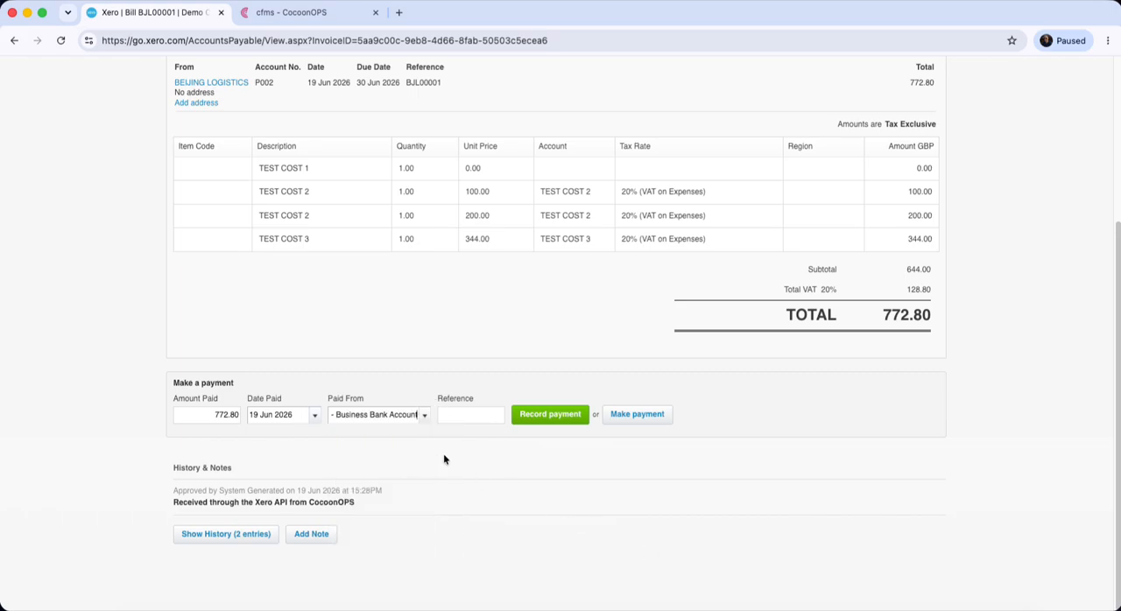
pyautogui.click(561, 417)
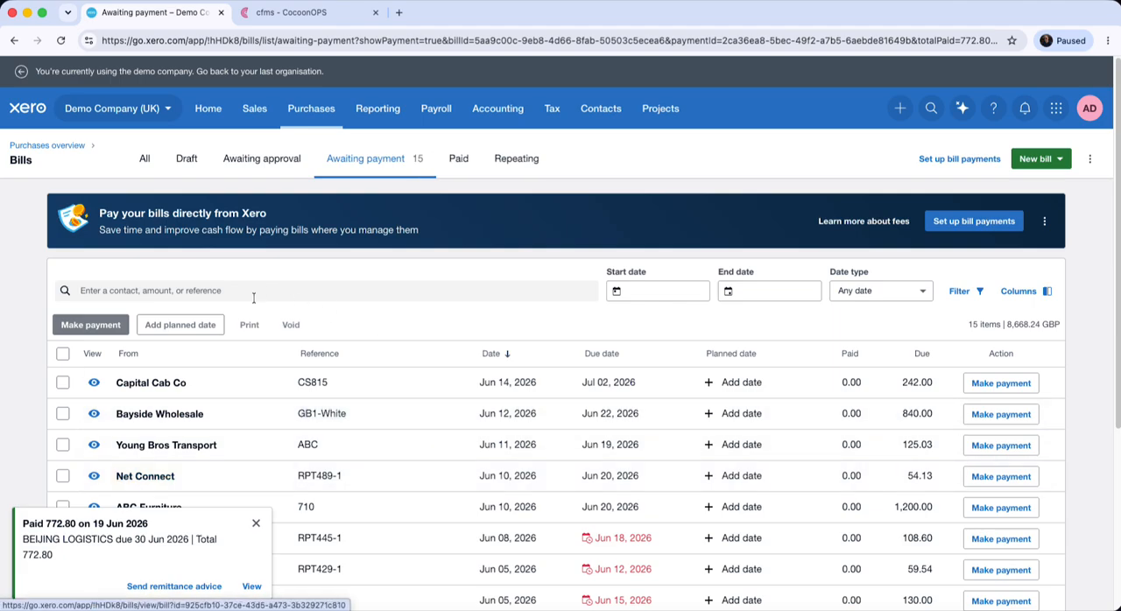
# Switch to CocoonOPS, reopen purchase invoice BJL00001 and check its settlement date and available status options
pyautogui.click(293, 12)
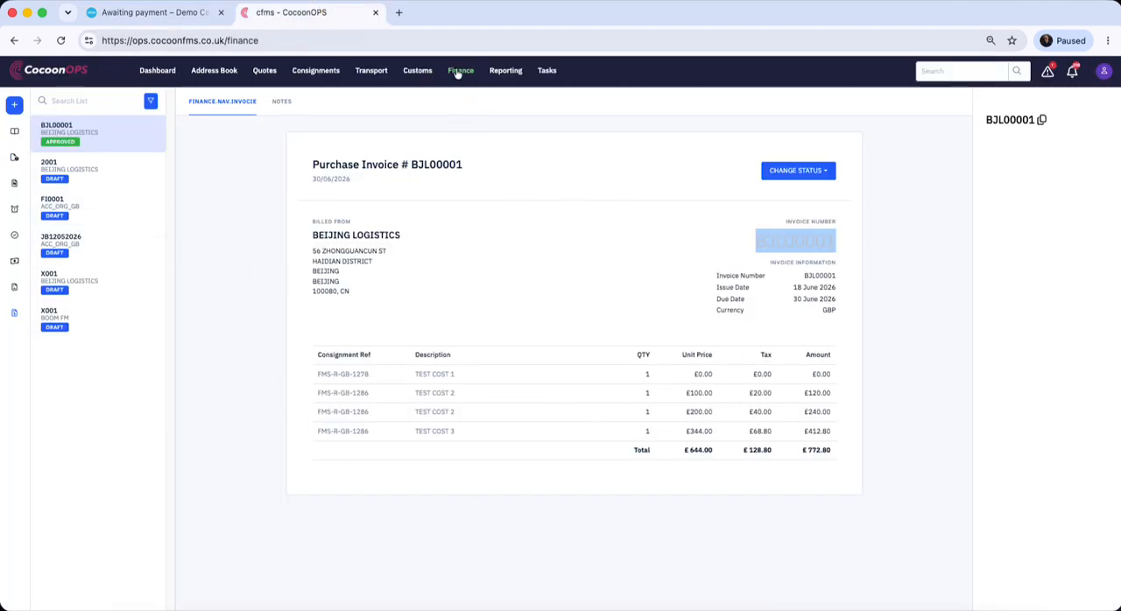
pyautogui.click(14, 288)
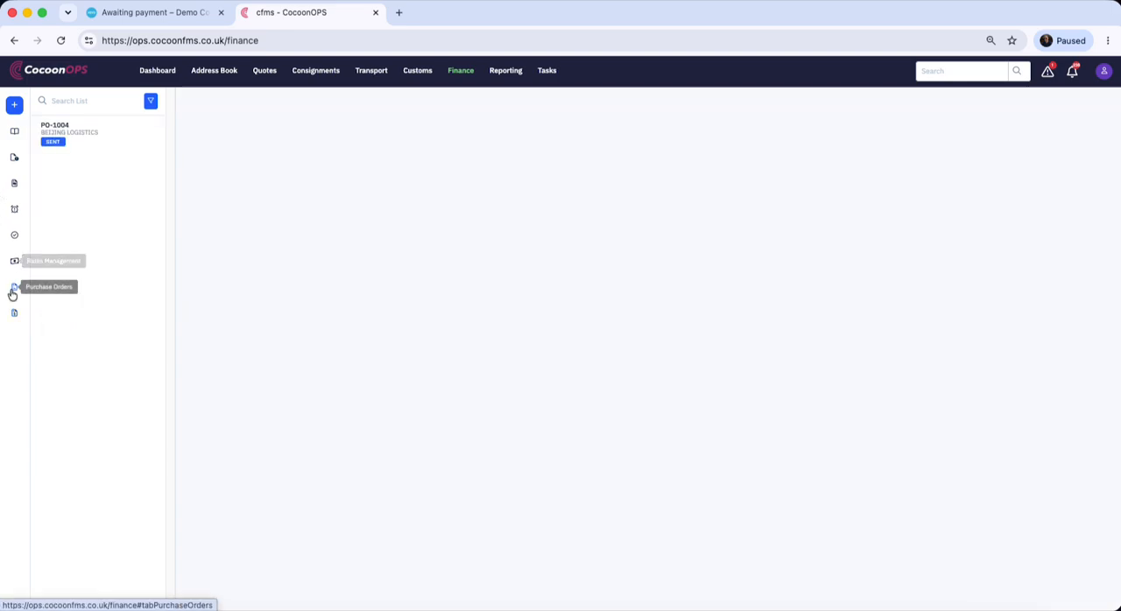
pyautogui.click(13, 317)
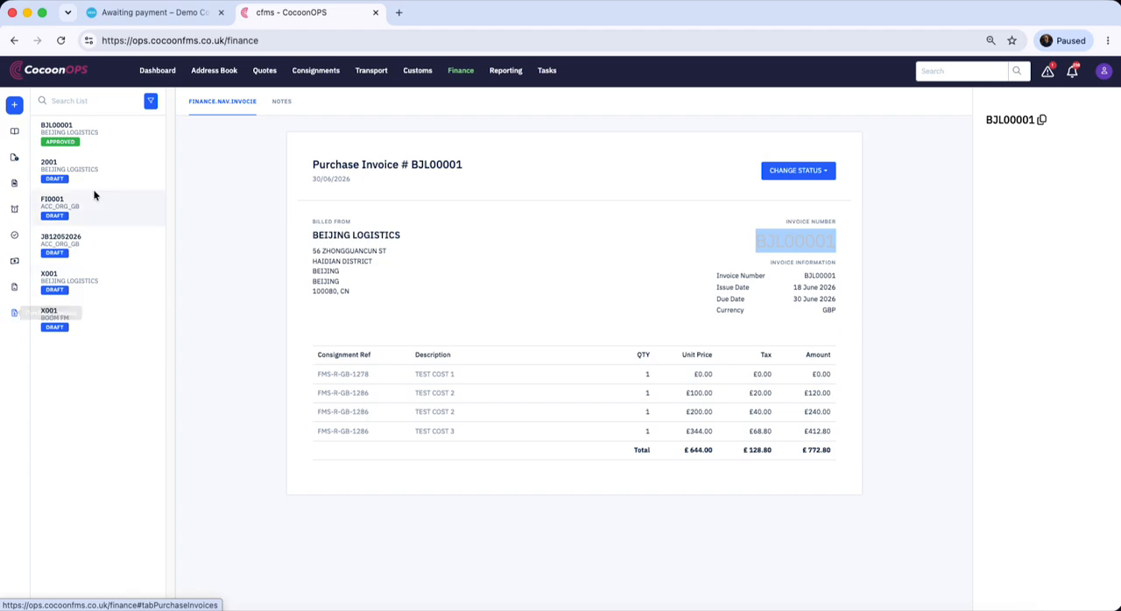
pyautogui.click(115, 147)
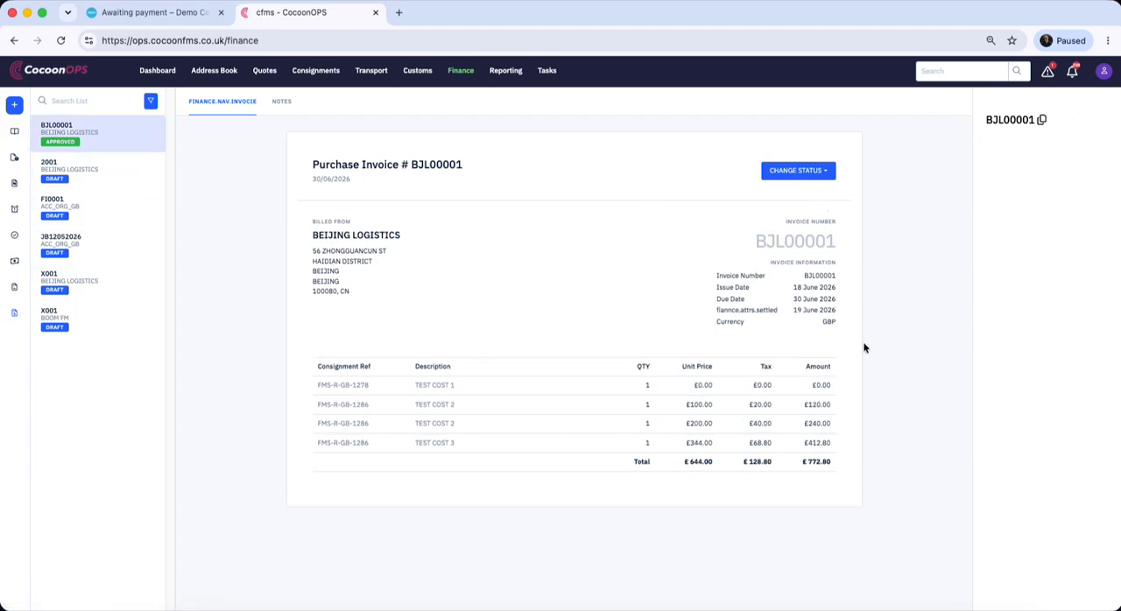
pyautogui.click(826, 172)
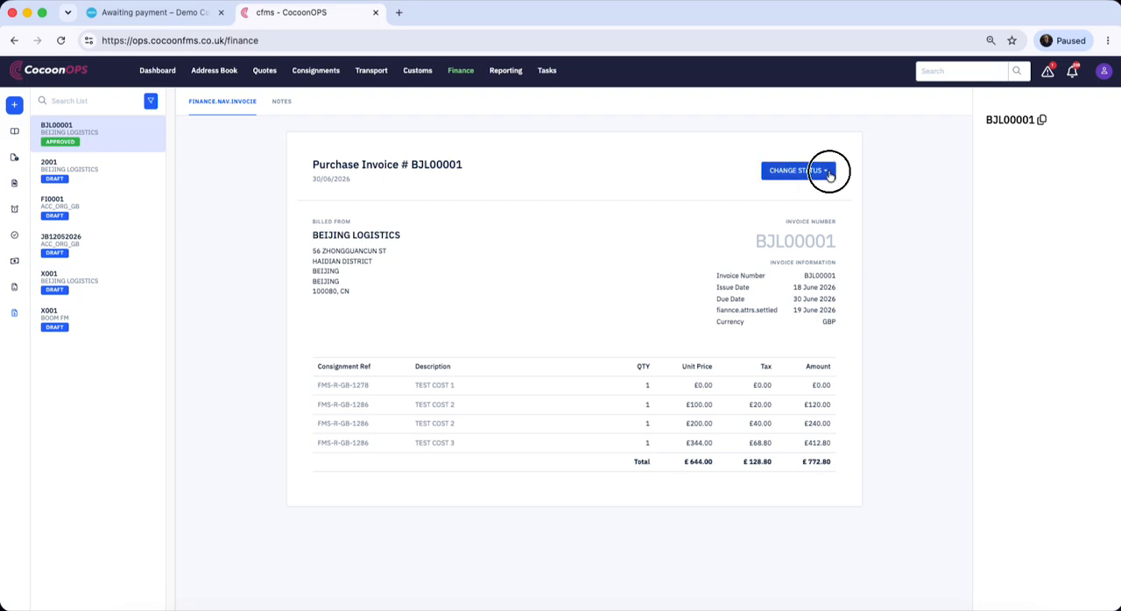
pyautogui.click(621, 270)
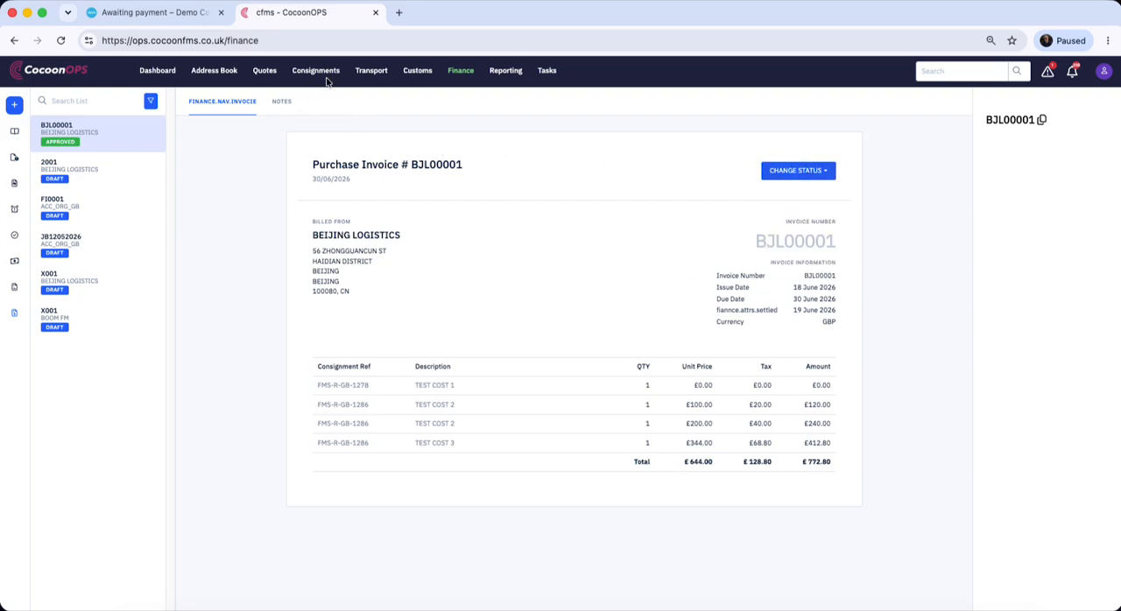
# Open purchase order PO-1004 and change its status to SETTLED
pyautogui.click(14, 287)
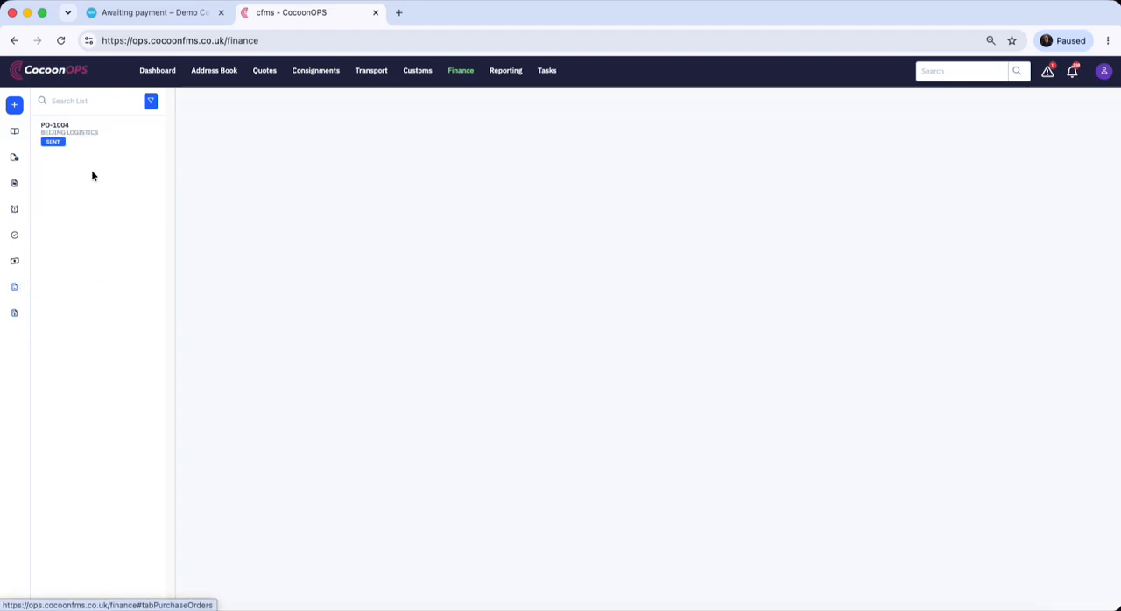
pyautogui.click(95, 133)
pyautogui.click(827, 173)
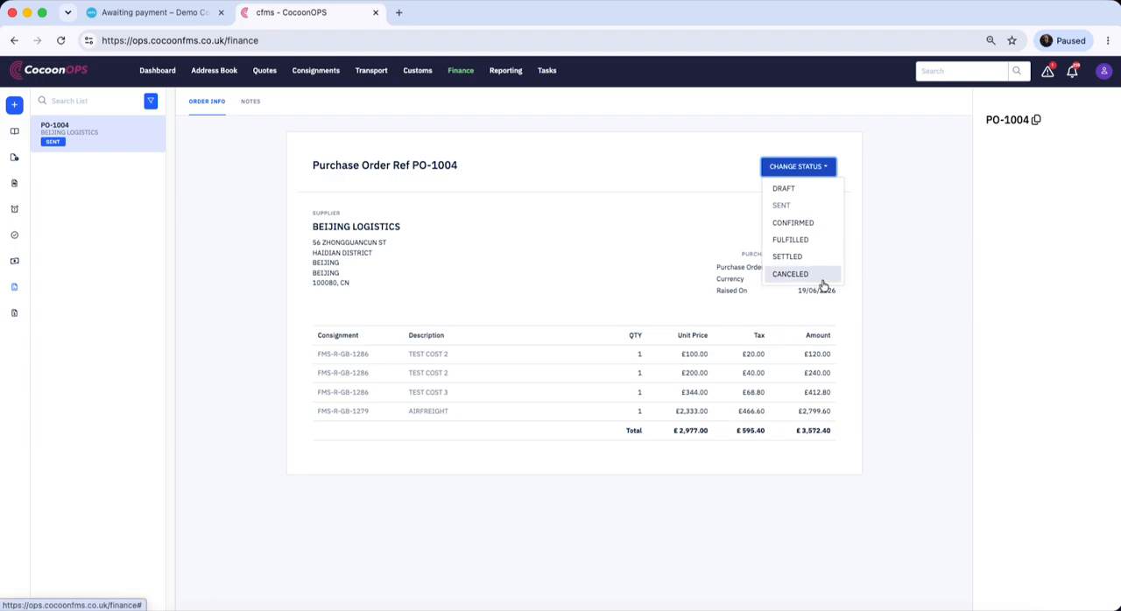
pyautogui.click(793, 256)
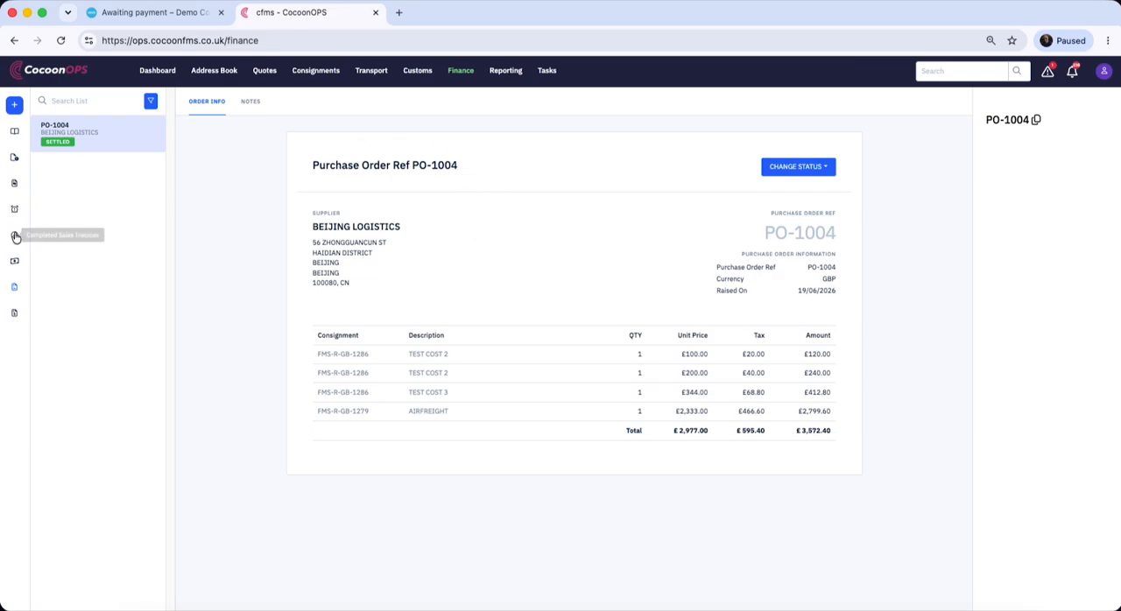
# Open Rates Management, show 100 entries and reapply the BEIJING LOGISTICS cost filter to refresh the list
pyautogui.click(14, 260)
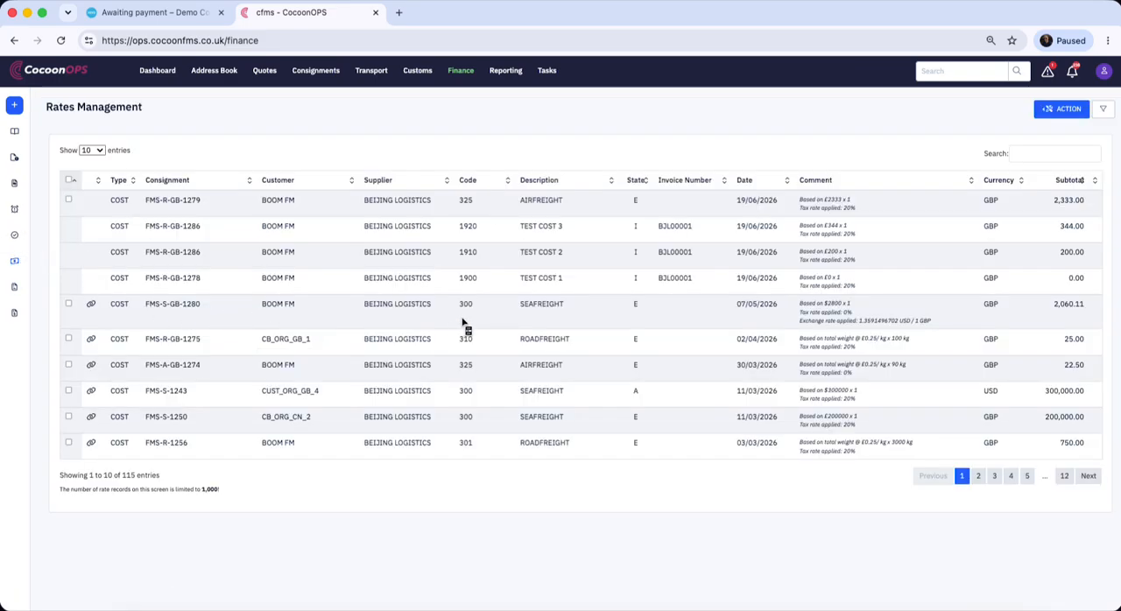
pyautogui.click(92, 149)
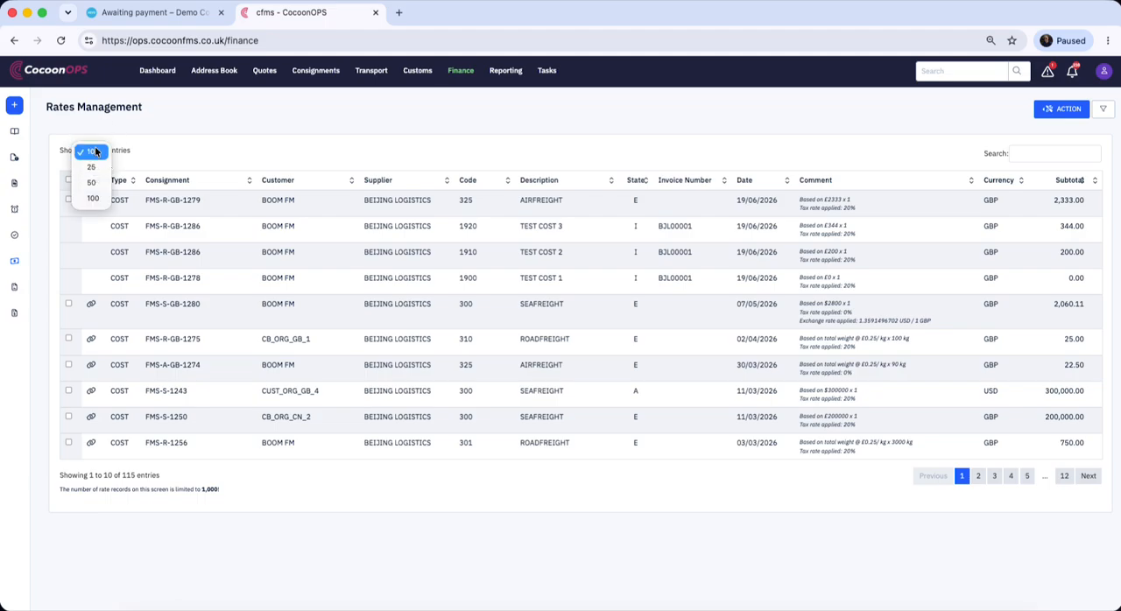
pyautogui.click(92, 195)
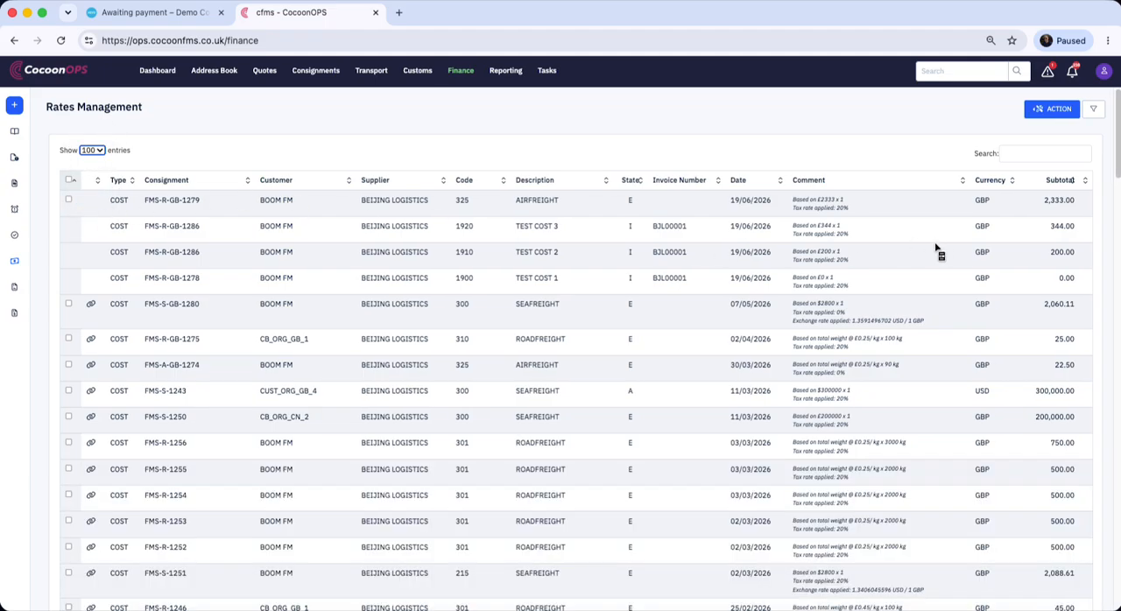
pyautogui.click(1093, 109)
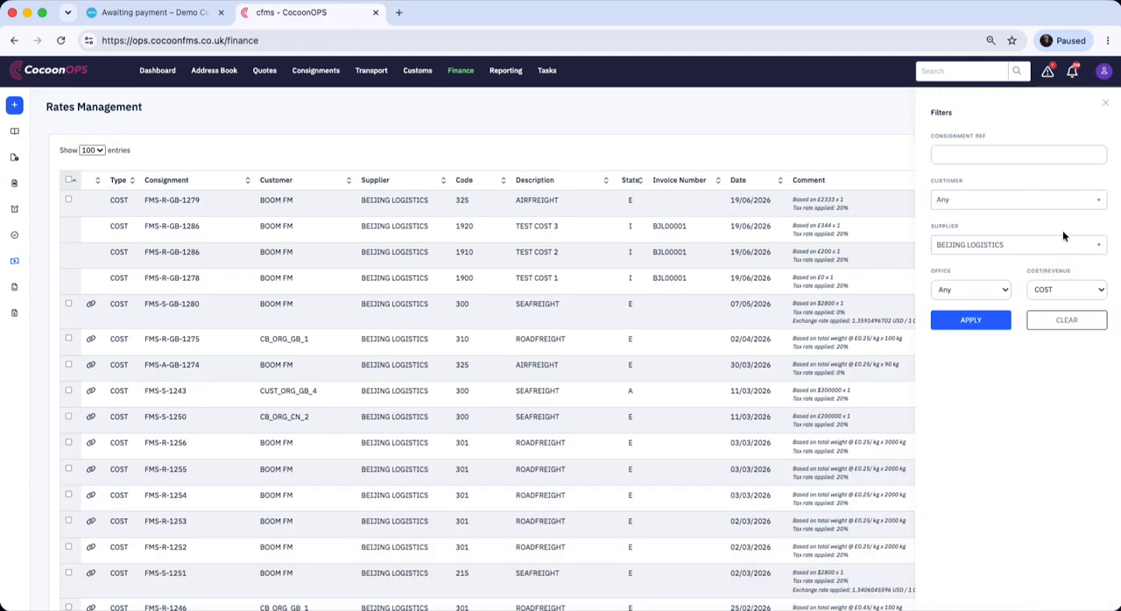
pyautogui.click(994, 319)
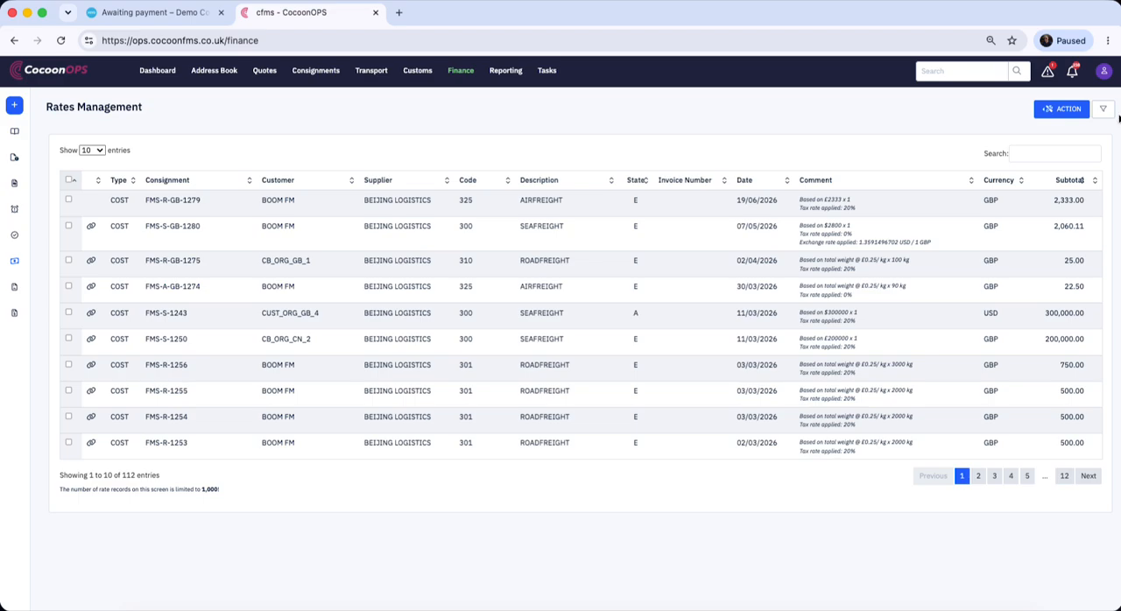
# Filter the rates to REVENUE with the supplier set to Any
pyautogui.click(1103, 108)
pyautogui.click(1067, 289)
pyautogui.click(1059, 302)
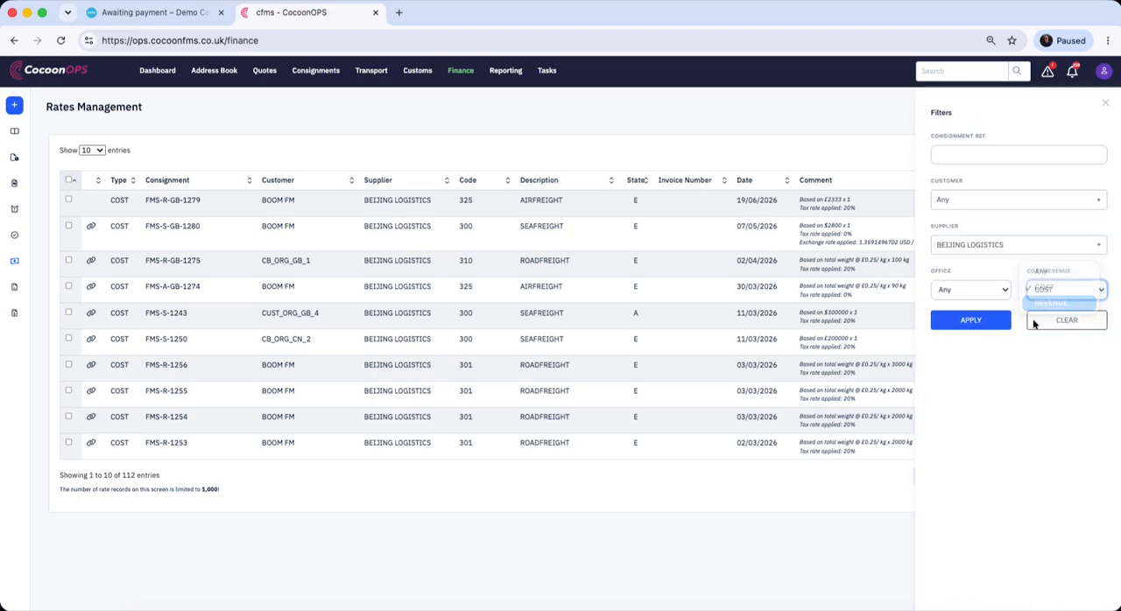
pyautogui.click(972, 320)
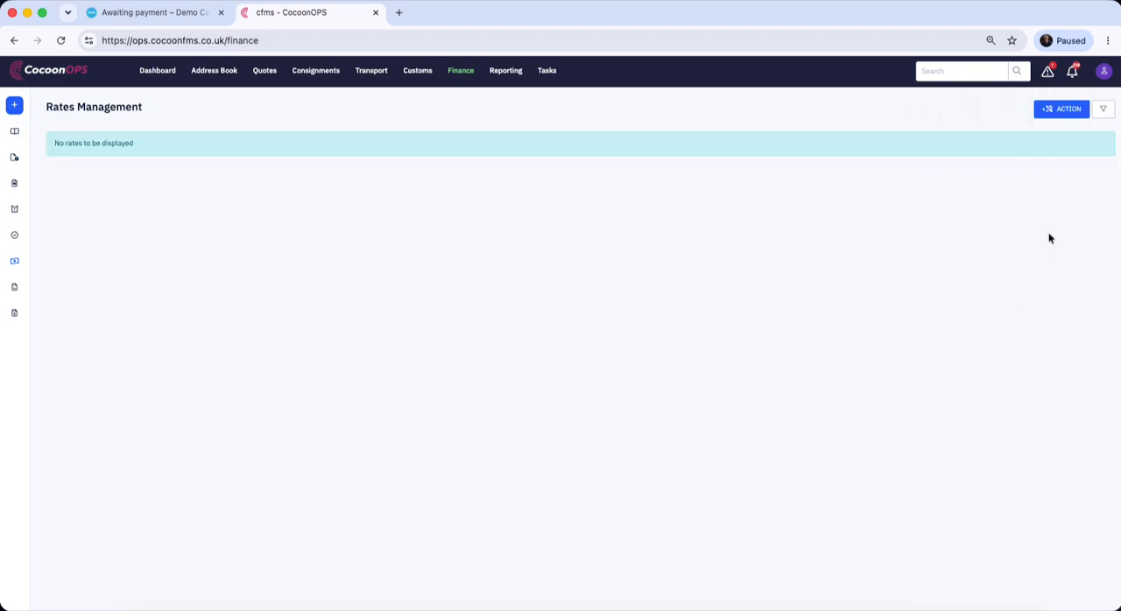
pyautogui.click(1101, 109)
pyautogui.click(1041, 245)
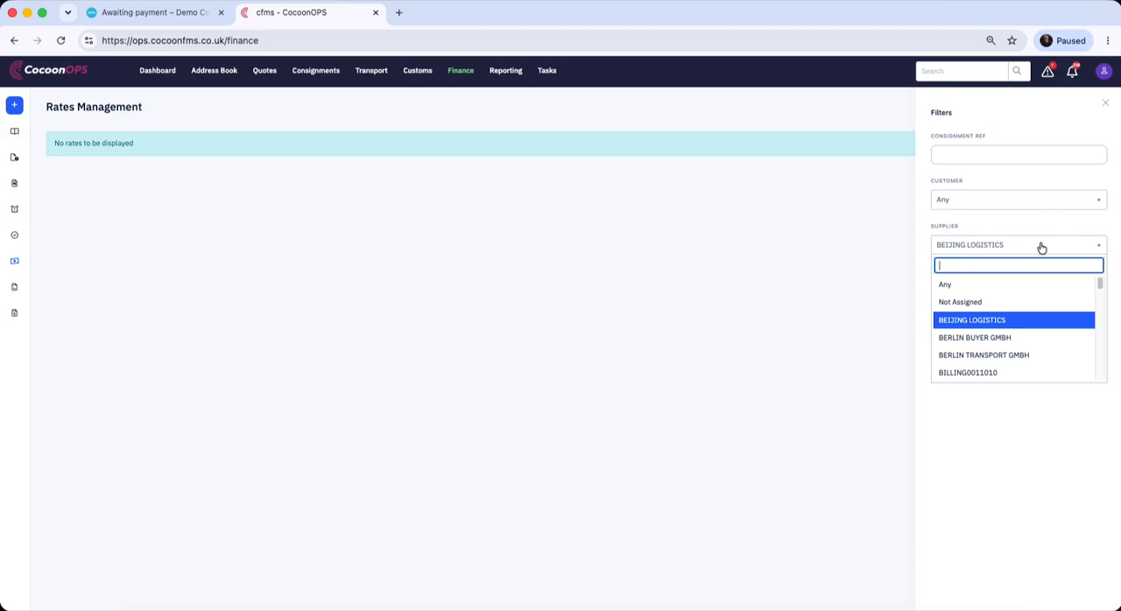
pyautogui.click(1013, 285)
pyautogui.click(976, 322)
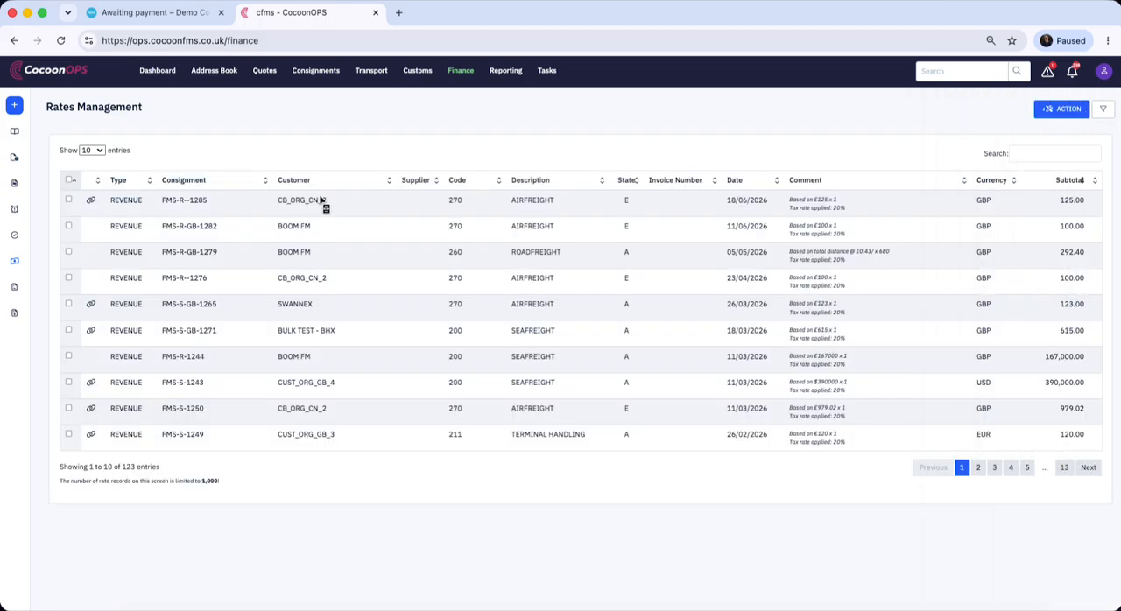
# Create sales invoices from the revenue rates of FMS-R--1285, FMS-S-GB-1265, FMS-S-GB-1271, FMS-R-1244 and FMS-S-1250
pyautogui.click(68, 199)
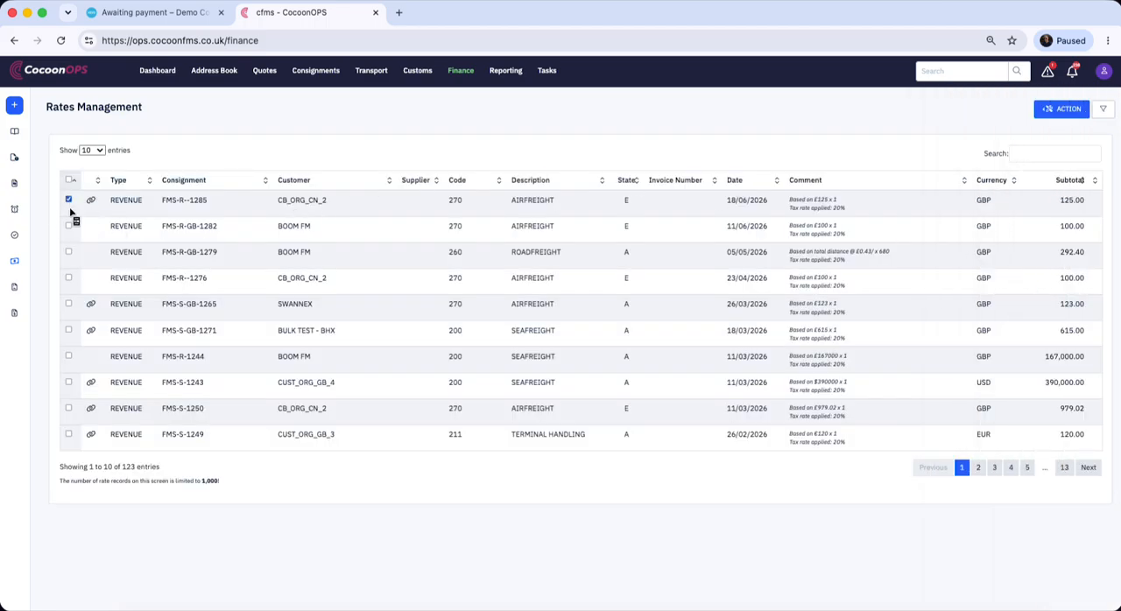
pyautogui.click(68, 304)
pyautogui.click(69, 331)
pyautogui.click(69, 356)
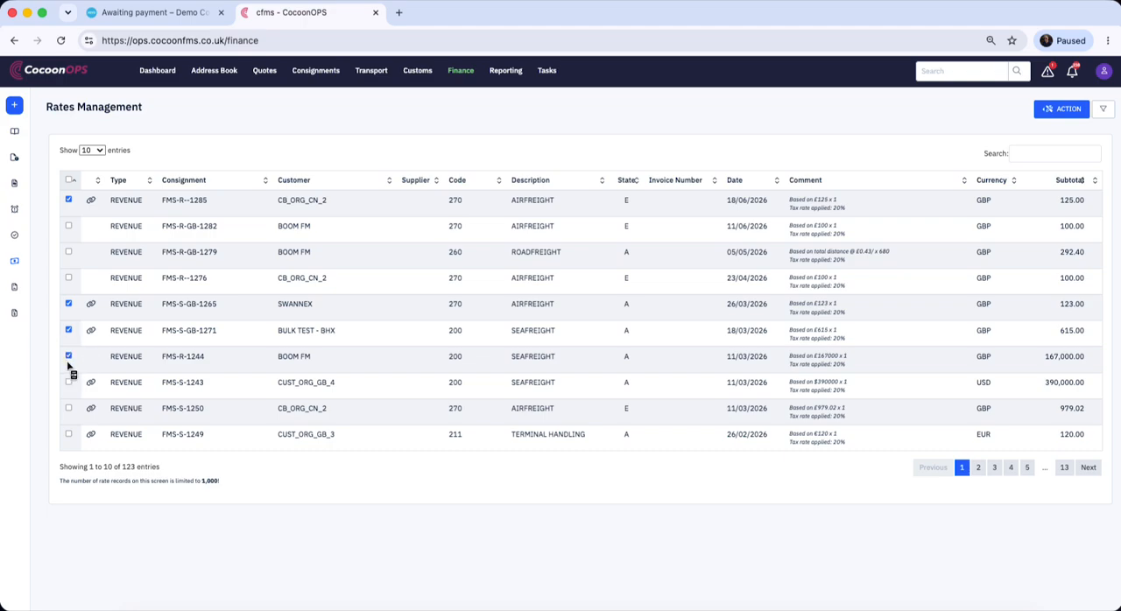
pyautogui.click(68, 408)
pyautogui.click(1064, 109)
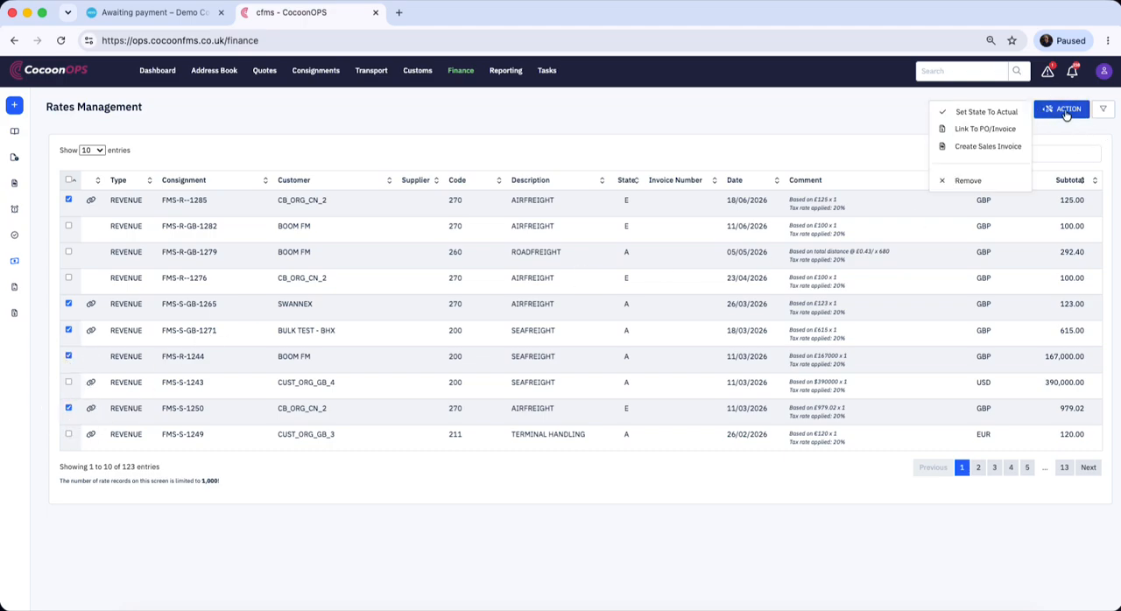
pyautogui.click(1012, 146)
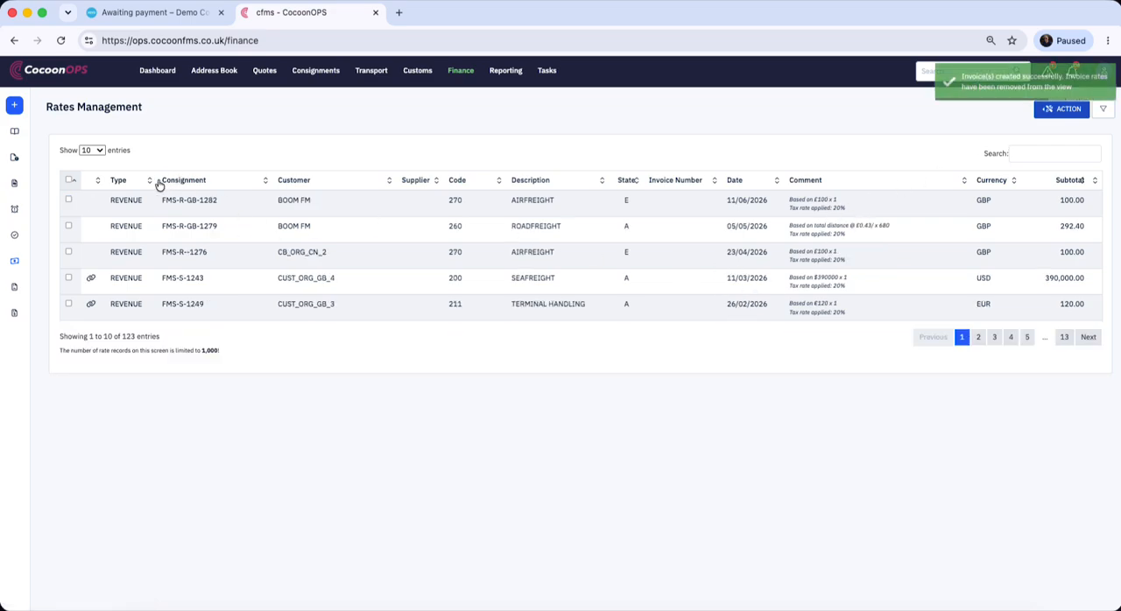
pyautogui.click(16, 184)
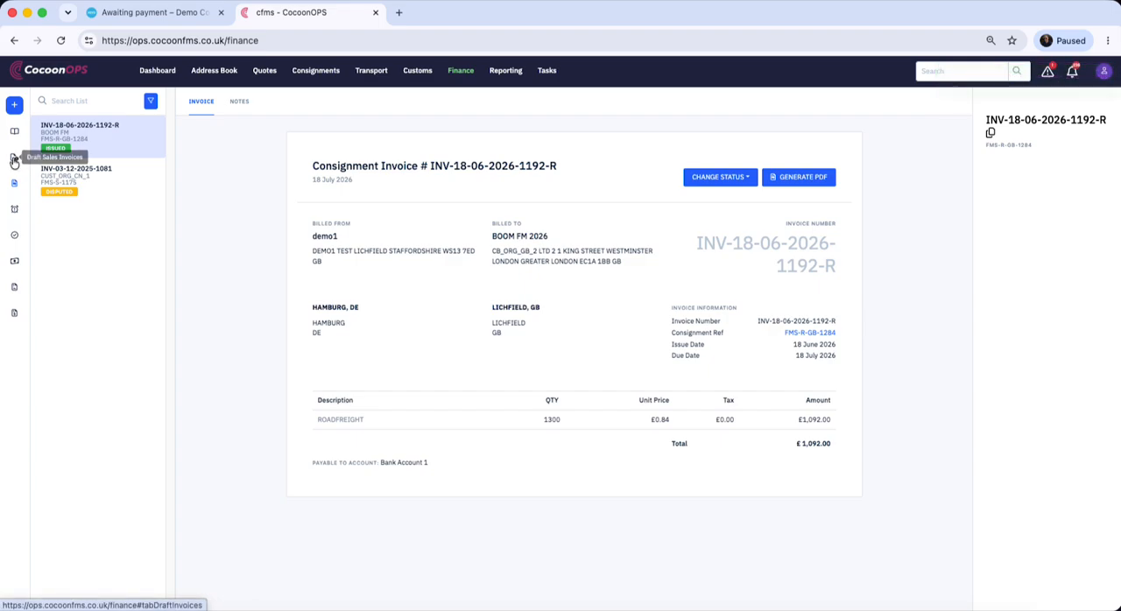
pyautogui.click(15, 158)
pyautogui.click(98, 135)
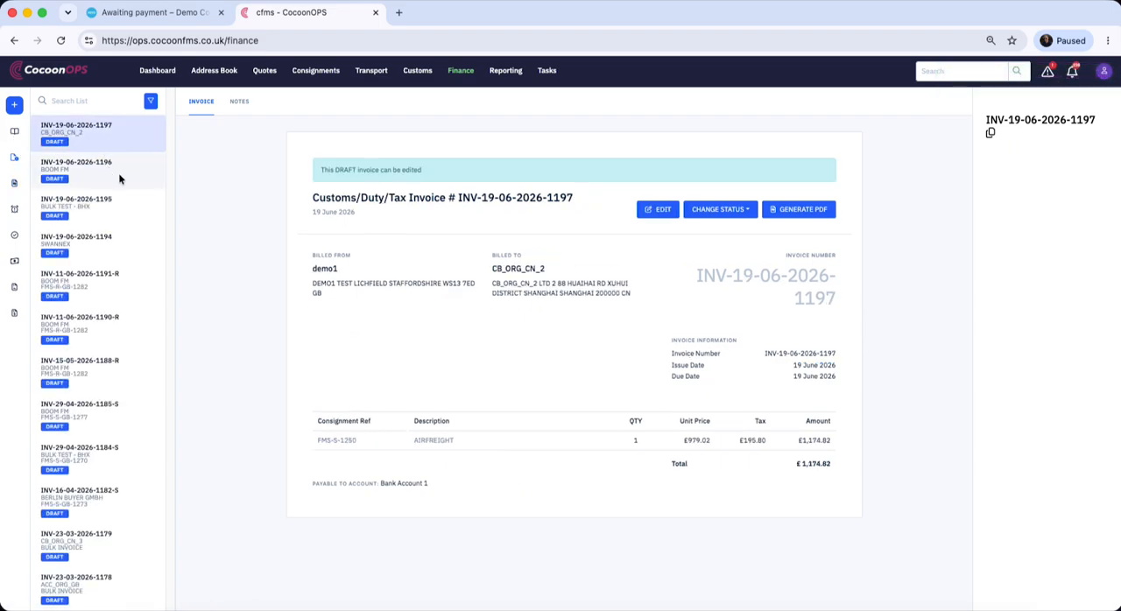
pyautogui.click(118, 172)
pyautogui.click(112, 207)
pyautogui.click(112, 239)
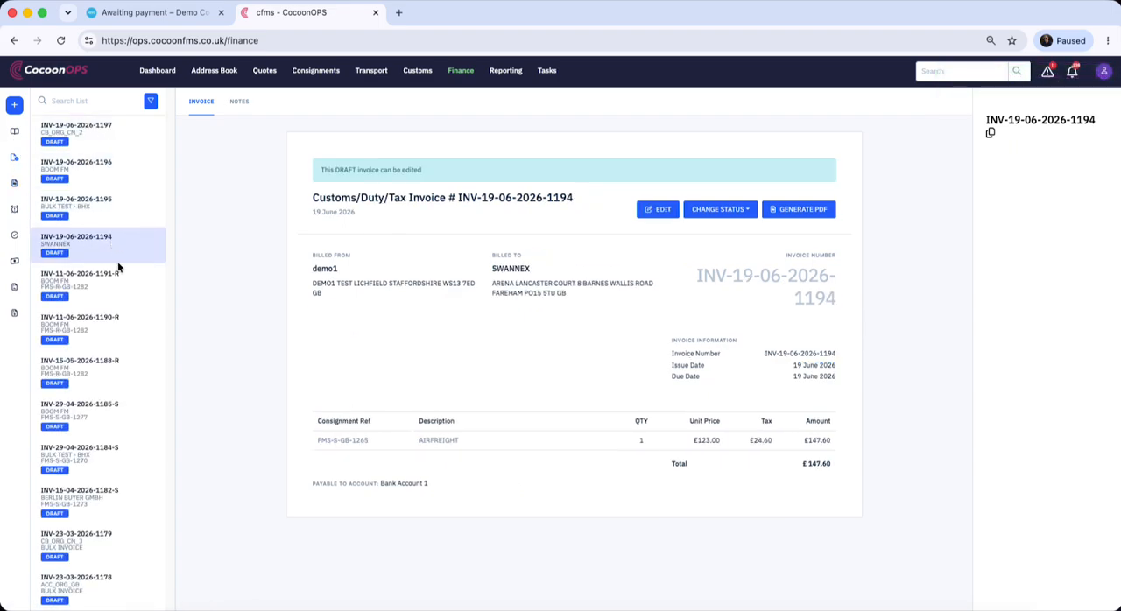
pyautogui.click(121, 281)
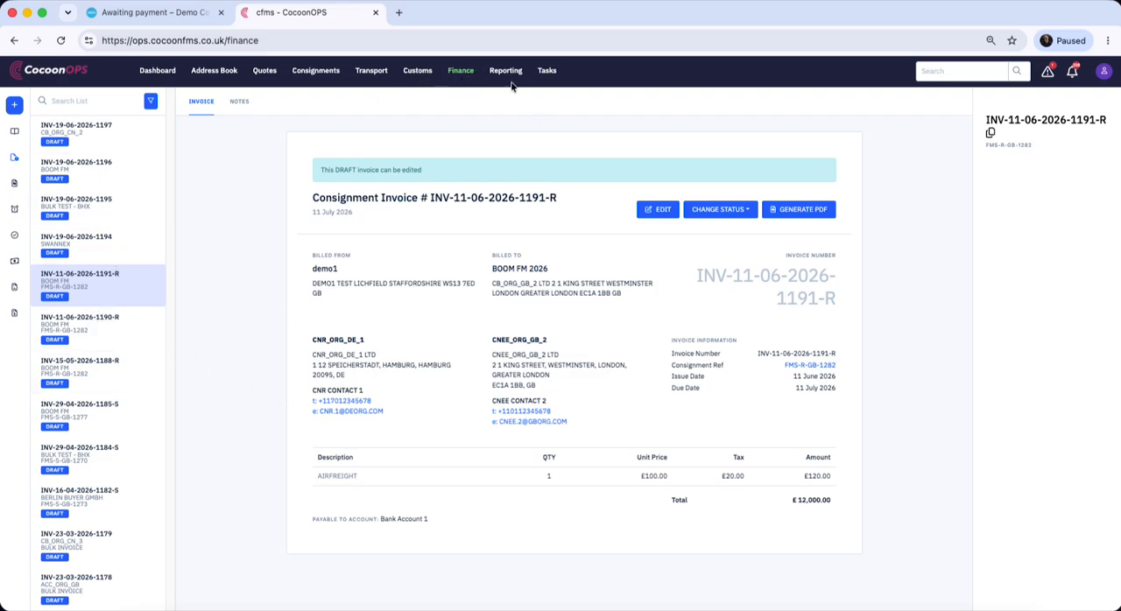
pyautogui.click(14, 260)
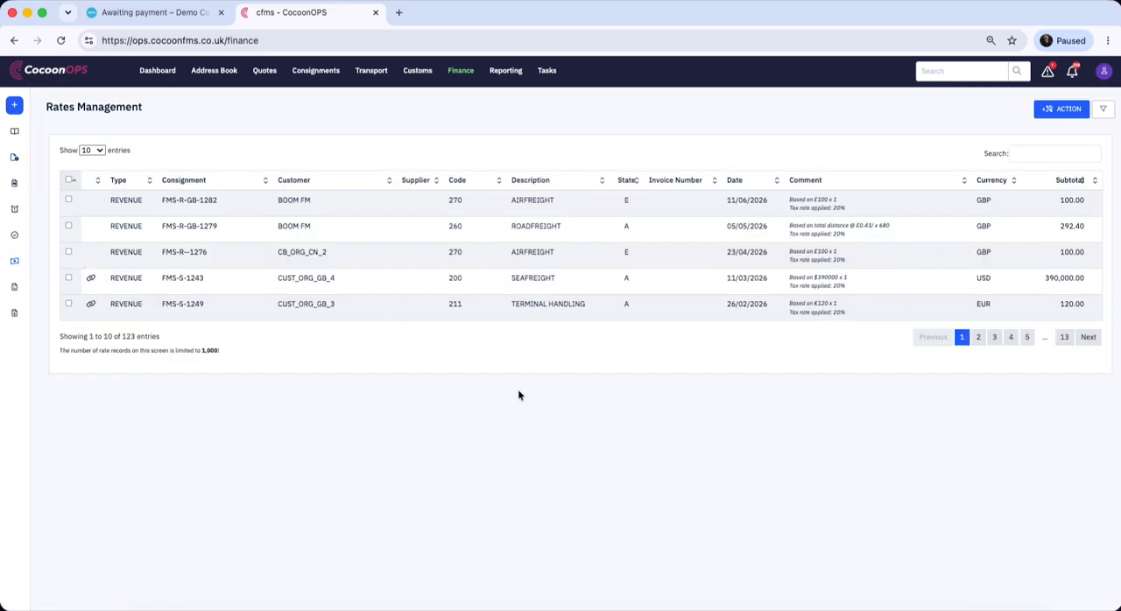